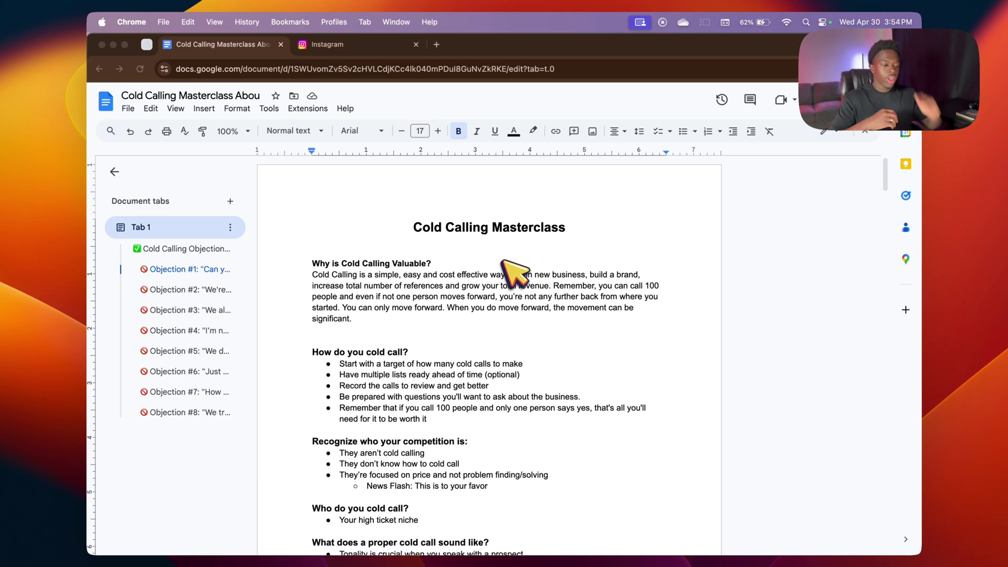
Step: Scroll through the Cold Calling Masterclass document in Google Docs to review the notes
{"action": "left_click", "coordinate": [450, 231]}
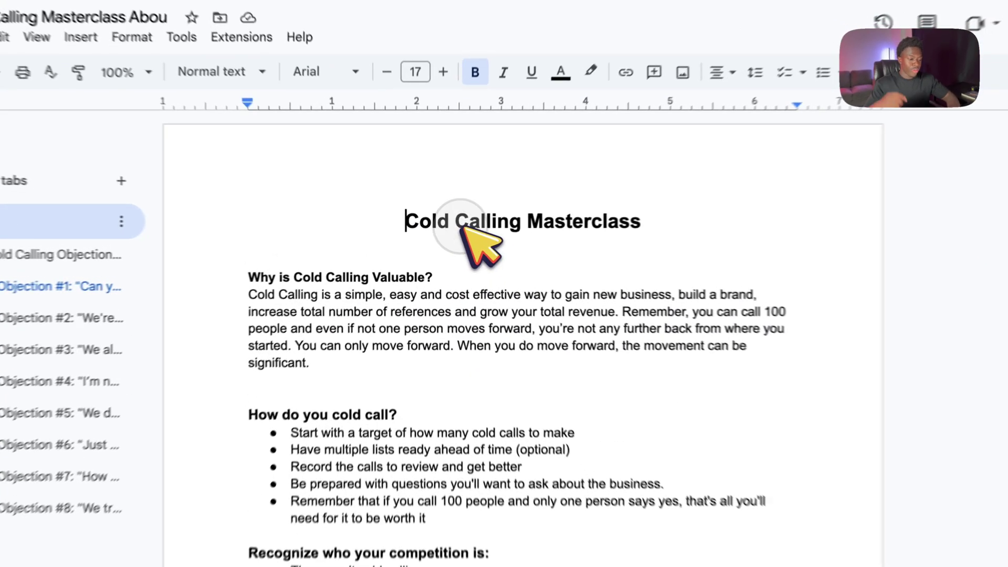
{"action": "scroll", "coordinate": [463, 257], "scroll_direction": "down", "scroll_amount": 15}
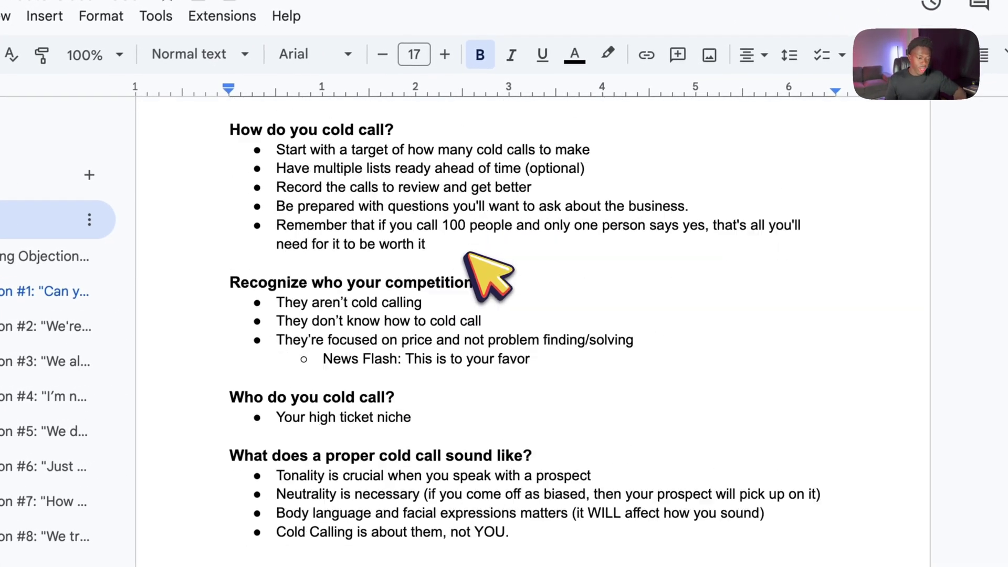
{"action": "scroll", "coordinate": [465, 255], "scroll_direction": "down", "scroll_amount": 20}
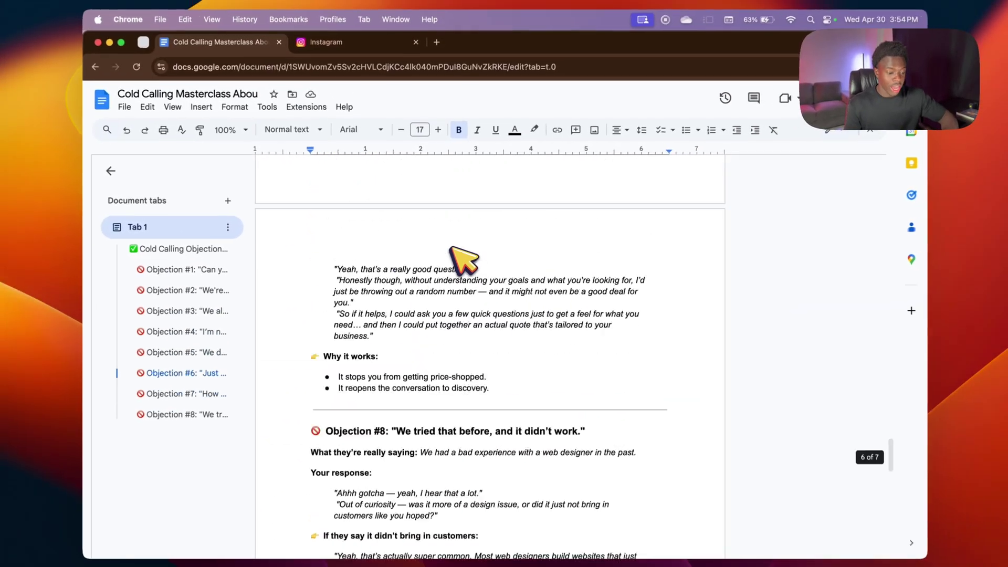
{"action": "scroll", "coordinate": [463, 257], "scroll_direction": "up", "scroll_amount": 20}
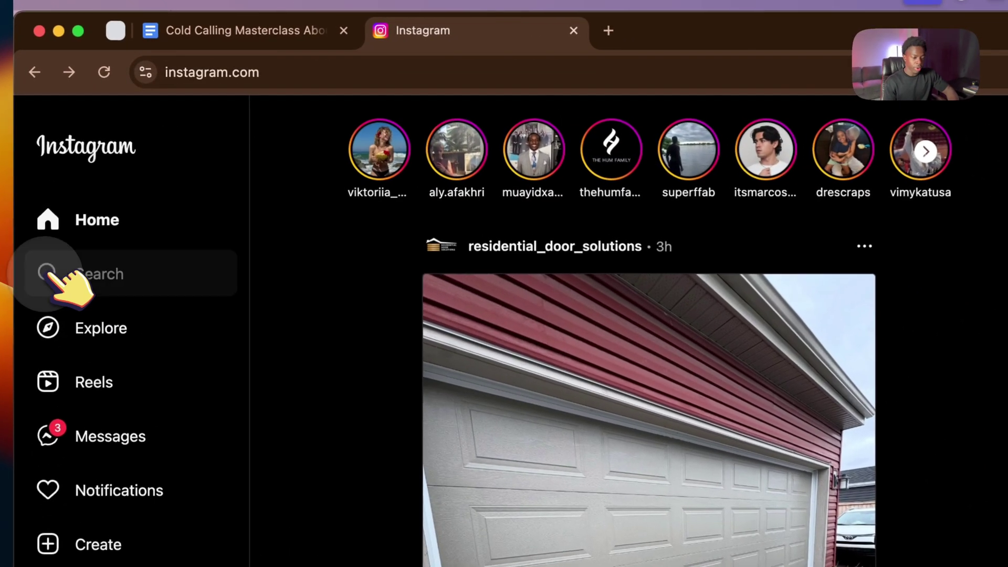
Step: Search Instagram for 'landscaping miami'
{"action": "left_click", "coordinate": [62, 258]}
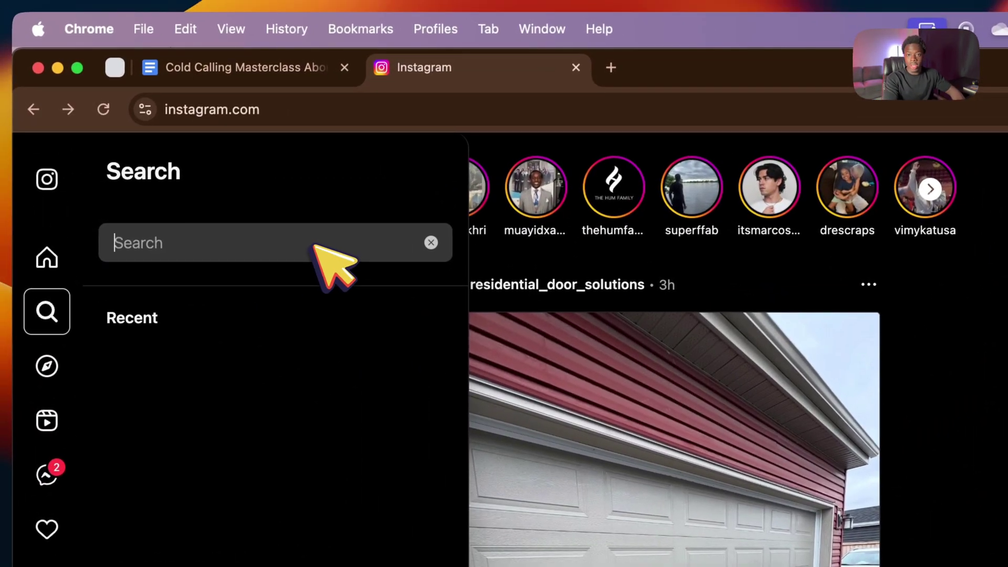
{"action": "type", "text": "landscaping mia"}
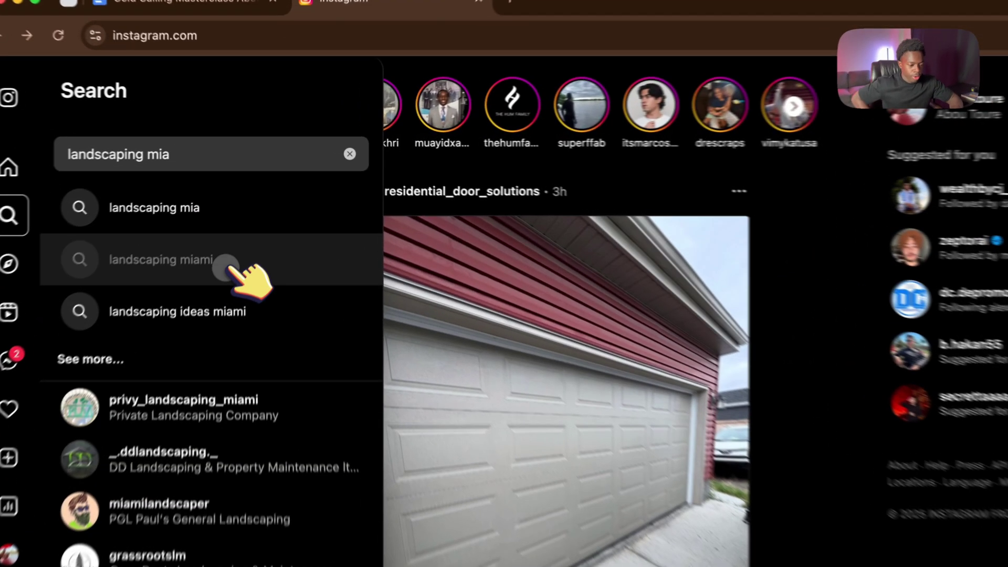
{"action": "left_click", "coordinate": [247, 216]}
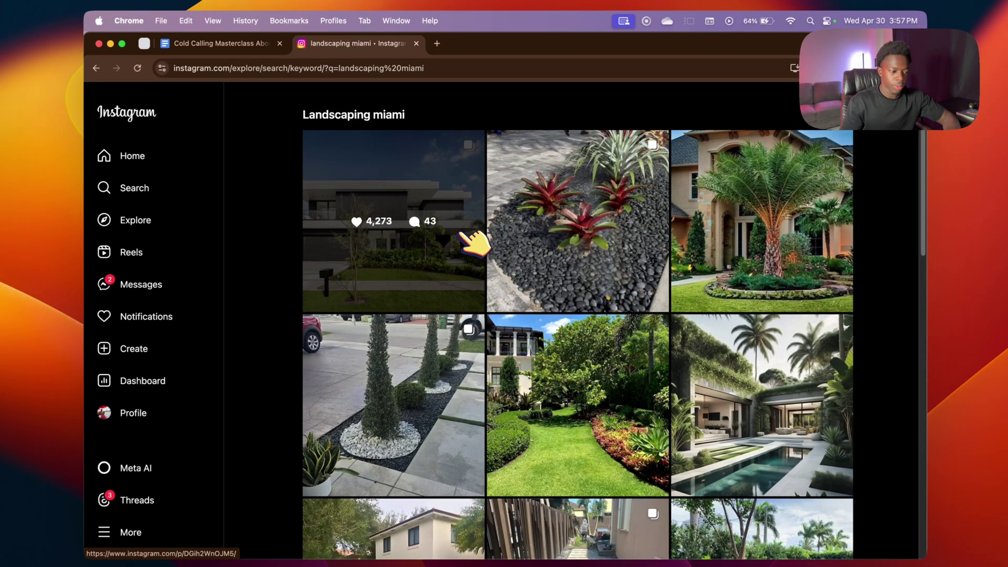
Step: Open the bromeliad rock-garden and palm-tree front-yard posters' profiles in new tabs
{"action": "left_click", "coordinate": [515, 236]}
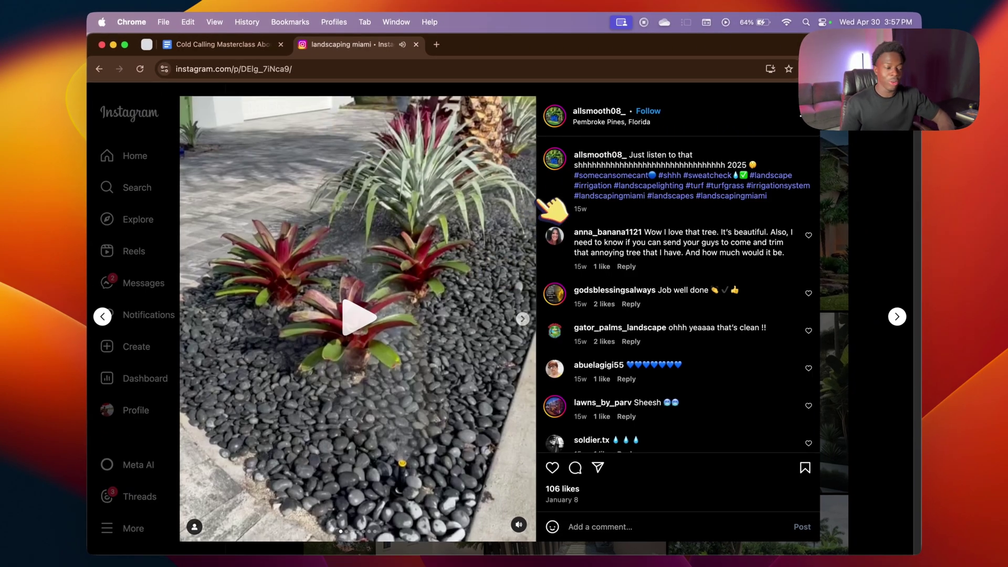
{"action": "right_click", "coordinate": [608, 111]}
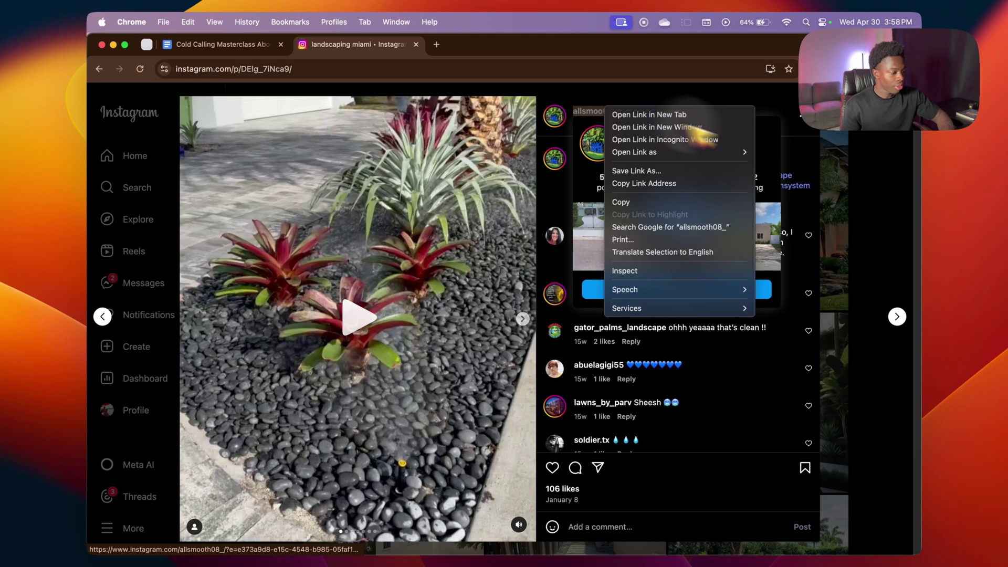
{"action": "left_click", "coordinate": [635, 115]}
{"action": "left_click", "coordinate": [851, 168]}
{"action": "left_click", "coordinate": [782, 176]}
{"action": "right_click", "coordinate": [651, 112]}
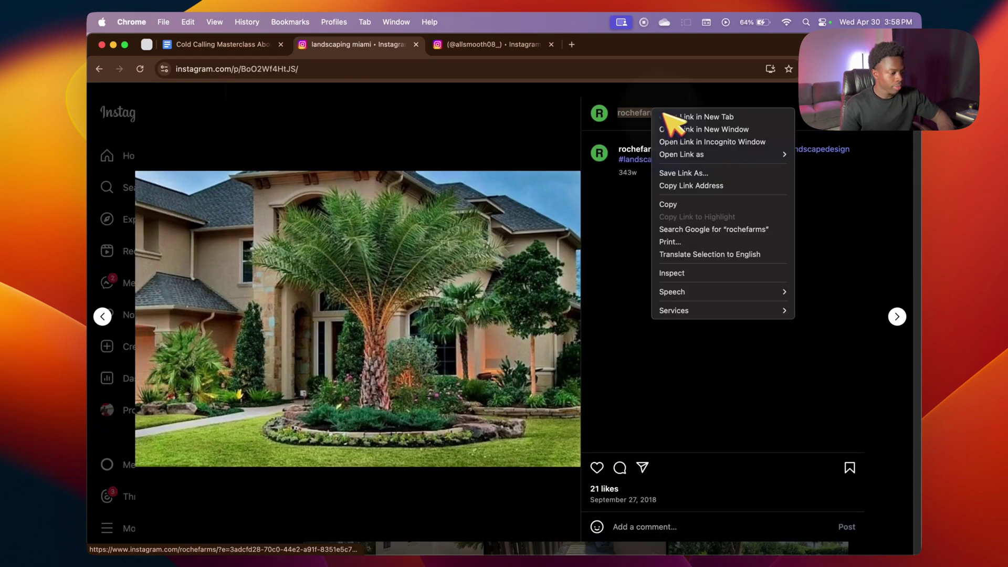
{"action": "left_click", "coordinate": [683, 116]}
{"action": "left_click", "coordinate": [875, 168]}
Step: Skip the modern house post and open another garden poster's profile in a new tab
{"action": "left_click", "coordinate": [420, 233]}
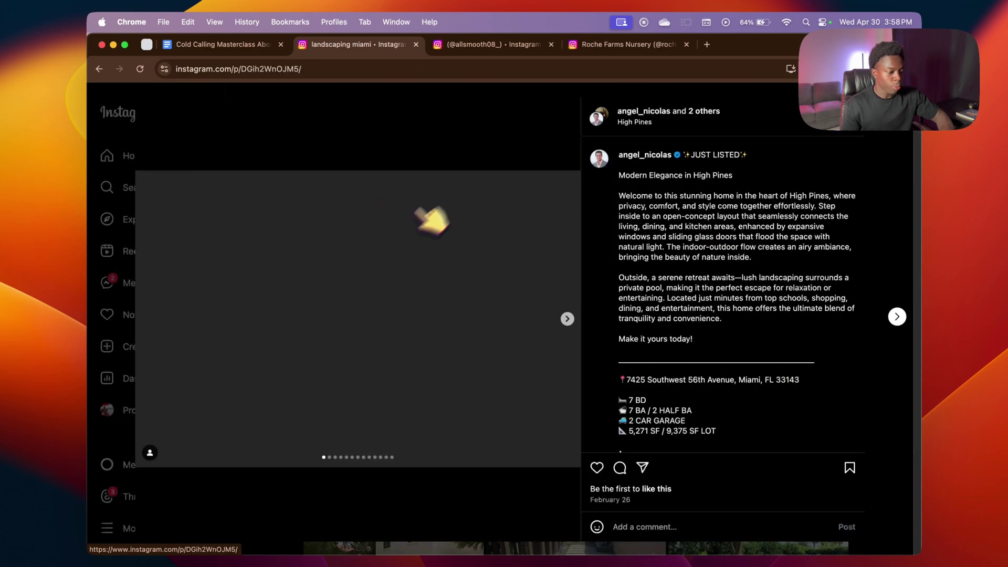
{"action": "key", "text": "Escape"}
{"action": "left_click", "coordinate": [415, 404]}
{"action": "left_click", "coordinate": [614, 151], "text": "super"}
{"action": "key", "text": "Escape"}
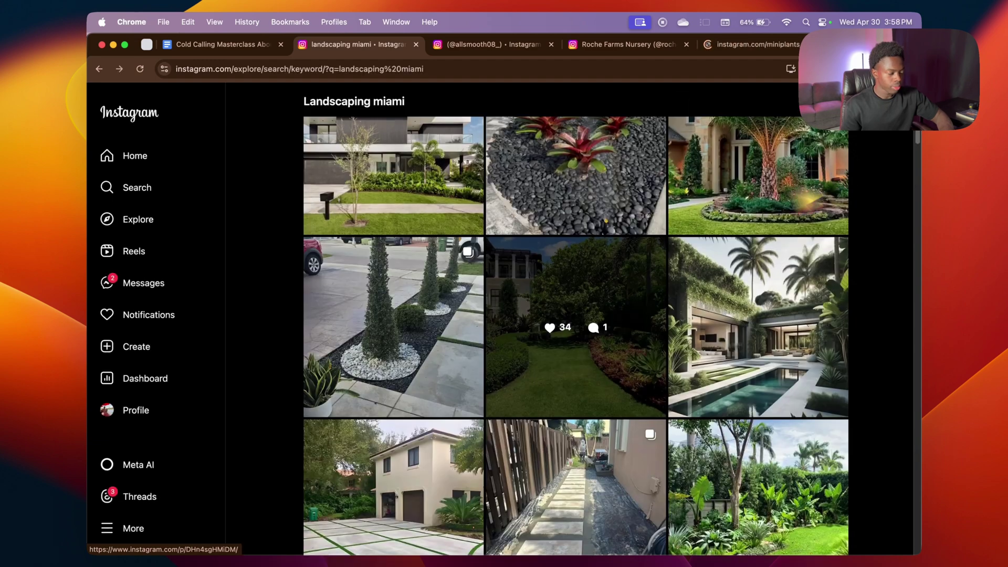
{"action": "scroll", "coordinate": [614, 284], "scroll_direction": "down", "scroll_amount": 2}
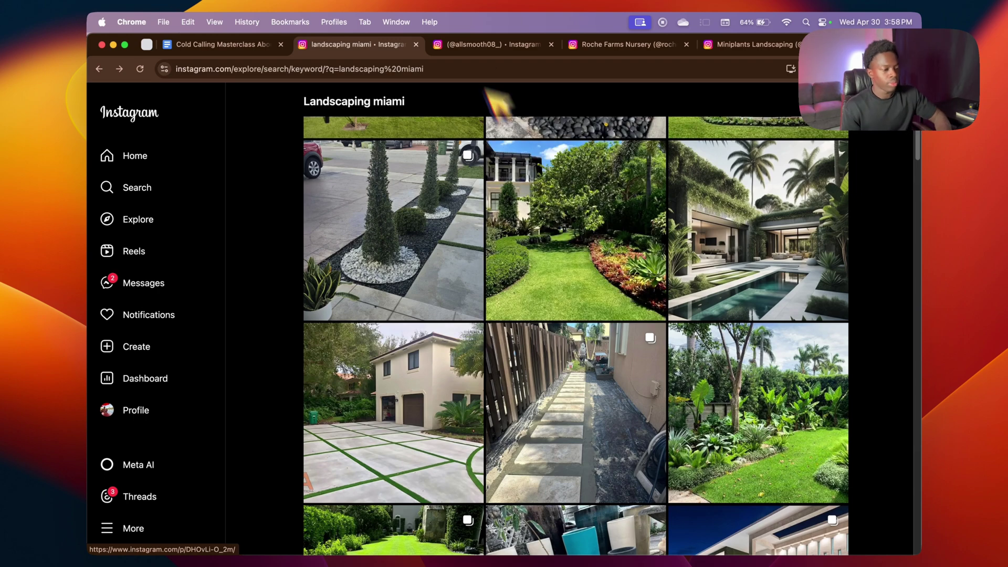
Step: On the first landscaping company's profile, like the Bobcat construction and duplex posts
{"action": "left_click", "coordinate": [505, 45]}
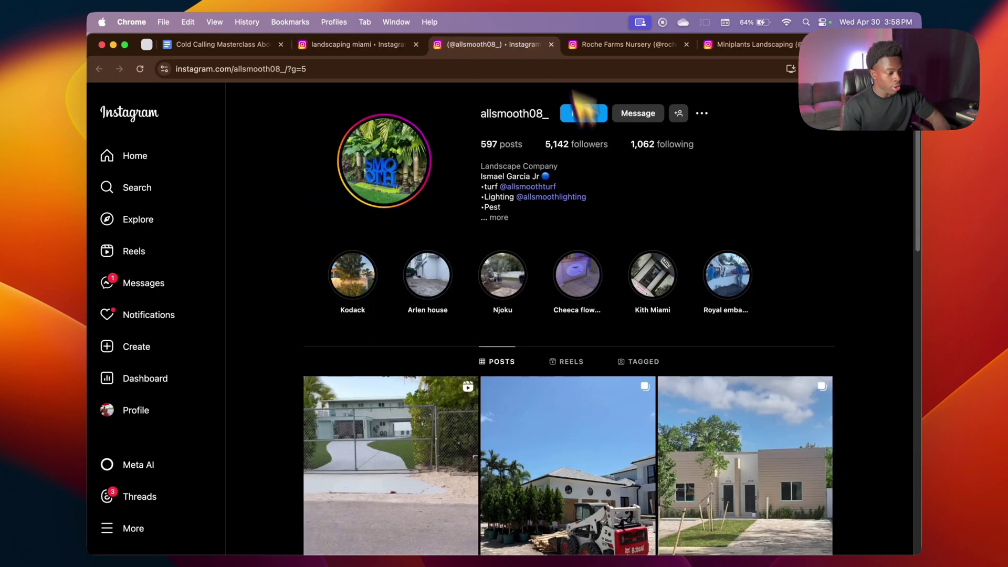
{"action": "scroll", "coordinate": [450, 336], "scroll_direction": "down", "scroll_amount": 3}
{"action": "left_click", "coordinate": [461, 347]}
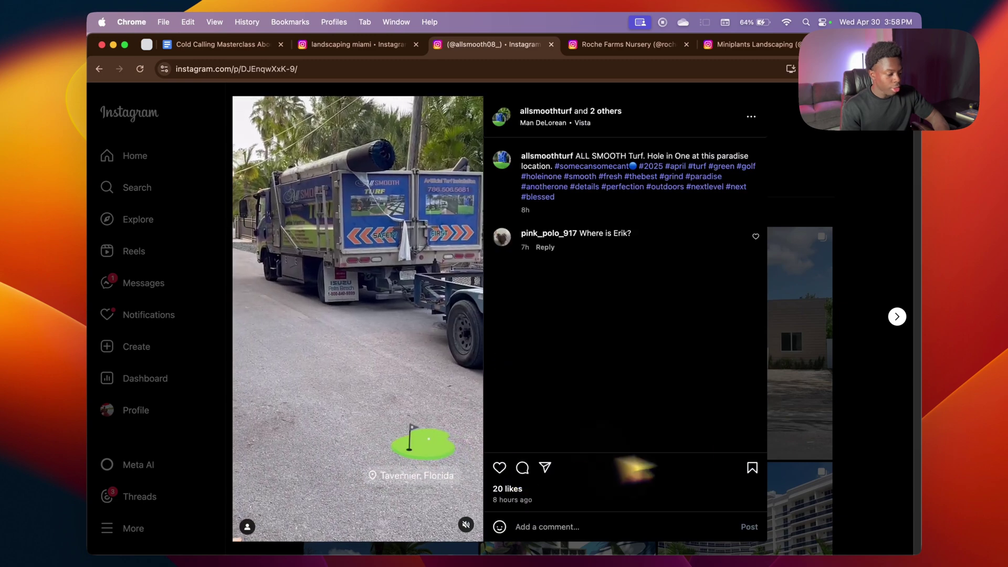
{"action": "left_click", "coordinate": [873, 456]}
{"action": "left_click", "coordinate": [551, 401]}
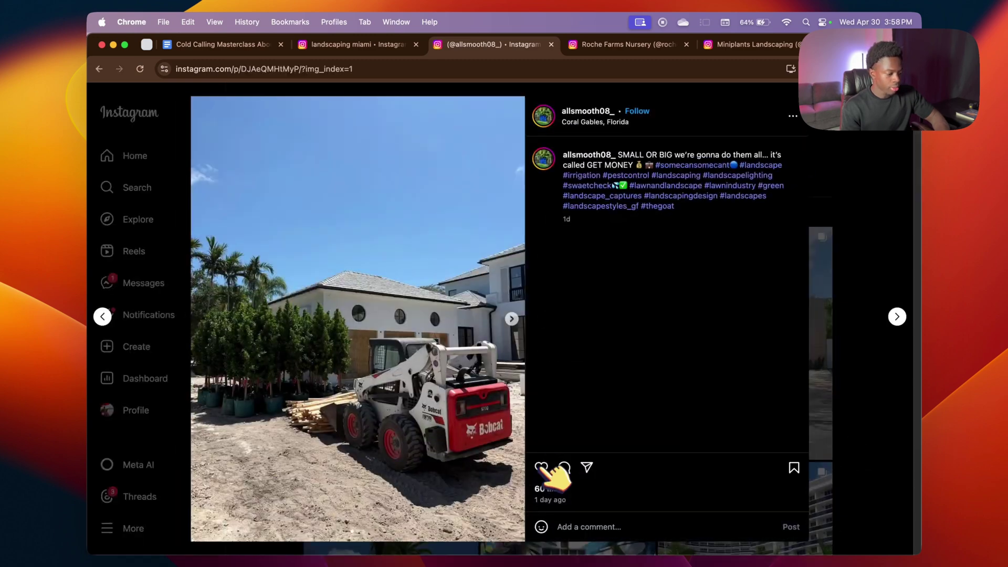
{"action": "left_click", "coordinate": [540, 467]}
{"action": "left_click", "coordinate": [840, 443]}
{"action": "left_click", "coordinate": [769, 433]}
{"action": "left_click", "coordinate": [597, 467]}
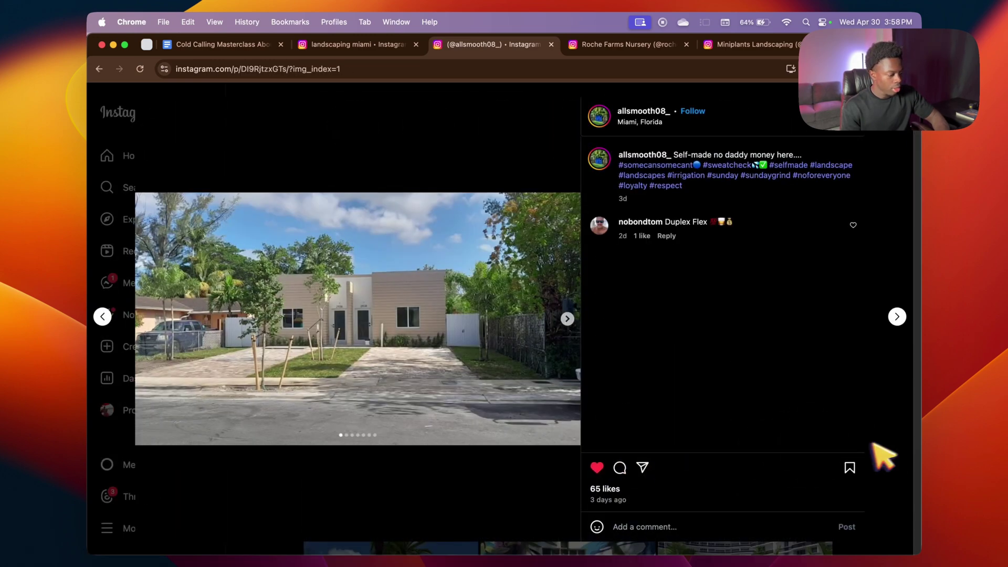
{"action": "left_click", "coordinate": [882, 456]}
Step: Follow the company's account and open a direct chat with it
{"action": "scroll", "coordinate": [719, 428], "scroll_direction": "up", "scroll_amount": 3}
{"action": "left_click", "coordinate": [585, 113]}
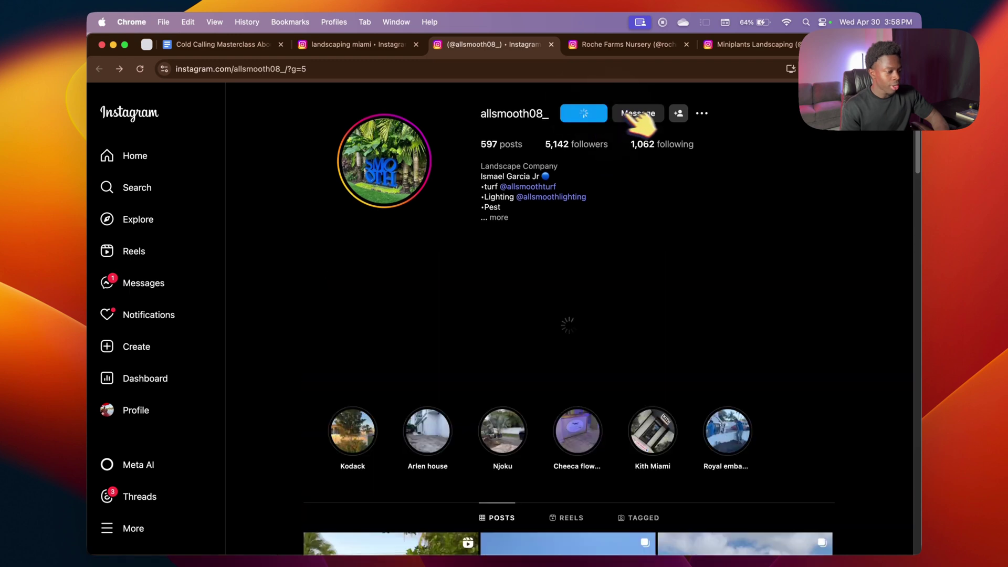
{"action": "left_click", "coordinate": [646, 113]}
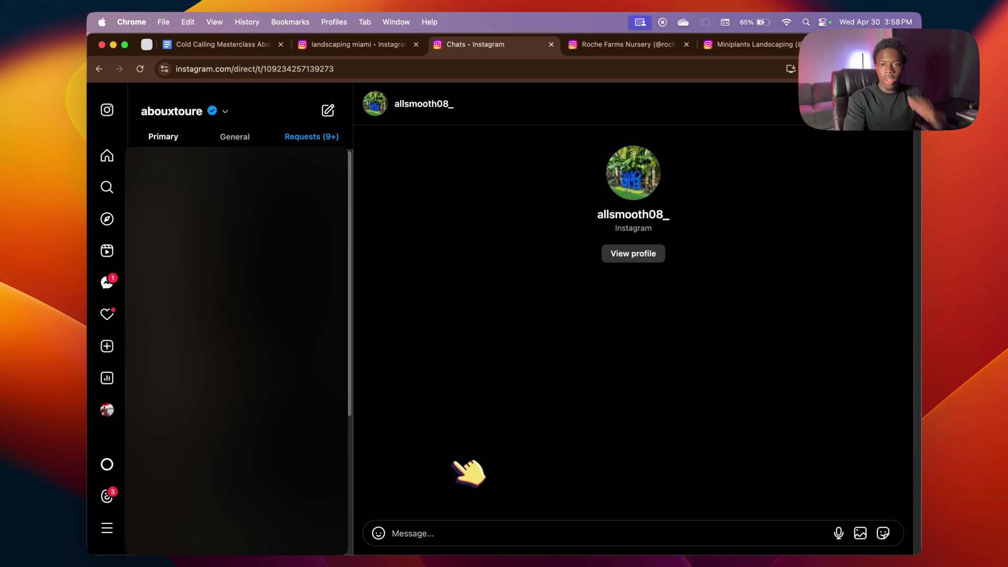
Step: Write the greeting 'Hey, I just found your profile and love your work! Do you work in all of Miami?'
{"action": "type", "text": "Hey, "}
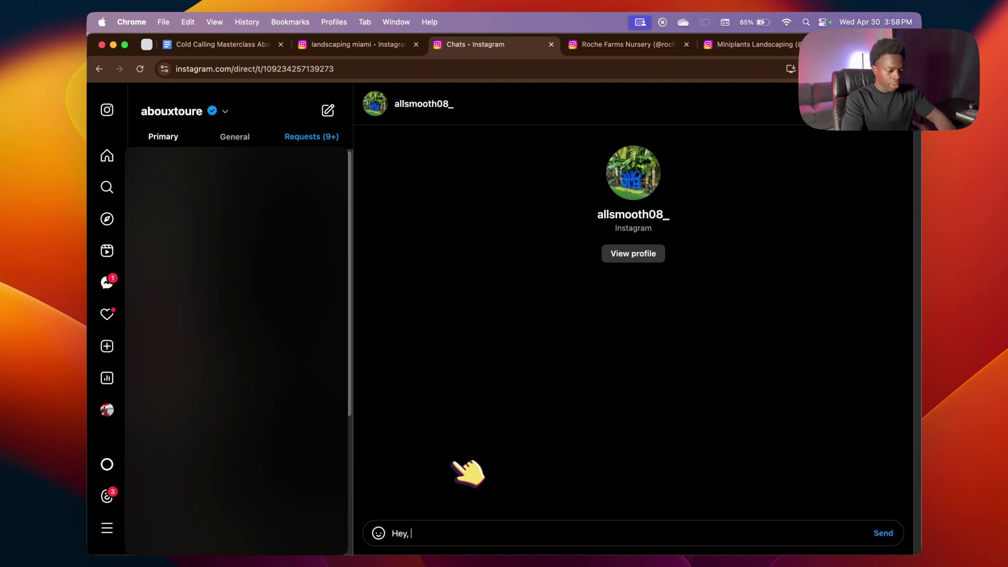
{"action": "type", "text": "I just found your profike"}
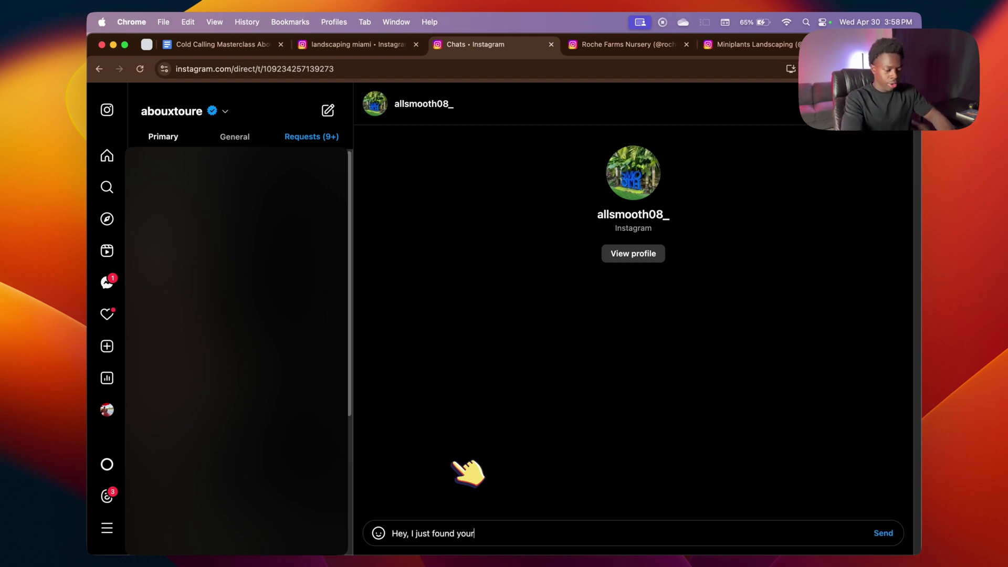
{"action": "key", "text": "BackSpace"}
{"action": "key", "text": "BackSpace"}
{"action": "type", "text": "le an d"}
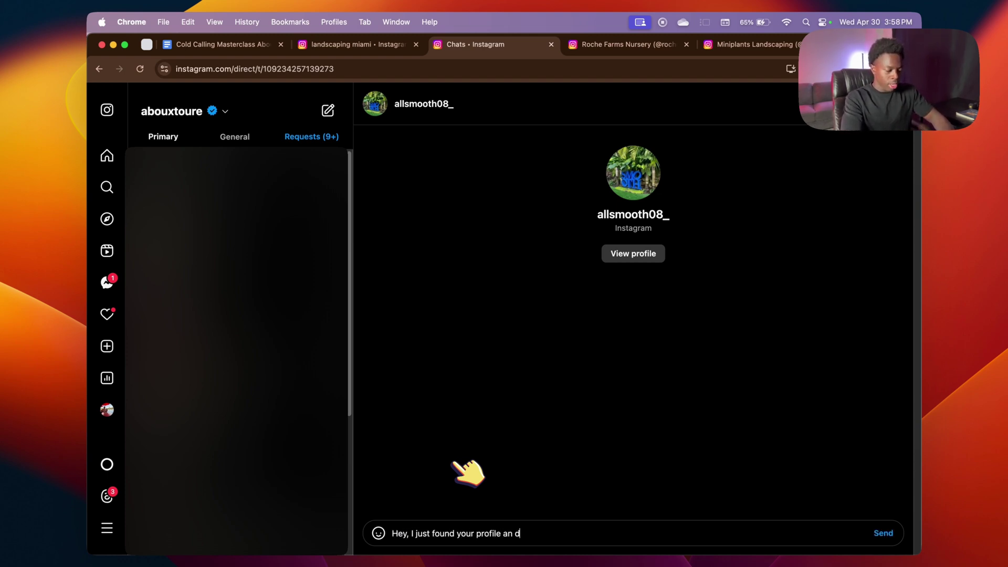
{"action": "type", "text": "love your work! "}
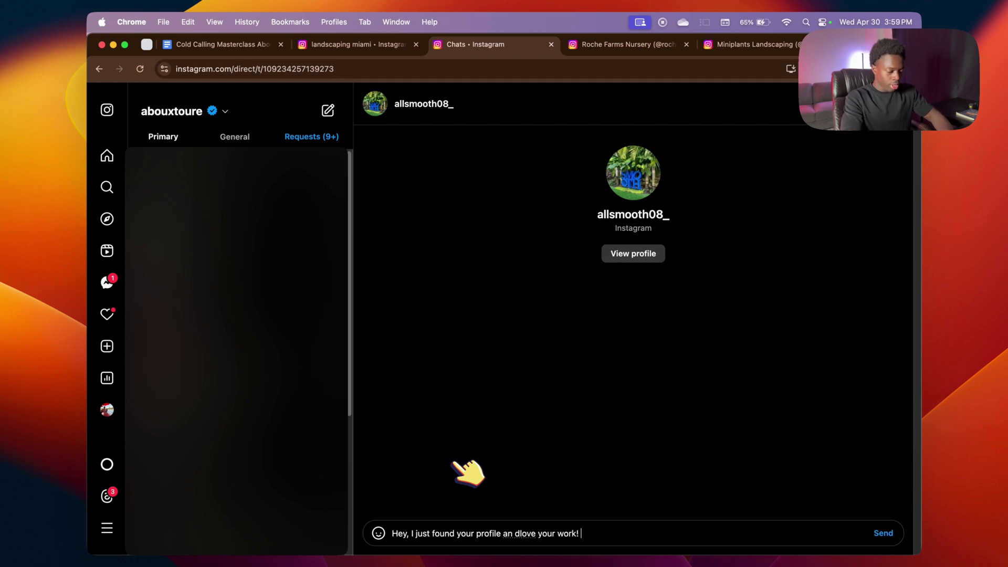
{"action": "type", "text": "Do you wokr wi"}
{"action": "key", "text": "BackSpace"}
{"action": "key", "text": "BackSpace"}
{"action": "key", "text": "BackSpace"}
{"action": "key", "text": "BackSpace"}
{"action": "key", "text": "BackSpace"}
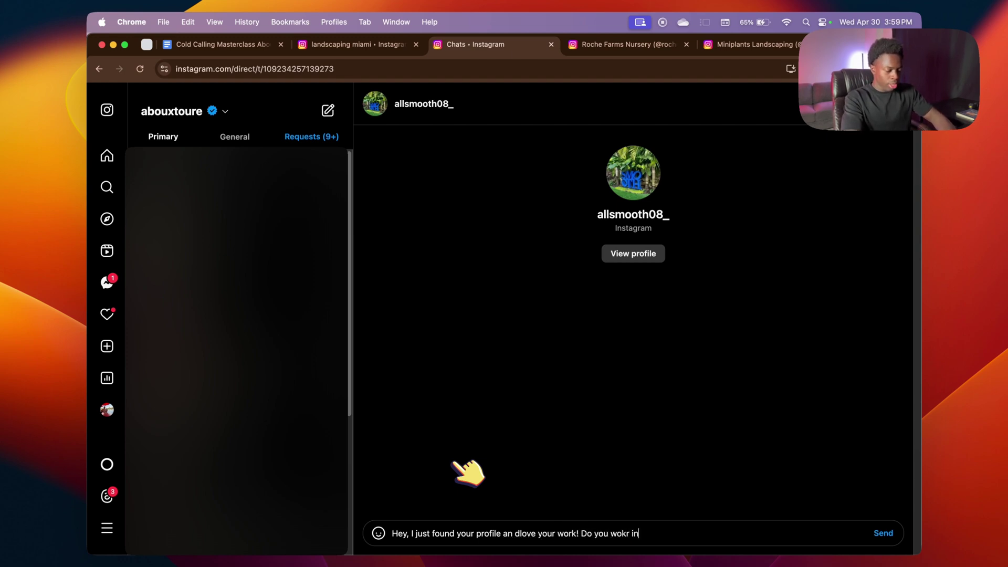
{"action": "type", "text": "rm"}
{"action": "key", "text": "BackSpace"}
{"action": "type", "text": "k"}
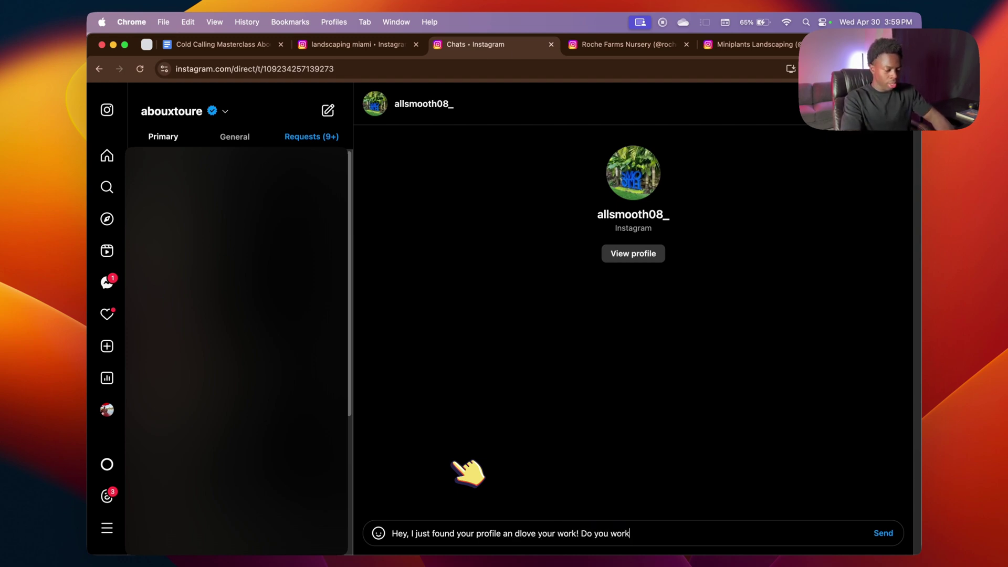
{"action": "type", "text": " in all of Miami?"}
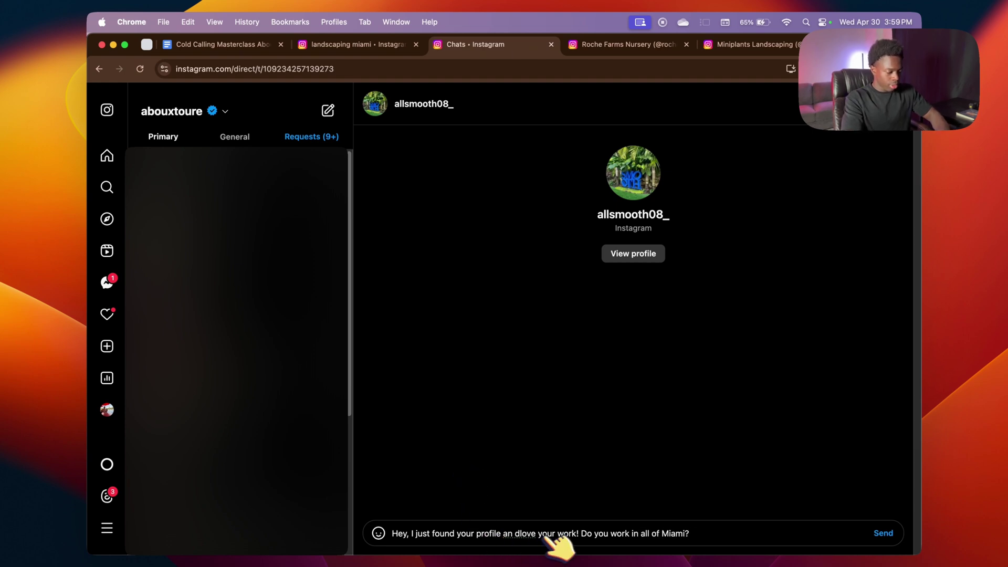
{"action": "left_click", "coordinate": [517, 534]}
{"action": "key", "text": "BackSpace"}
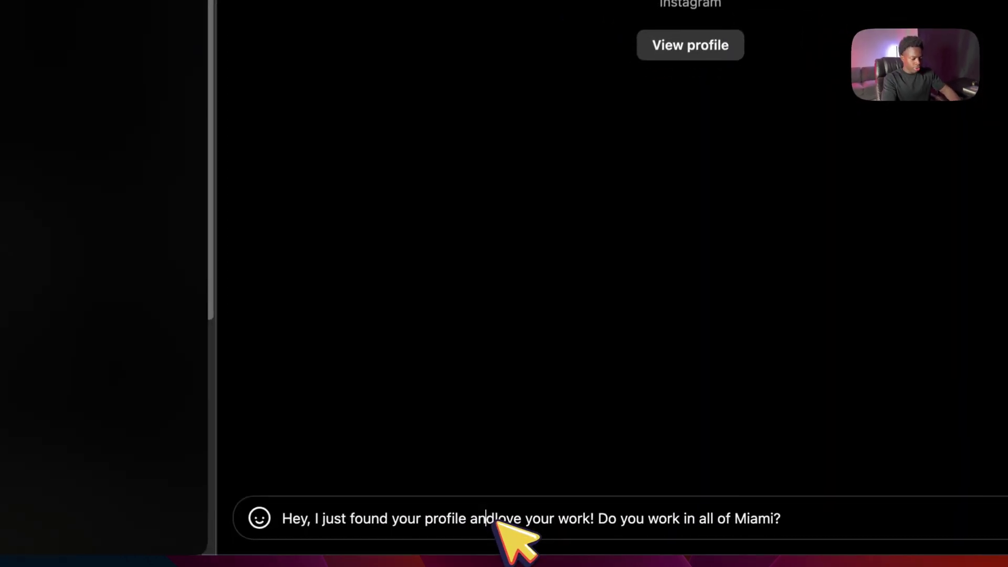
{"action": "key", "text": "Right"}
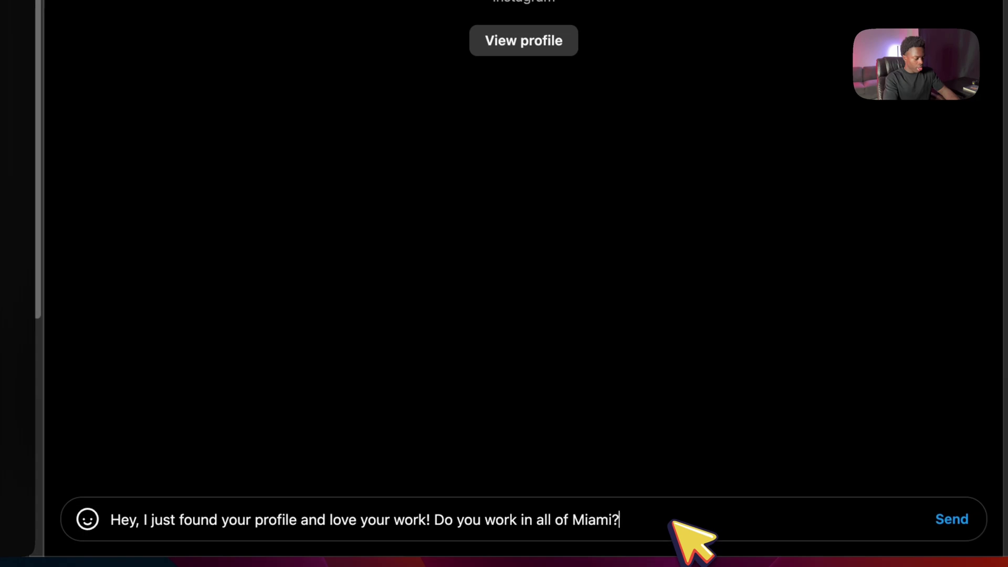
Step: Send the message, then look over the Roche Farms Nursery and Miniplants Landscaping profiles
{"action": "key", "text": "Return"}
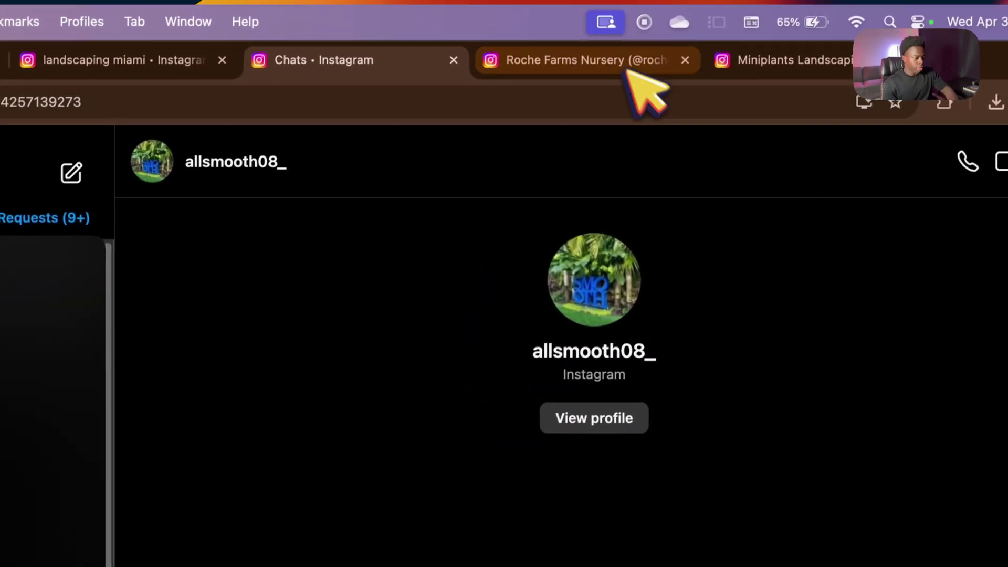
{"action": "left_click", "coordinate": [630, 50]}
{"action": "left_click", "coordinate": [788, 66]}
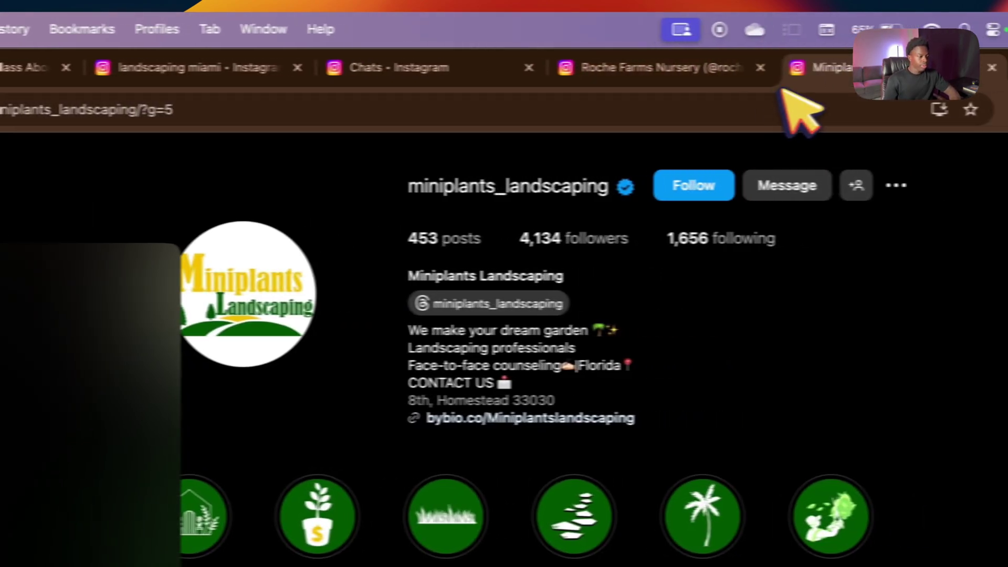
Step: Close the competitor profile tabs with Cmd+W
{"action": "key", "text": "super+w"}
{"action": "key", "text": "super+w"}
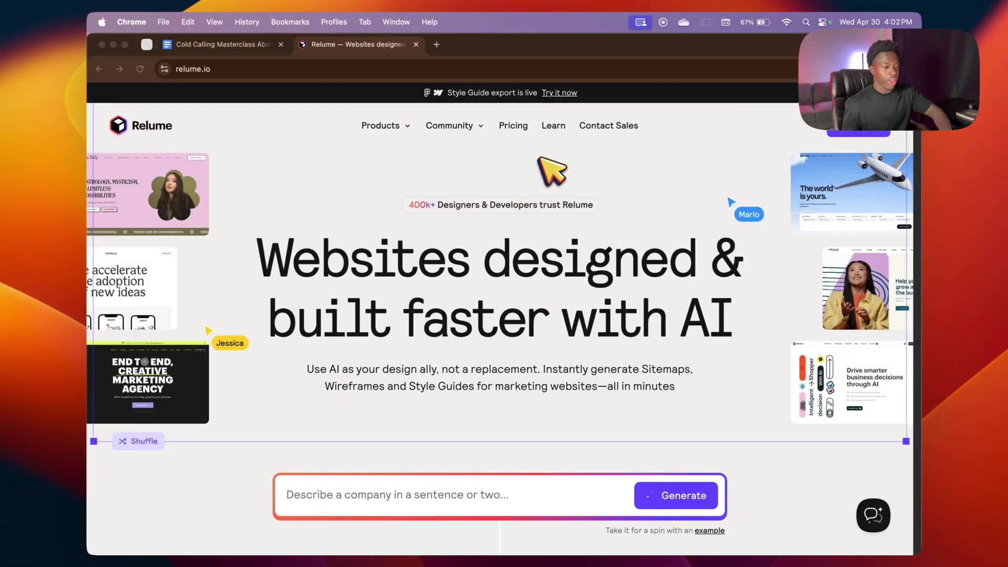
Step: Delete the Abou HVAC project from the dashboard and start a new blank project
{"action": "left_click", "coordinate": [368, 69]}
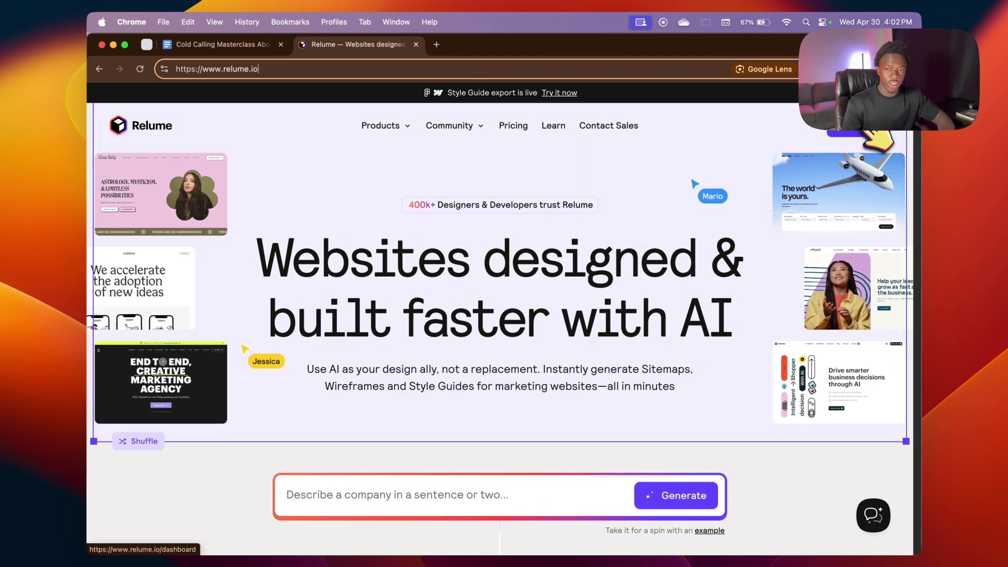
{"action": "left_click", "coordinate": [869, 133]}
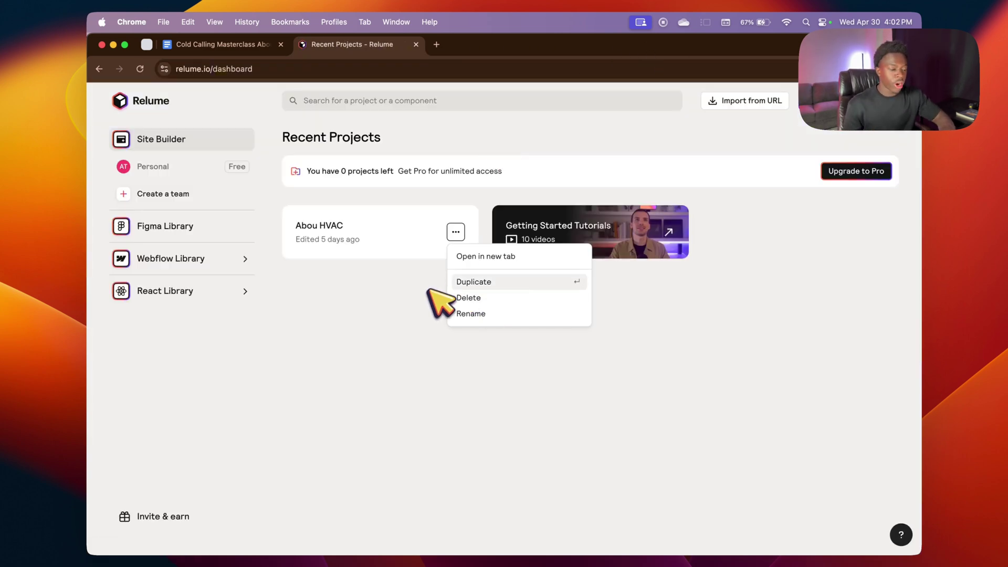
{"action": "left_click", "coordinate": [499, 298]}
{"action": "left_click", "coordinate": [590, 365]}
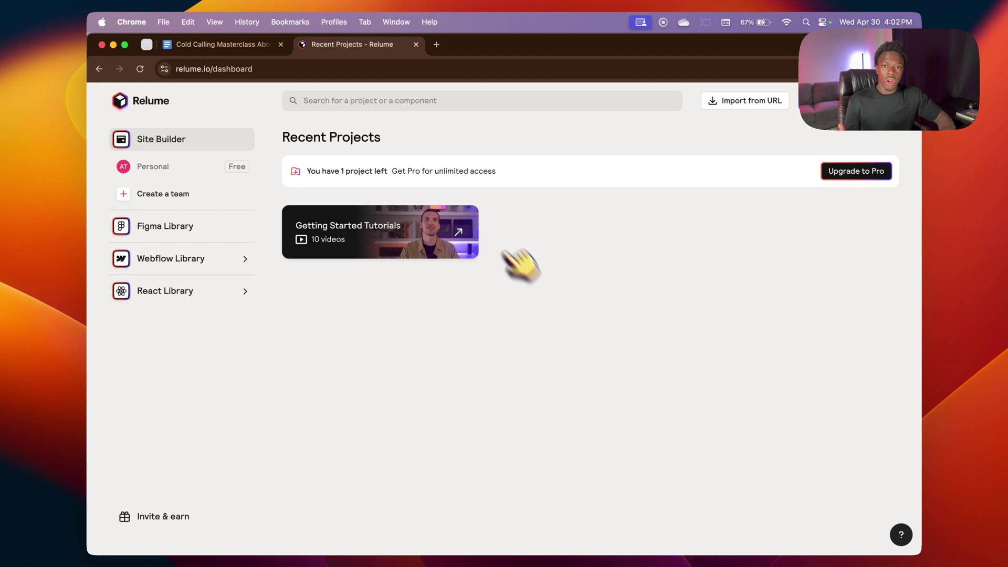
{"action": "left_click", "coordinate": [835, 100]}
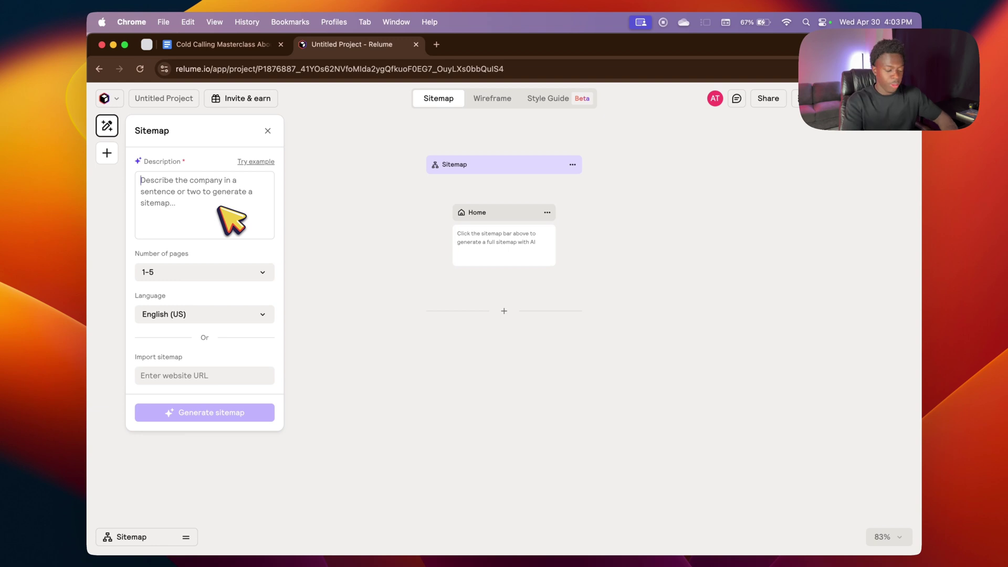
Step: Describe Abou Landscaping as a Calgary sod-installation company and generate the sitemap
{"action": "type", "text": "Abou Landscaping is"}
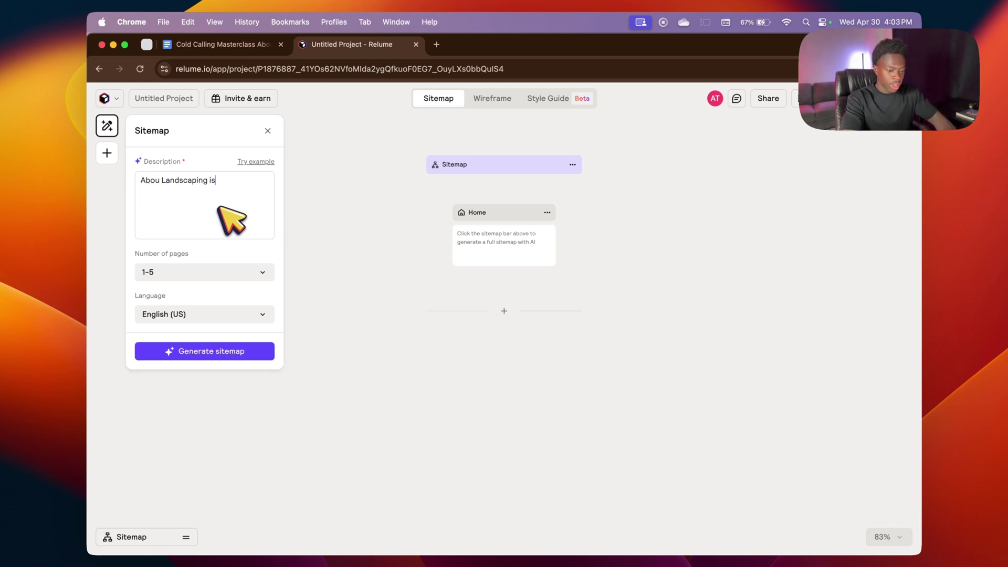
{"action": "type", "text": " a landscaping company located in Cal"}
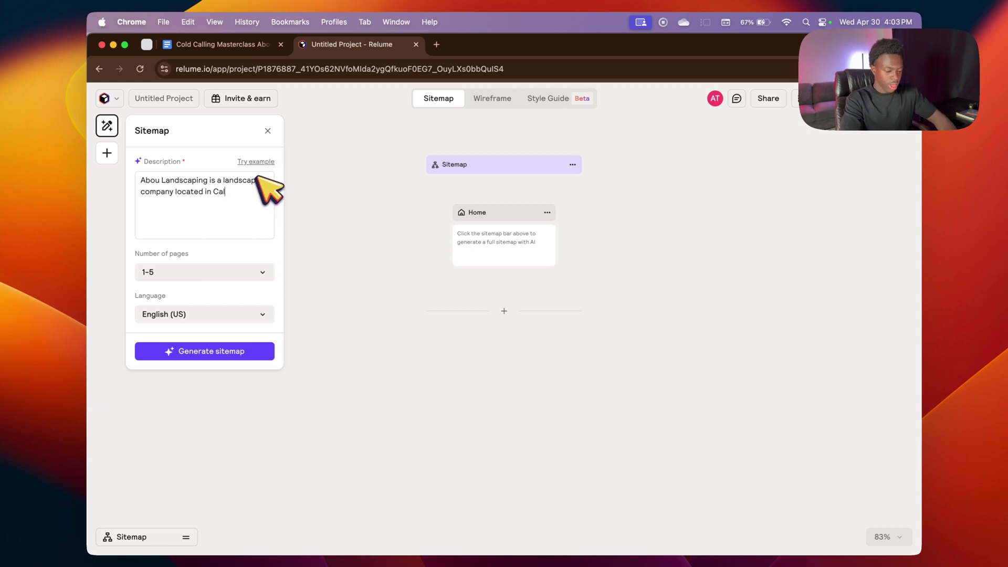
{"action": "type", "text": "gary and they specialize in sod installation"}
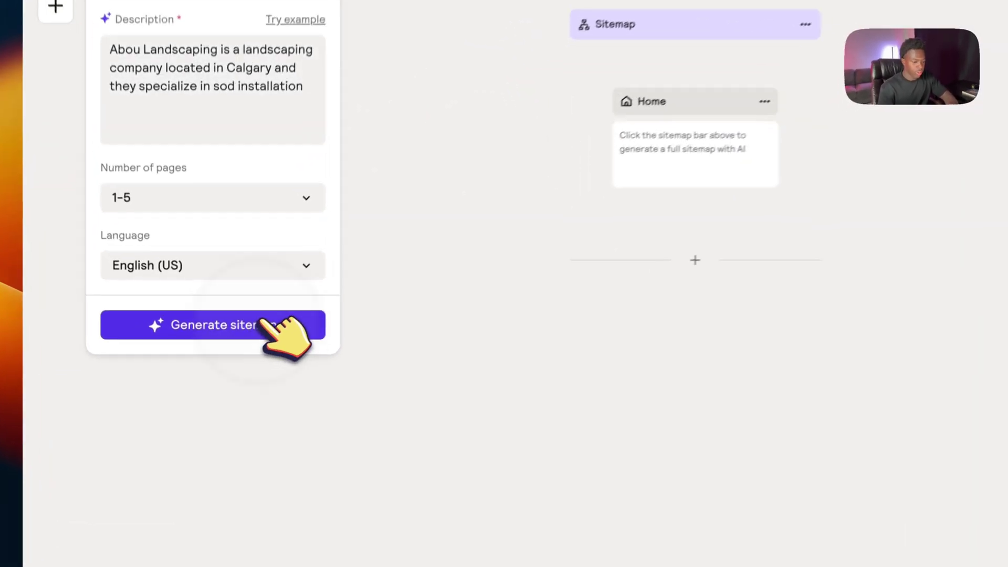
{"action": "left_click", "coordinate": [237, 350]}
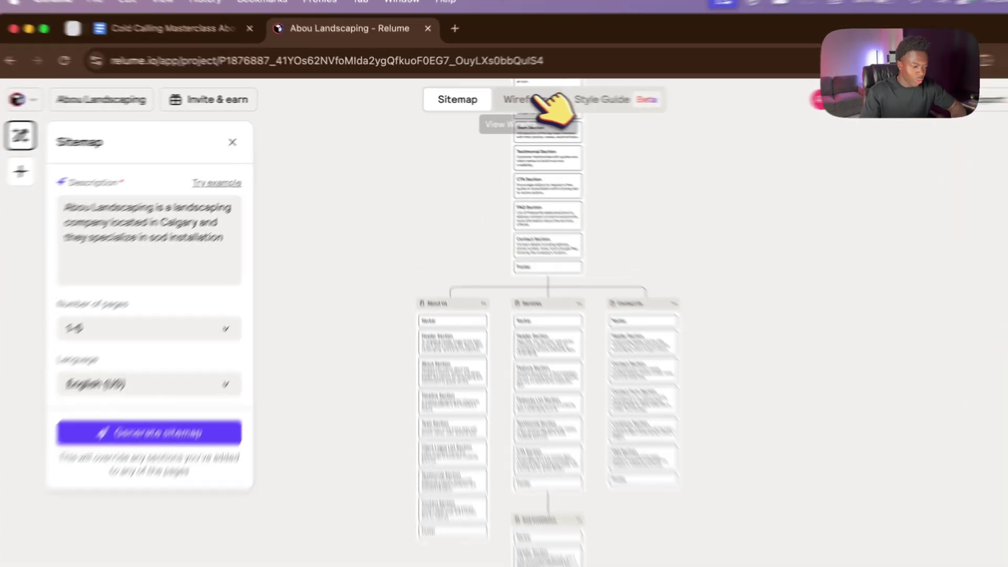
Step: Switch to the Wireframe view and scroll through the generated Abou Landscaping page layouts
{"action": "left_click", "coordinate": [535, 99]}
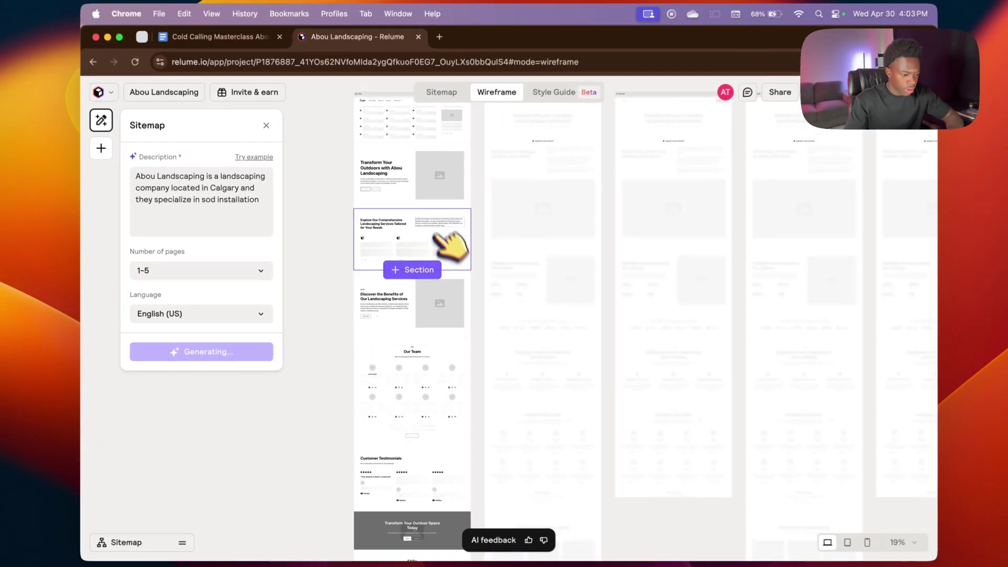
{"action": "scroll", "coordinate": [451, 247], "scroll_direction": "up", "scroll_amount": 2}
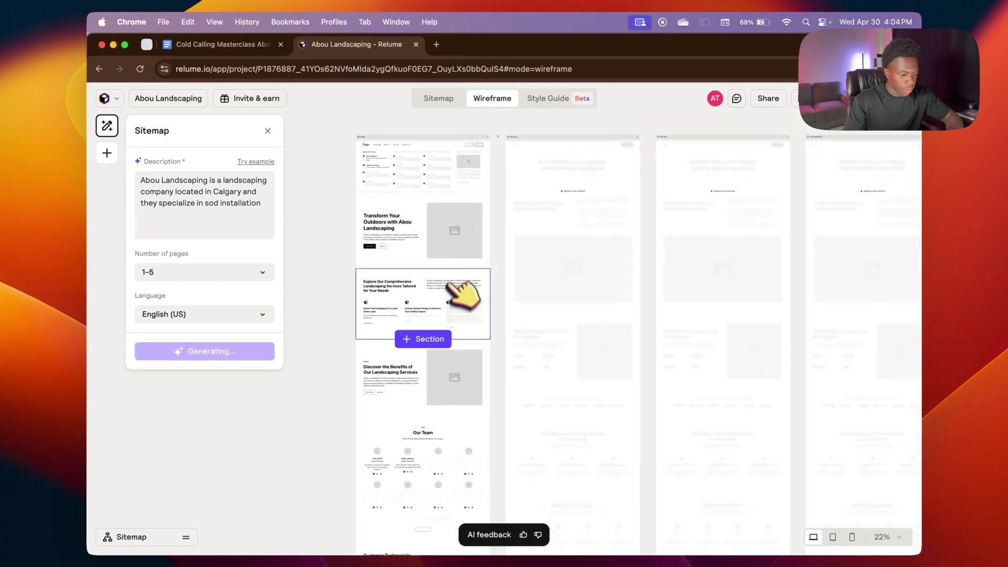
{"action": "scroll", "coordinate": [462, 299], "scroll_direction": "down", "scroll_amount": 3}
{"action": "scroll", "coordinate": [456, 303], "scroll_direction": "up", "scroll_amount": 3}
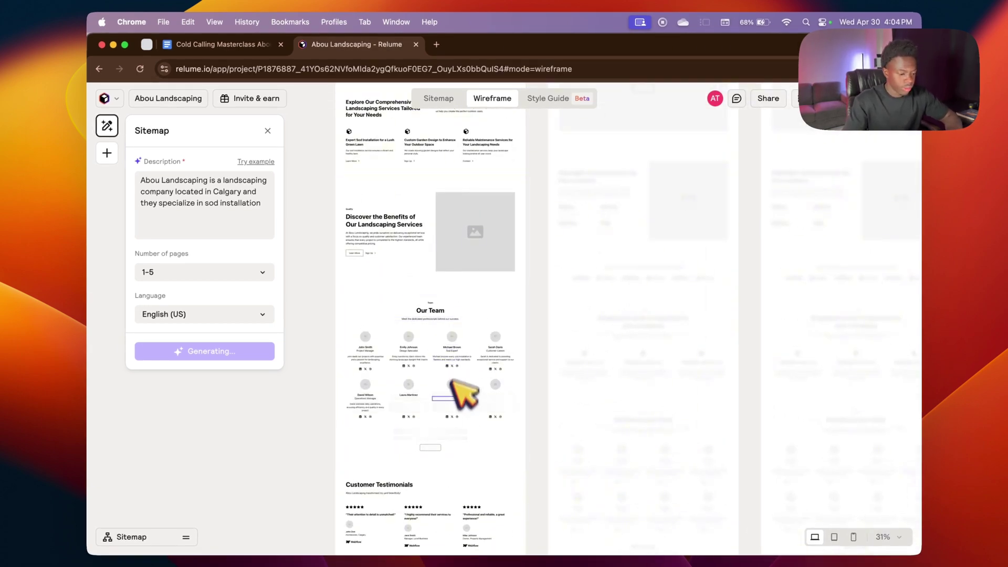
{"action": "scroll", "coordinate": [454, 402], "scroll_direction": "down", "scroll_amount": 3}
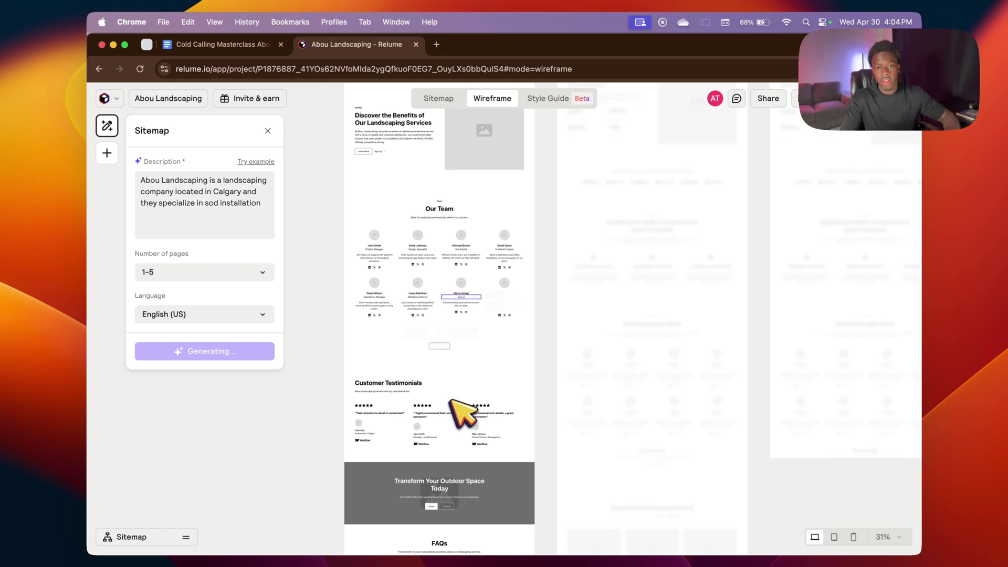
{"action": "scroll", "coordinate": [462, 411], "scroll_direction": "down", "scroll_amount": 3}
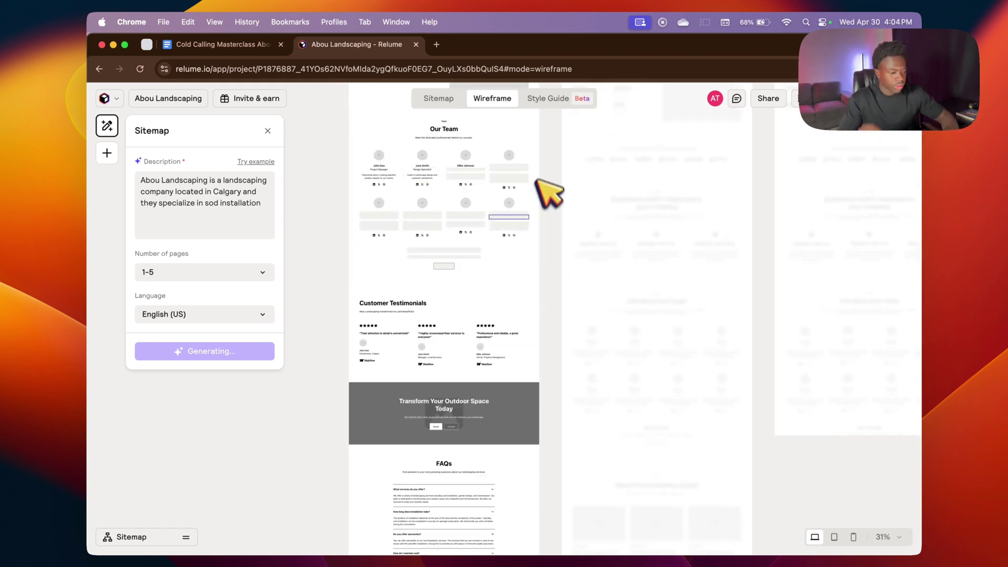
{"action": "scroll", "coordinate": [520, 231], "scroll_direction": "up", "scroll_amount": 5}
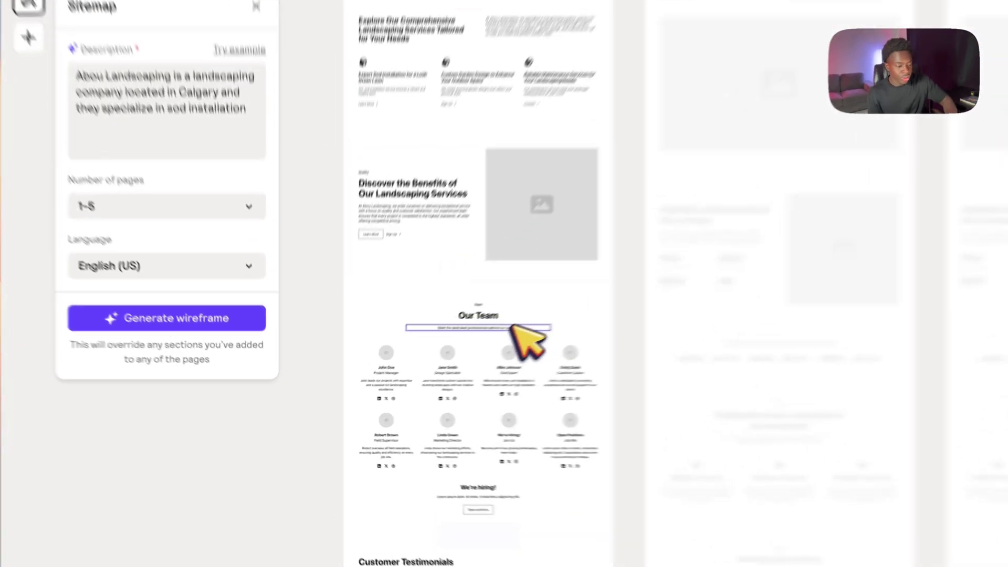
Step: Delete the Our Team section from the home page wireframe
{"action": "left_click", "coordinate": [470, 351]}
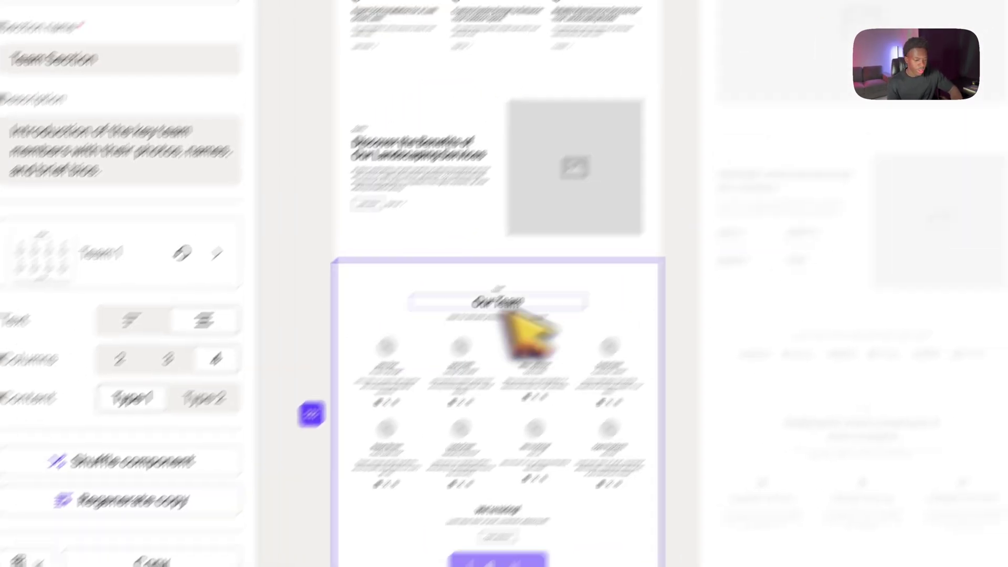
{"action": "right_click", "coordinate": [651, 292]}
{"action": "mouse_move", "coordinate": [710, 262]}
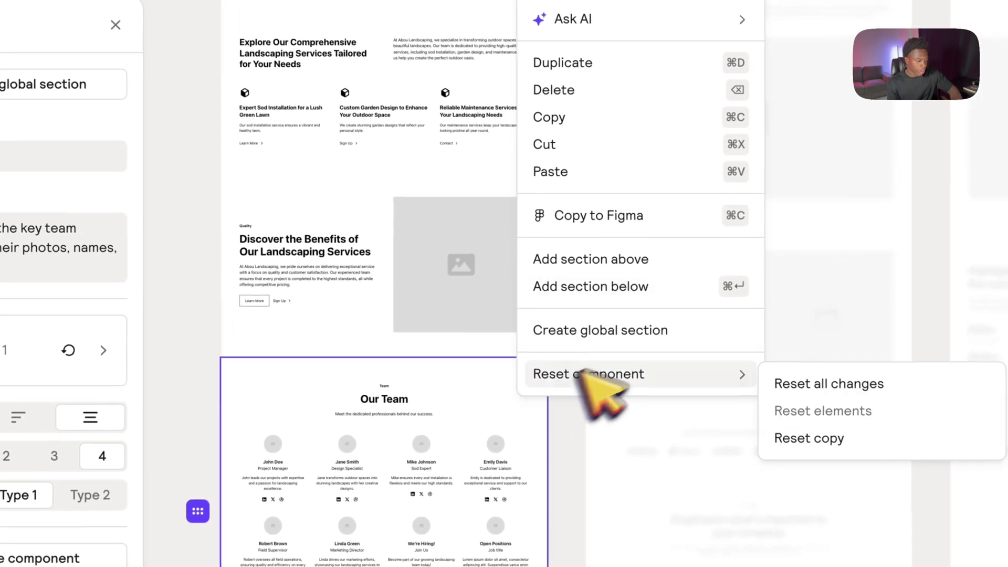
{"action": "left_click", "coordinate": [495, 421]}
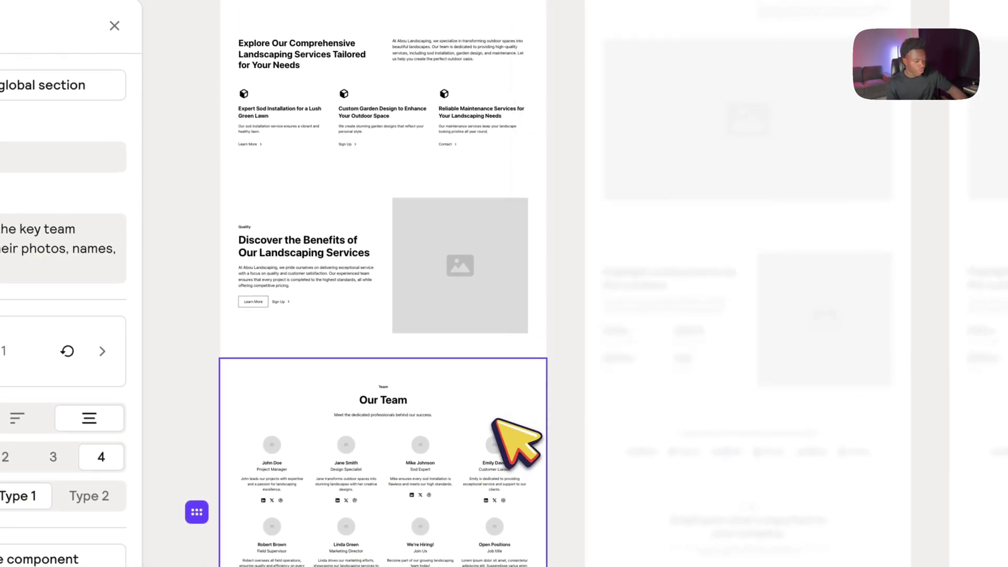
{"action": "key", "text": "Delete"}
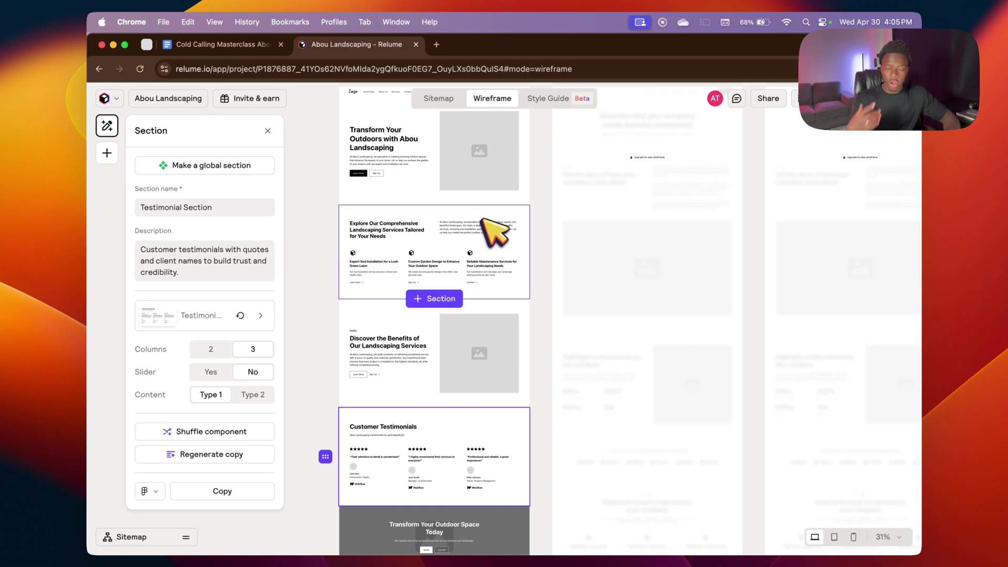
Step: Try alternative header layouts for the home hero, keeping the Header 1 two-column design
{"action": "scroll", "coordinate": [488, 227], "scroll_direction": "up", "scroll_amount": 3}
{"action": "left_click", "coordinate": [473, 231]}
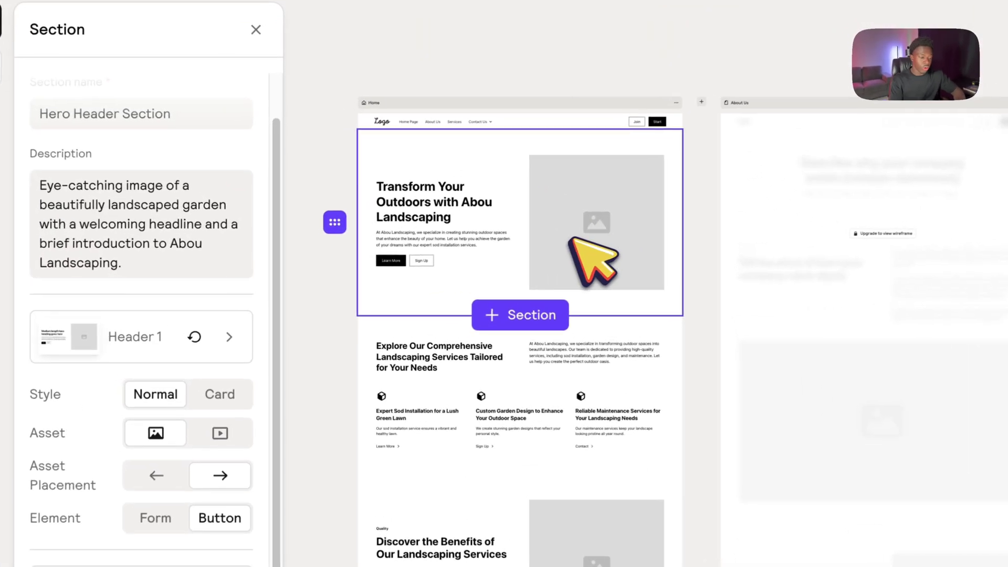
{"action": "scroll", "coordinate": [573, 241], "scroll_direction": "up", "scroll_amount": 5, "text": "ctrl"}
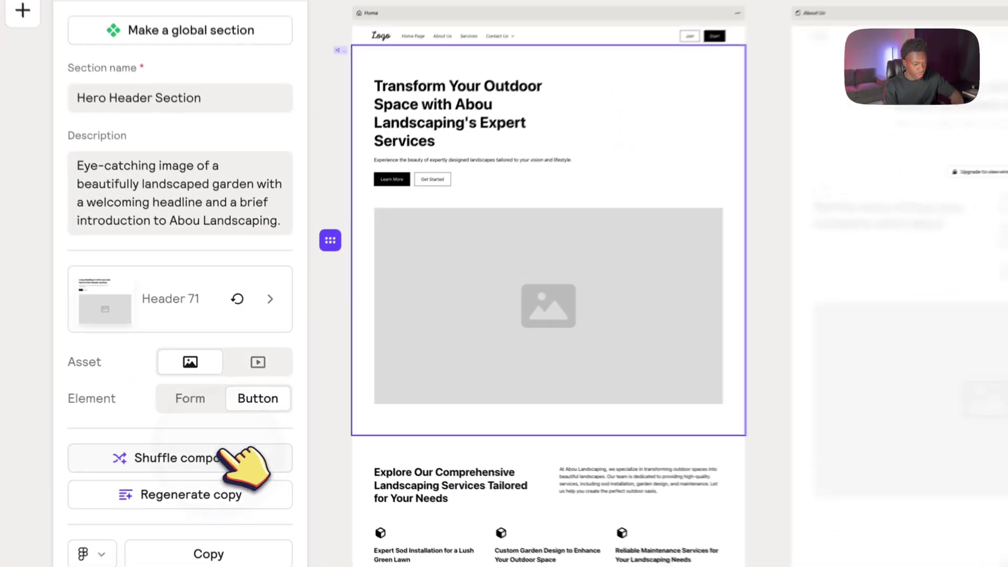
{"action": "left_click", "coordinate": [236, 433]}
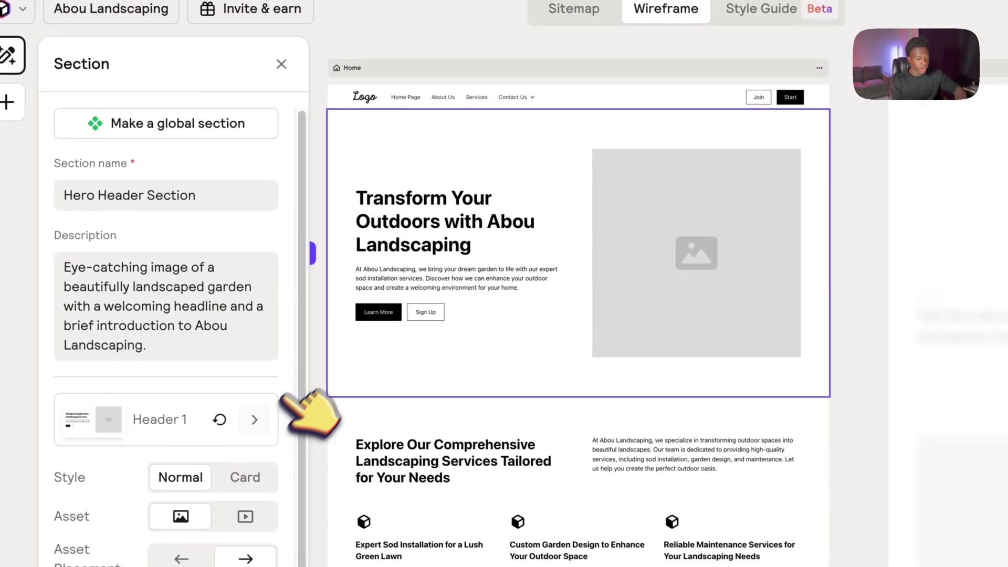
{"action": "left_click", "coordinate": [253, 420]}
{"action": "scroll", "coordinate": [262, 420], "scroll_direction": "down", "scroll_amount": 10}
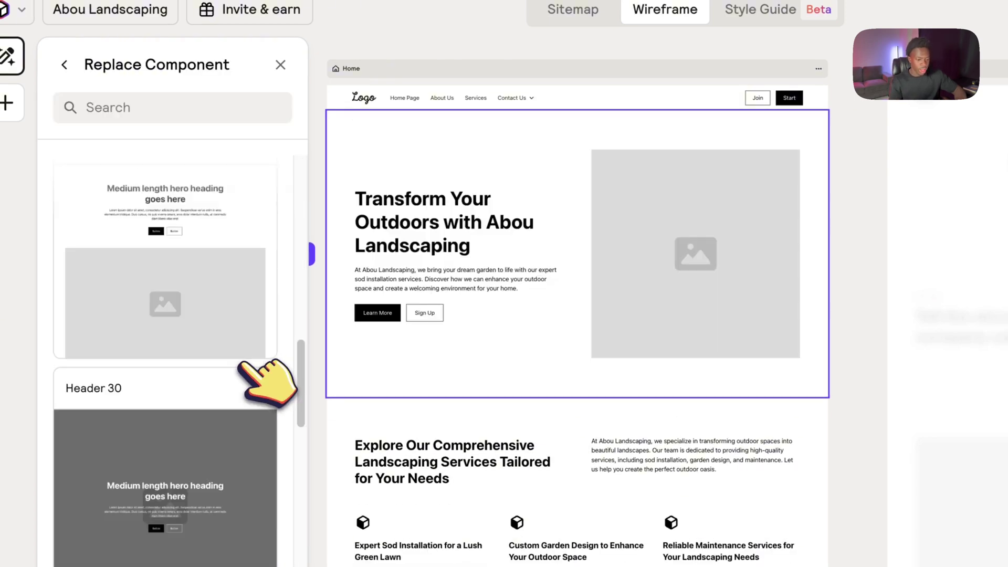
{"action": "scroll", "coordinate": [247, 368], "scroll_direction": "up", "scroll_amount": 10}
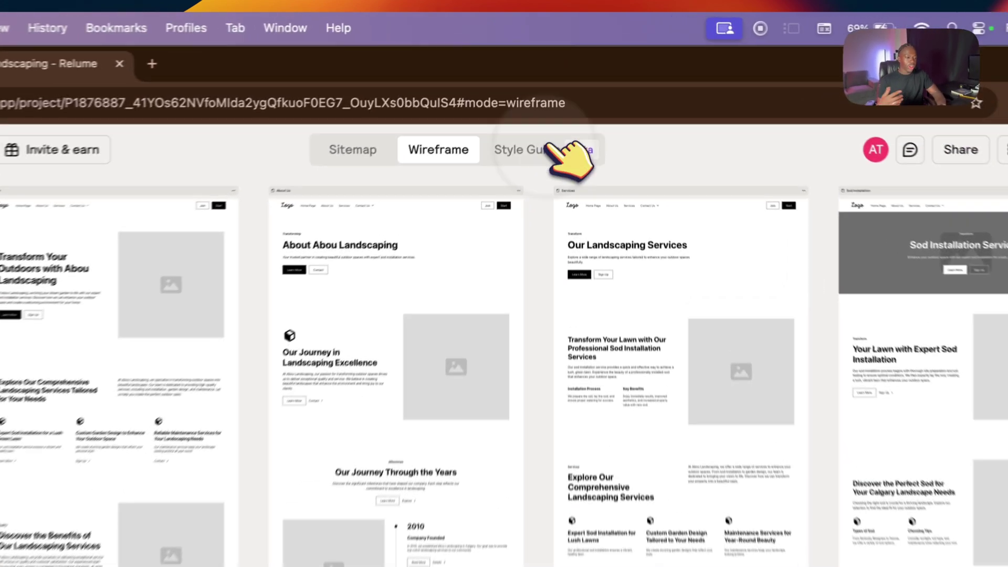
{"action": "left_click", "coordinate": [561, 98]}
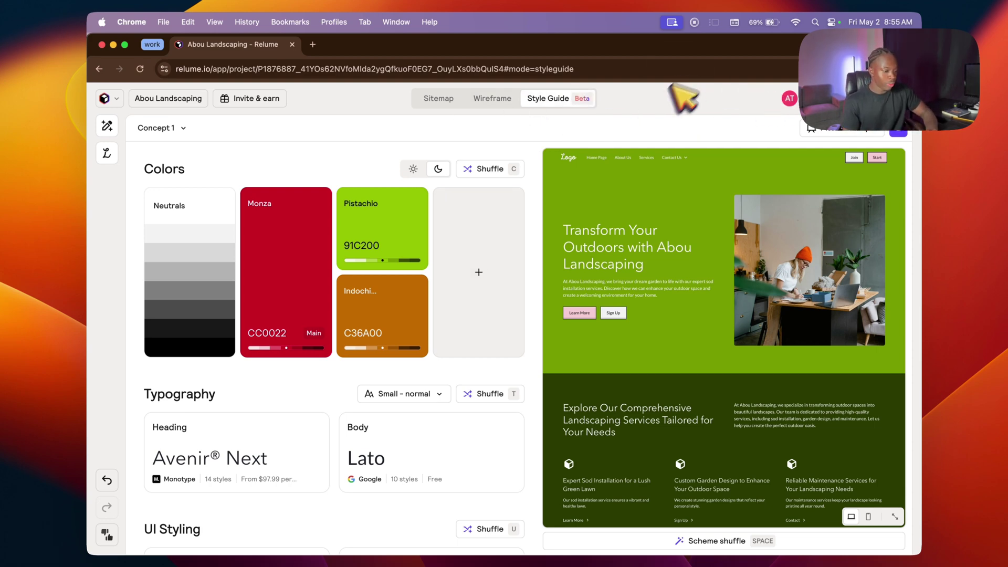
{"action": "left_click", "coordinate": [493, 170]}
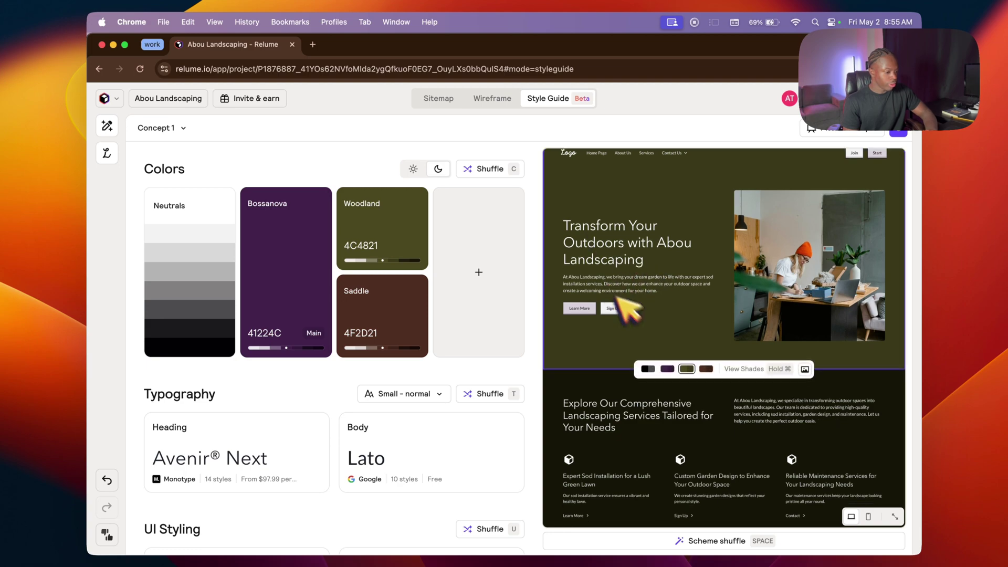
{"action": "scroll", "coordinate": [651, 315], "scroll_direction": "down", "scroll_amount": 10}
{"action": "scroll", "coordinate": [648, 326], "scroll_direction": "down", "scroll_amount": 5}
{"action": "scroll", "coordinate": [650, 326], "scroll_direction": "up", "scroll_amount": 15}
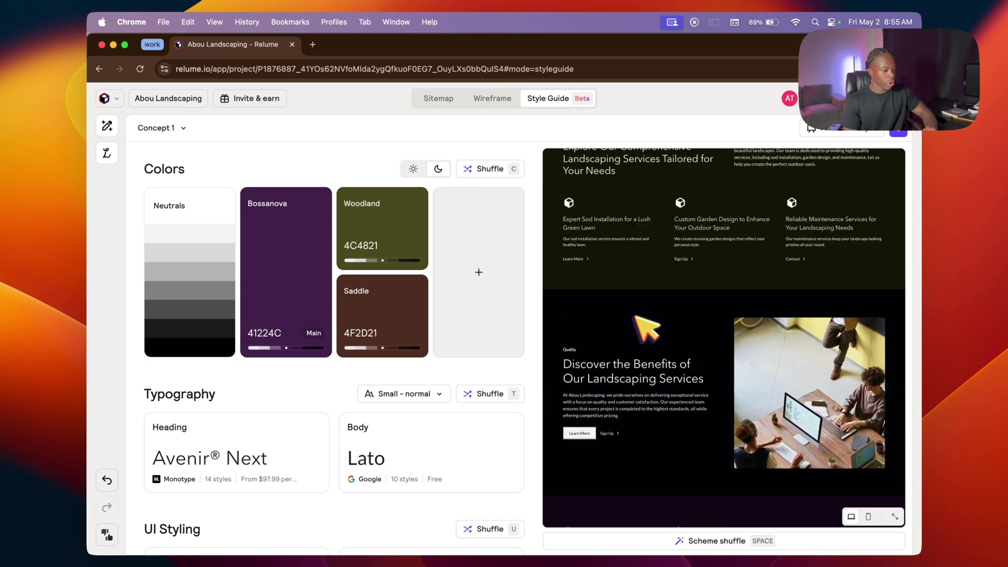
{"action": "scroll", "coordinate": [404, 288], "scroll_direction": "down", "scroll_amount": 3}
{"action": "scroll", "coordinate": [378, 294], "scroll_direction": "up", "scroll_amount": 3}
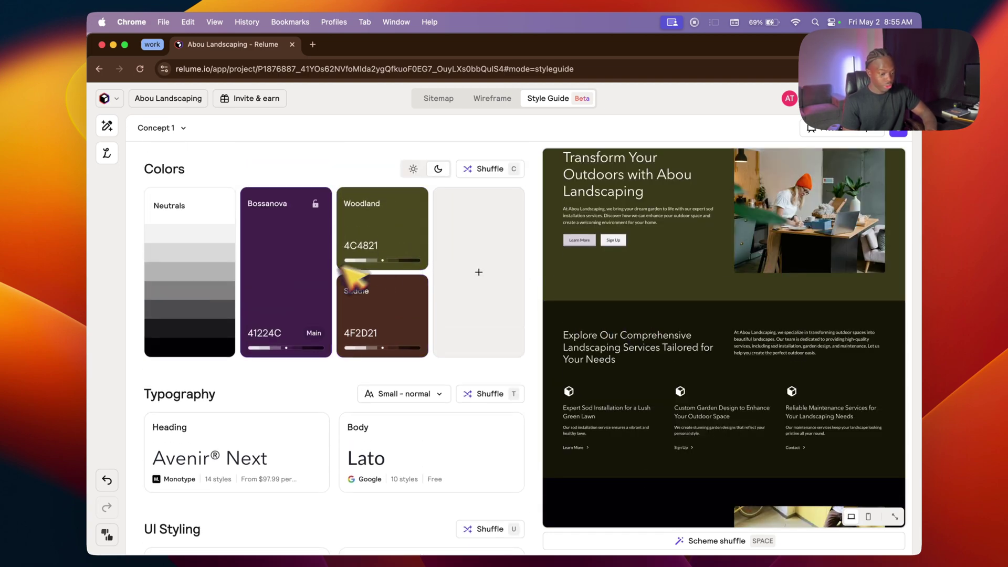
{"action": "scroll", "coordinate": [353, 315], "scroll_direction": "down", "scroll_amount": 1}
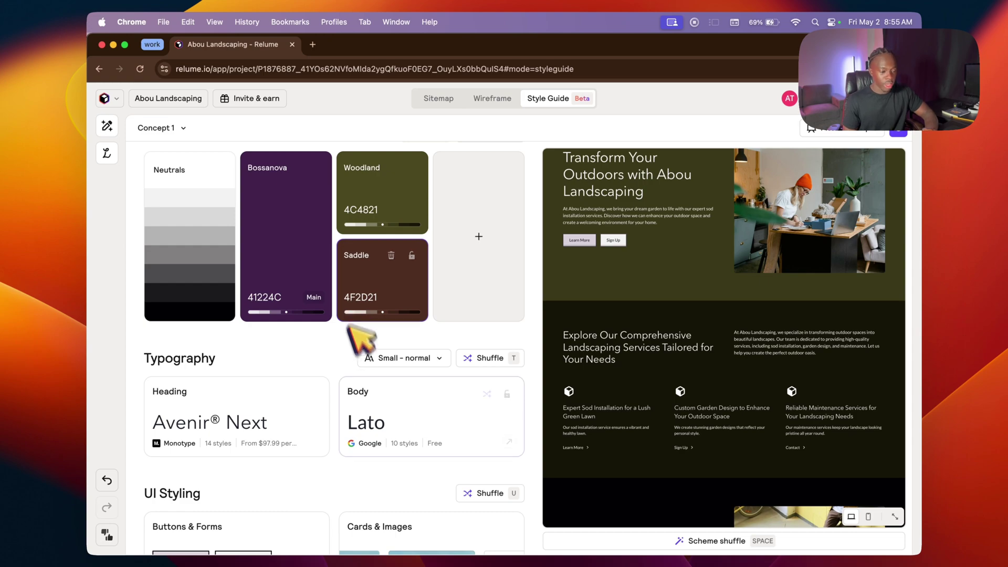
{"action": "scroll", "coordinate": [368, 357], "scroll_direction": "down", "scroll_amount": 3}
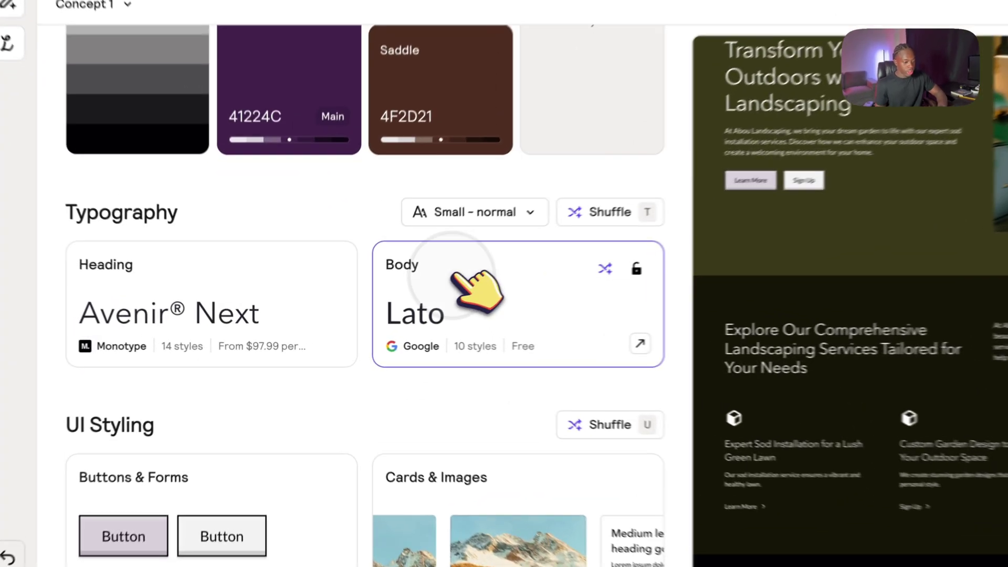
Step: Set the body font to Poppins, then generate a surprise style with yellow FFC117, Archivo and Sarabun
{"action": "left_click", "coordinate": [415, 312]}
{"action": "scroll", "coordinate": [247, 428], "scroll_direction": "down", "scroll_amount": 5}
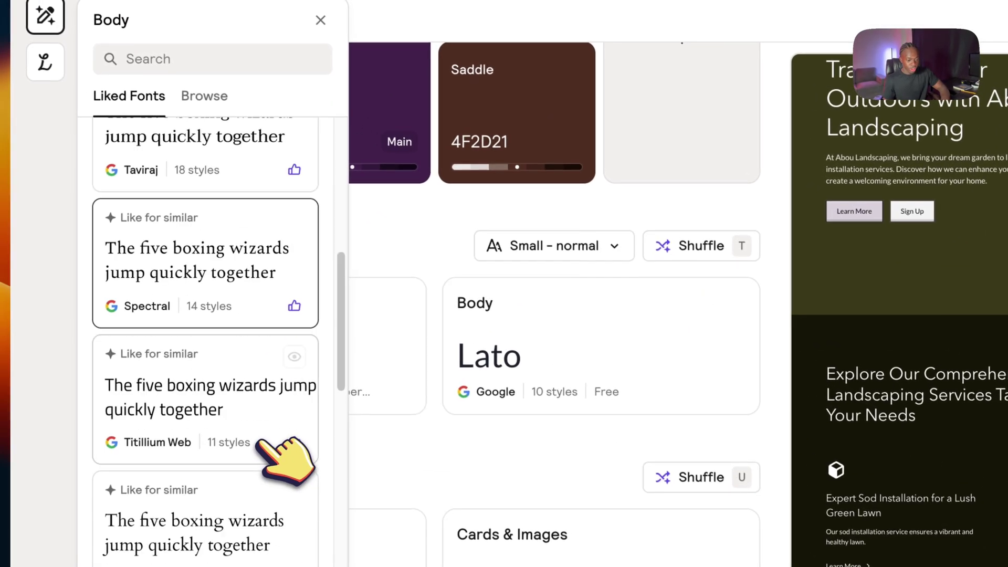
{"action": "scroll", "coordinate": [252, 399], "scroll_direction": "up", "scroll_amount": 10}
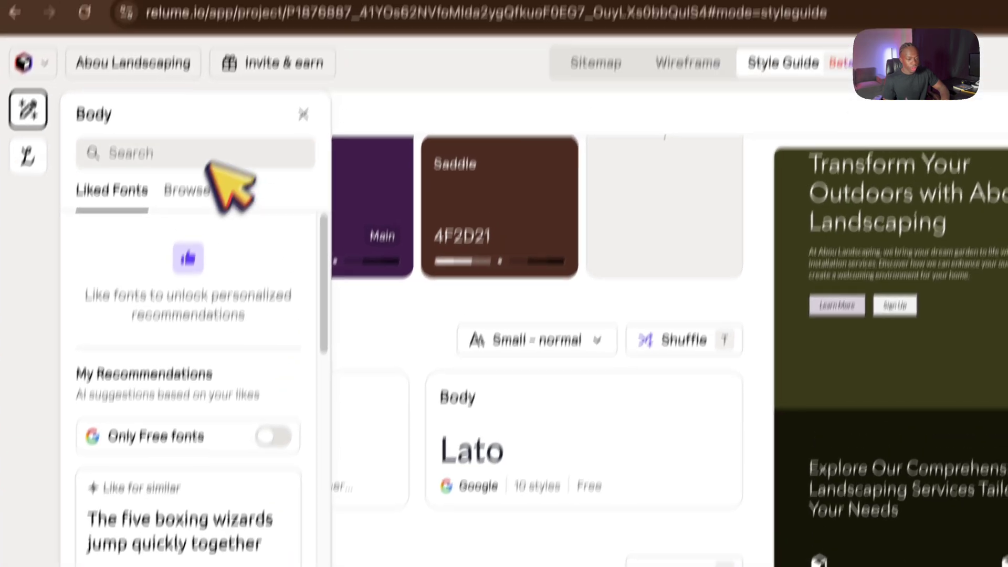
{"action": "left_click", "coordinate": [225, 61]}
{"action": "type", "text": "popp"}
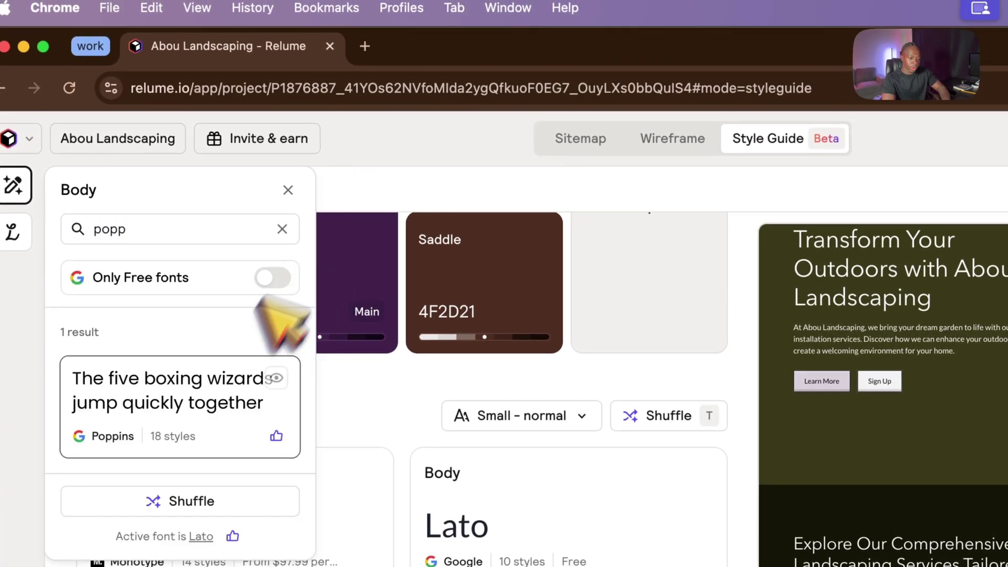
{"action": "left_click", "coordinate": [223, 381]}
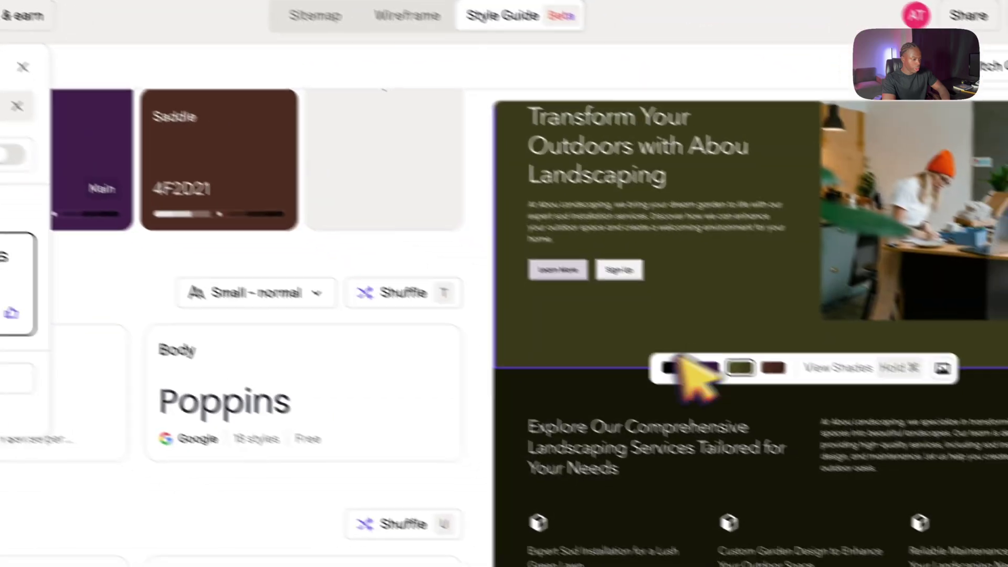
{"action": "scroll", "coordinate": [683, 363], "scroll_direction": "down", "scroll_amount": 10}
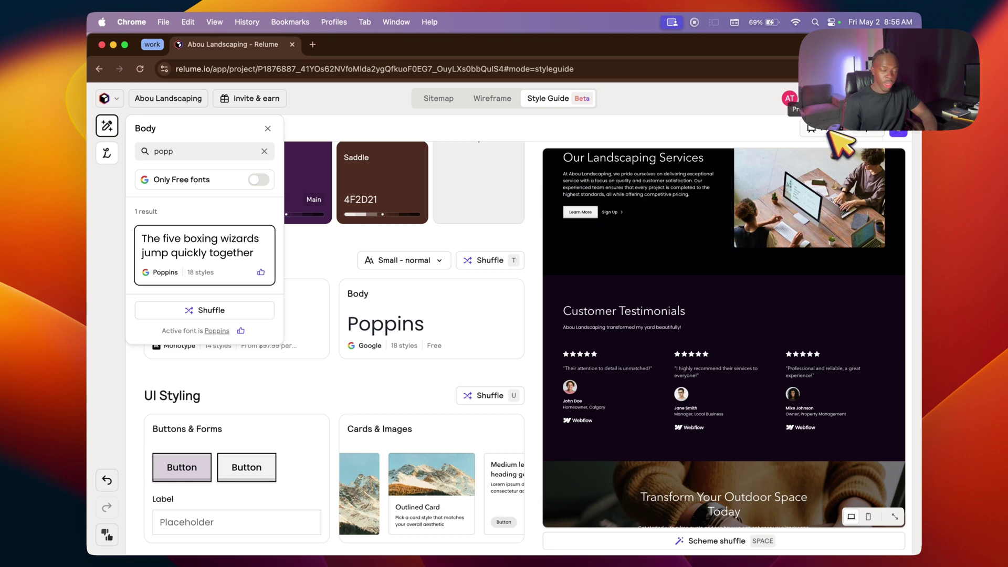
{"action": "left_click", "coordinate": [908, 134]}
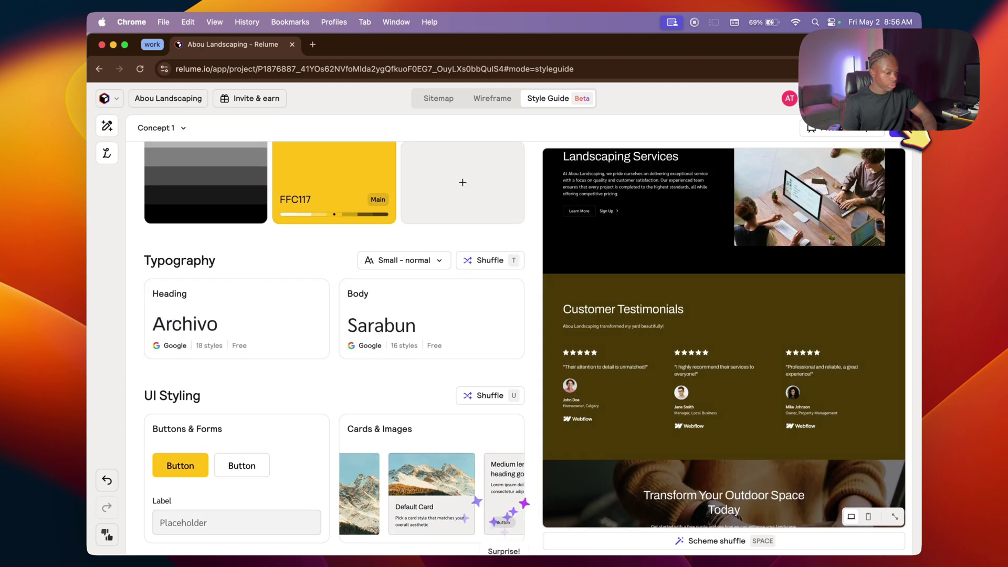
Step: Scroll through the style guide preview to check the Scarlet/Lemon palette with Anton SC and Rubik fonts
{"action": "scroll", "coordinate": [450, 383], "scroll_direction": "down", "scroll_amount": 1}
{"action": "scroll", "coordinate": [624, 357], "scroll_direction": "up", "scroll_amount": 3}
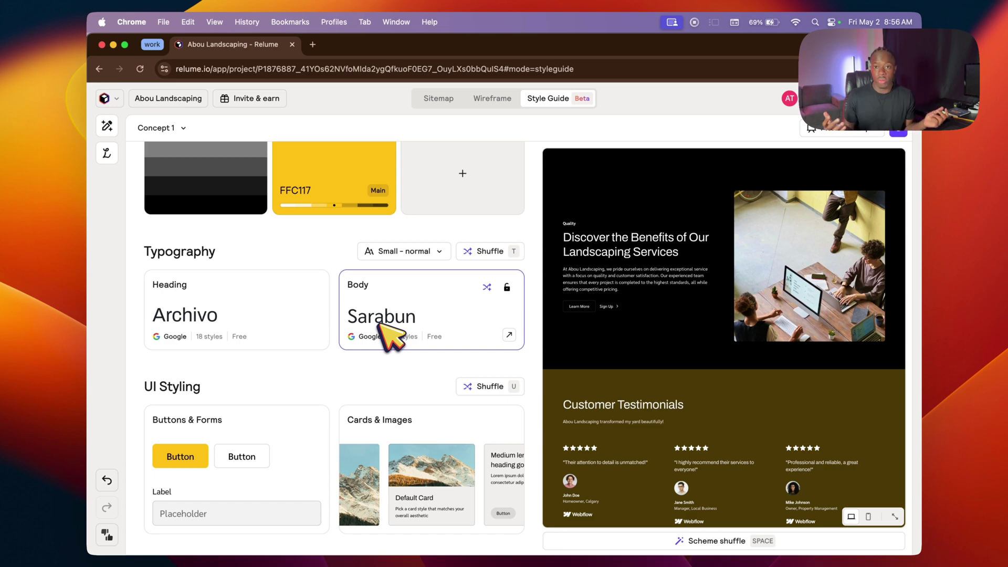
{"action": "scroll", "coordinate": [871, 352], "scroll_direction": "up", "scroll_amount": 5}
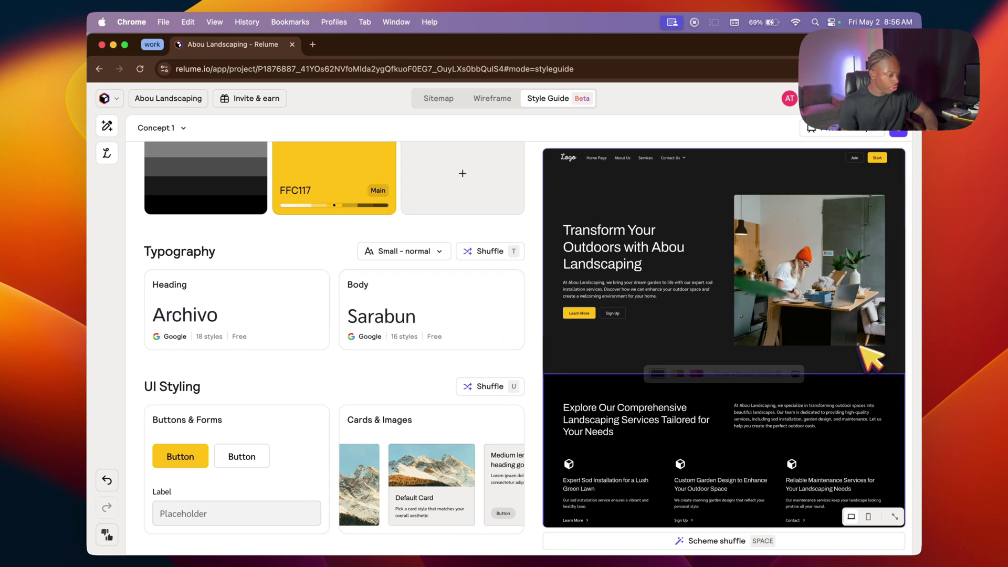
{"action": "scroll", "coordinate": [846, 315], "scroll_direction": "down", "scroll_amount": 15}
{"action": "scroll", "coordinate": [840, 310], "scroll_direction": "down", "scroll_amount": 10}
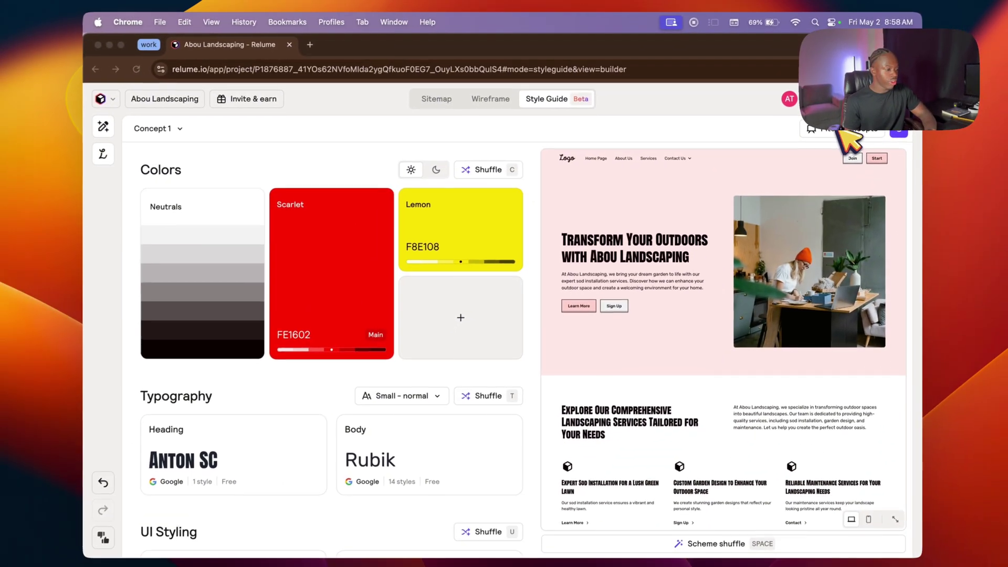
Step: Open a full preview of Concept 1 from the top three concepts presentation and scroll through it
{"action": "left_click", "coordinate": [856, 131]}
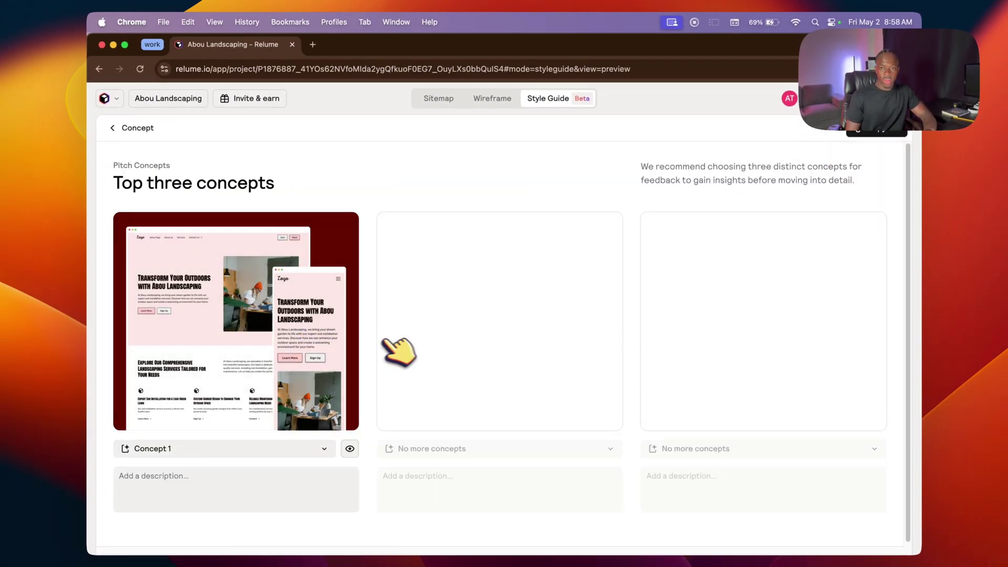
{"action": "mouse_move", "coordinate": [349, 331]}
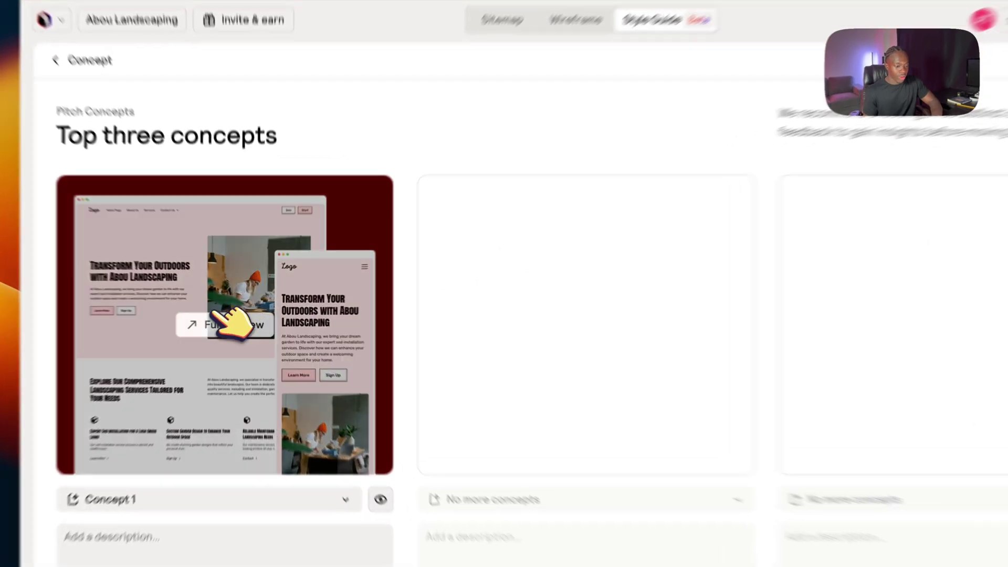
{"action": "left_click", "coordinate": [231, 314]}
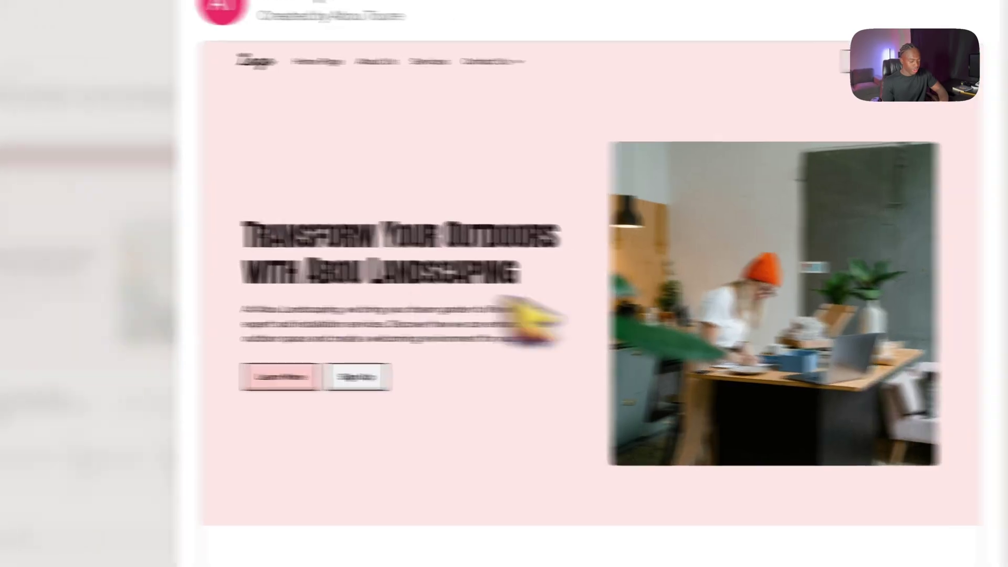
{"action": "scroll", "coordinate": [530, 336], "scroll_direction": "down", "scroll_amount": 20}
{"action": "scroll", "coordinate": [428, 363], "scroll_direction": "down", "scroll_amount": 10}
{"action": "scroll", "coordinate": [428, 364], "scroll_direction": "up", "scroll_amount": 20}
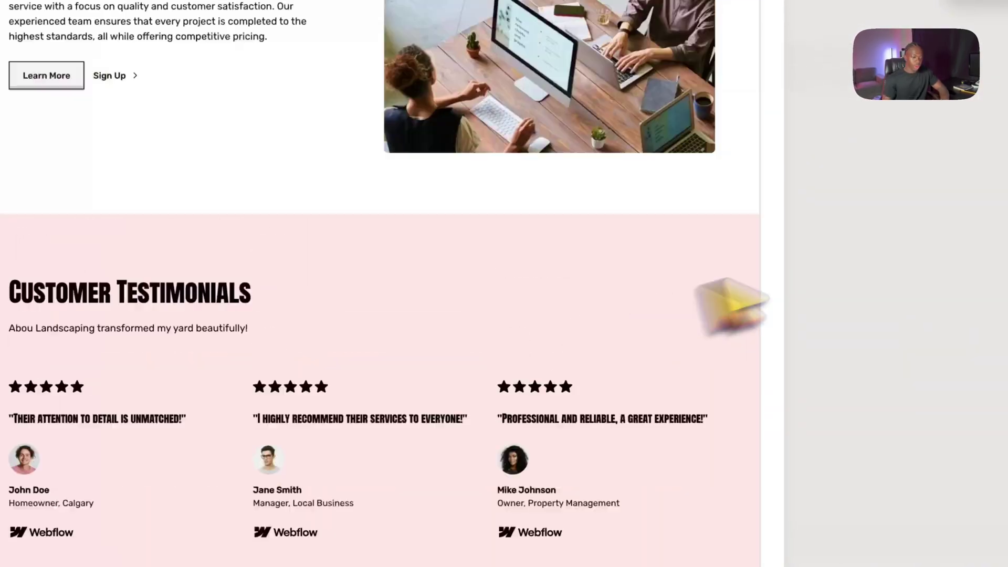
Step: Close the Concept 1 preview and open a new blank browser tab
{"action": "left_click", "coordinate": [836, 275]}
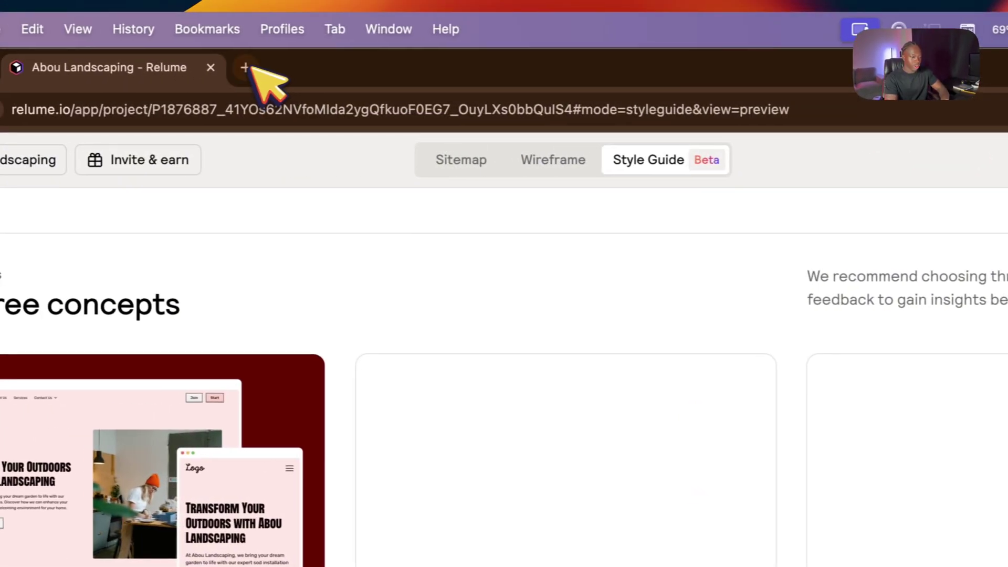
{"action": "left_click", "coordinate": [244, 67]}
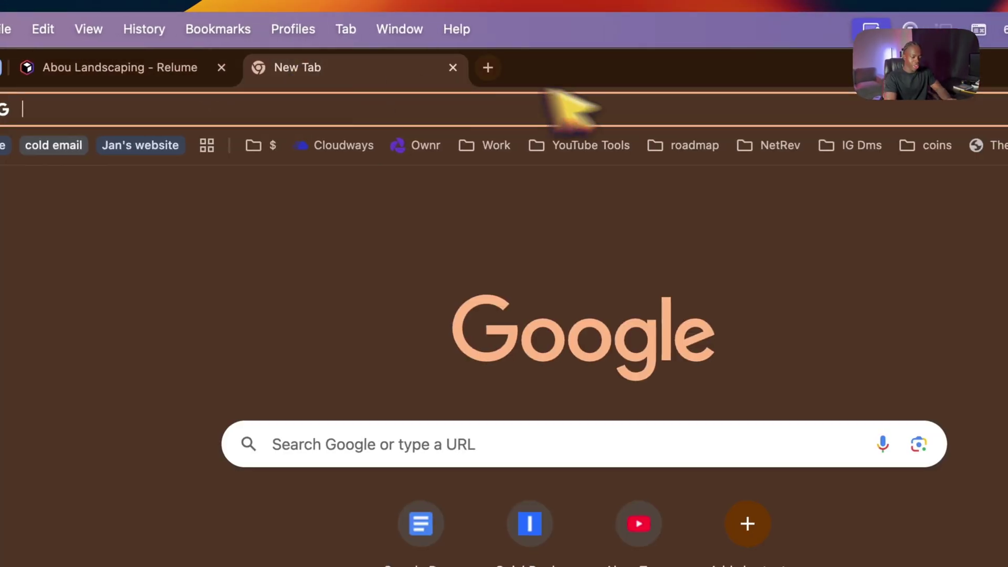
Step: Paste the Abou Landscaping Relume project link into the address bar and load it
{"action": "key", "text": "Return"}
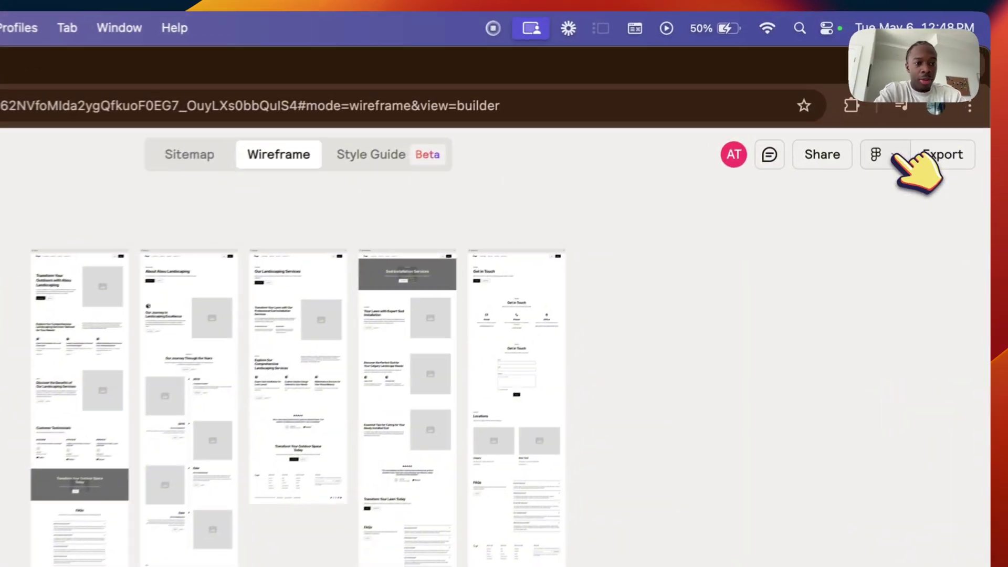
Step: In the Style Guide view, set the export format to Webflow
{"action": "left_click", "coordinate": [856, 98]}
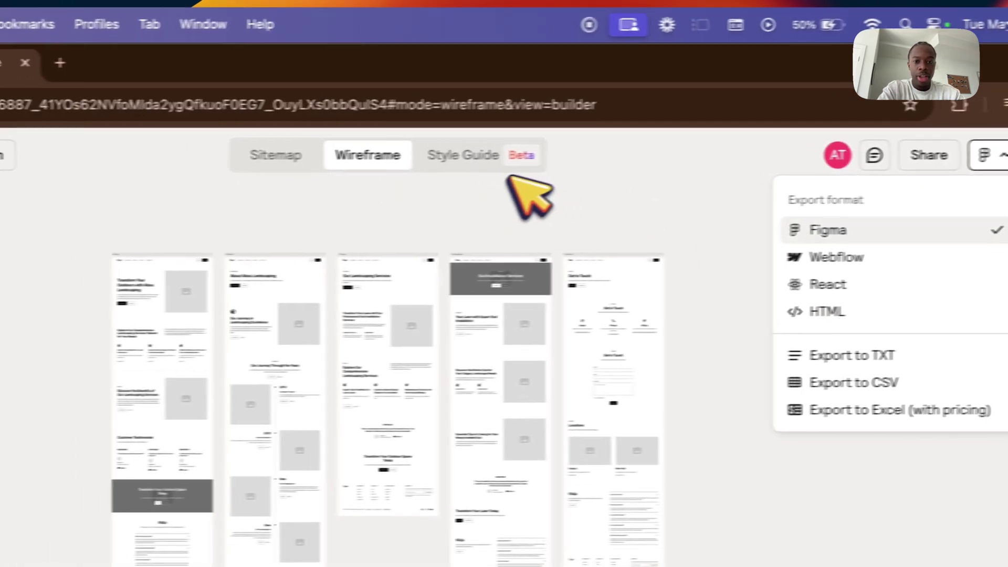
{"action": "left_click", "coordinate": [390, 160]}
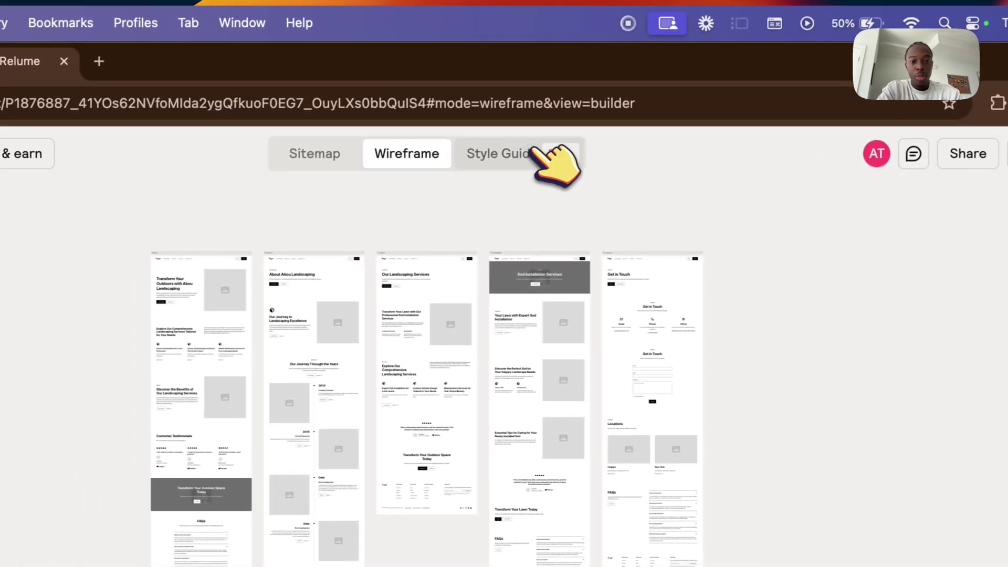
{"action": "left_click", "coordinate": [532, 152]}
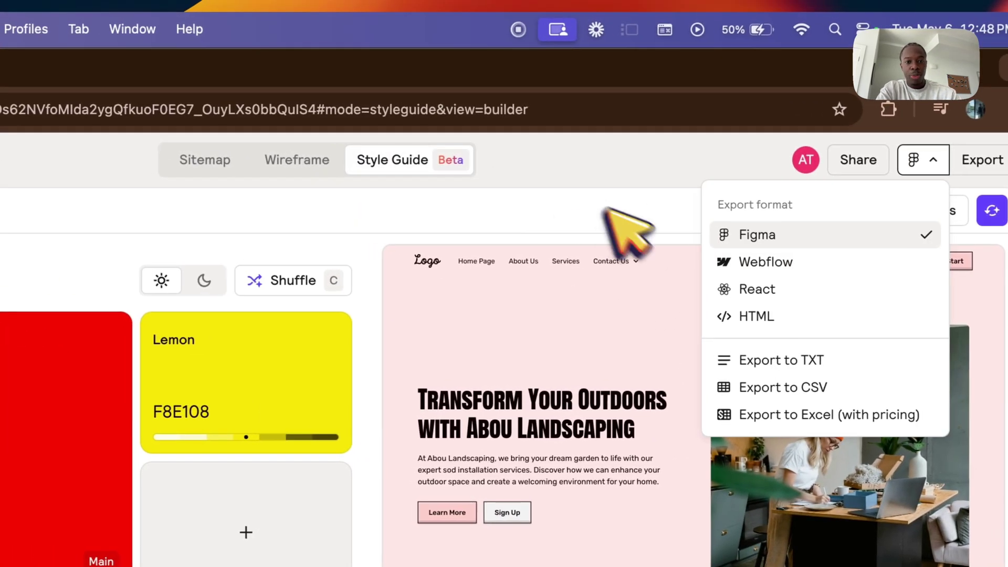
{"action": "left_click", "coordinate": [772, 262]}
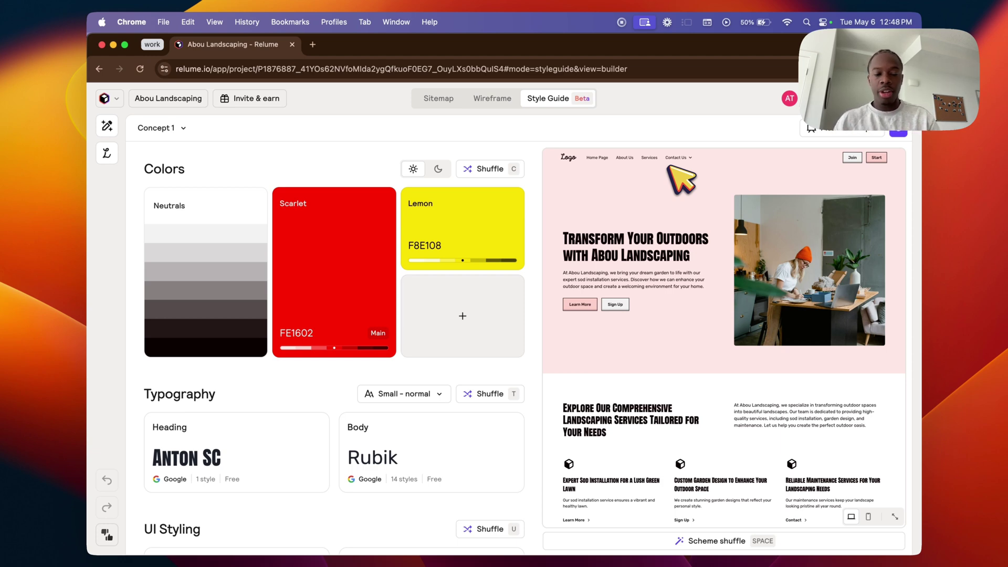
Step: Export the project to Webflow and clone the Relume style guide
{"action": "left_click", "coordinate": [840, 130]}
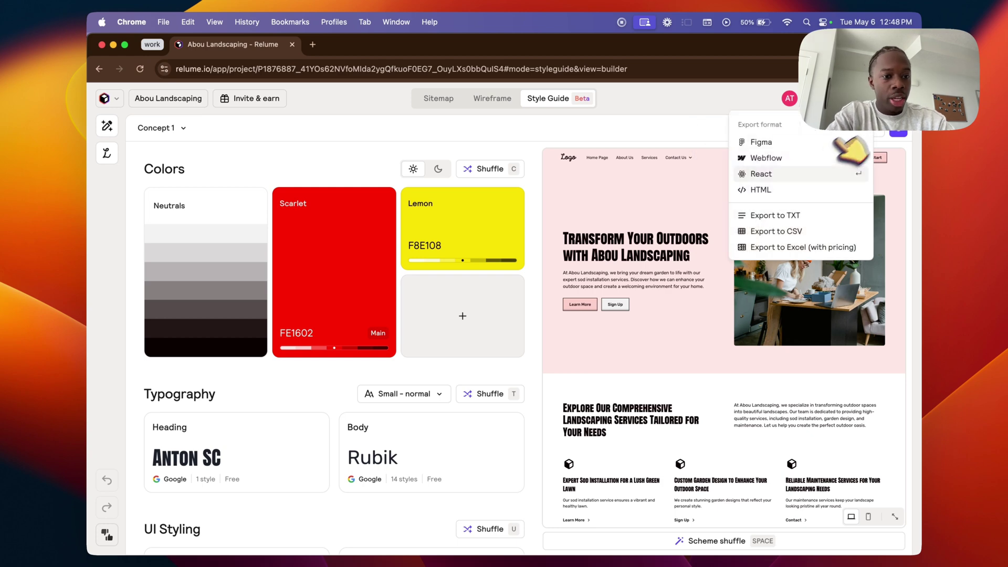
{"action": "left_click", "coordinate": [814, 155]}
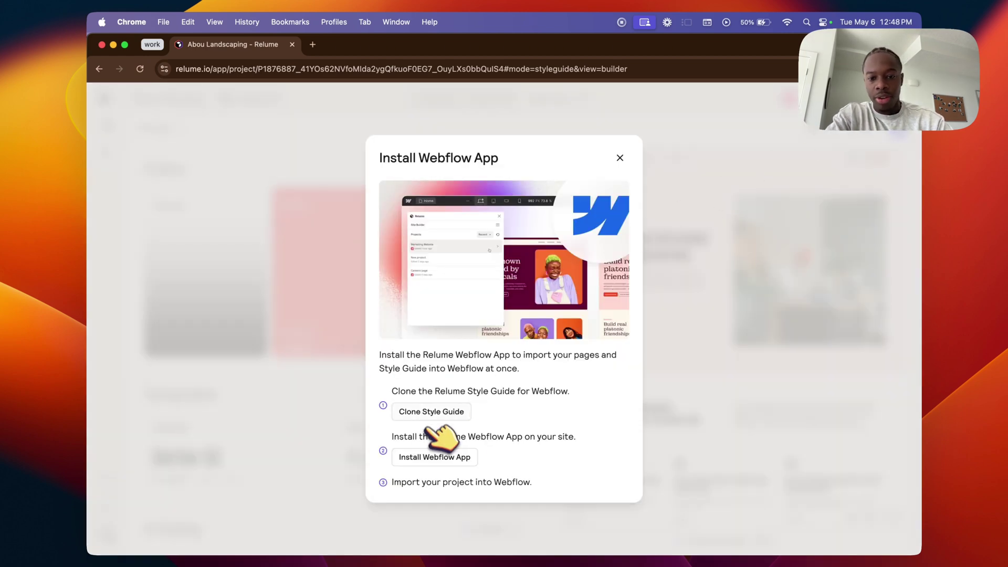
{"action": "left_click", "coordinate": [456, 412]}
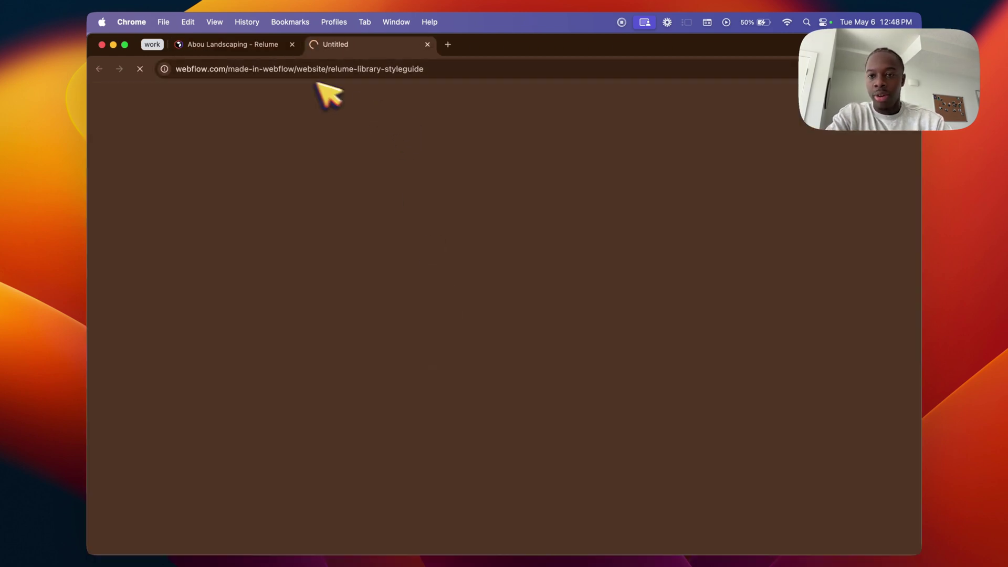
Step: Open the Relume Site Builder Import app page on Webflow and log in with Google to install it
{"action": "left_click", "coordinate": [274, 47]}
{"action": "left_click", "coordinate": [448, 459]}
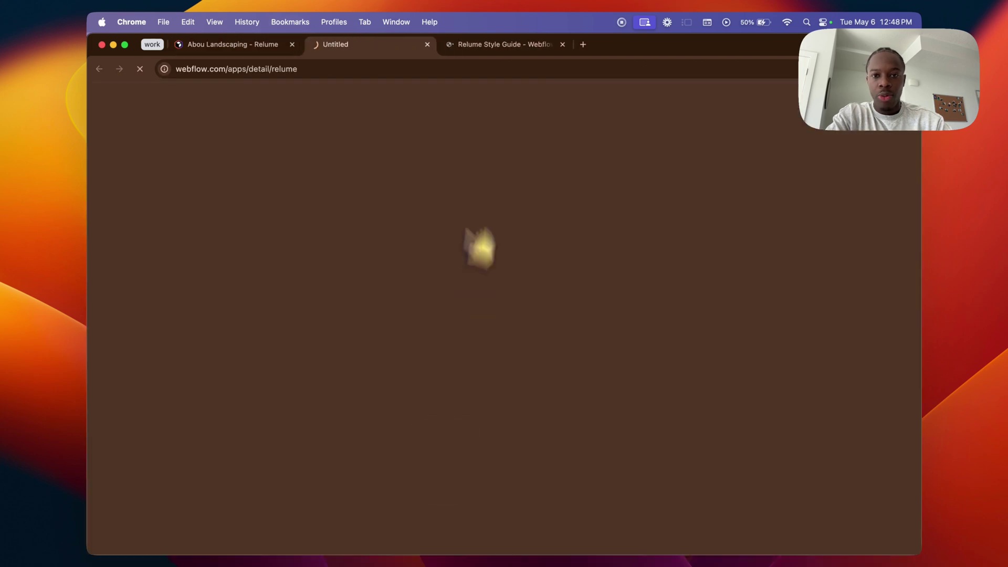
{"action": "left_click_drag", "start_coordinate": [404, 45], "coordinate": [522, 46]}
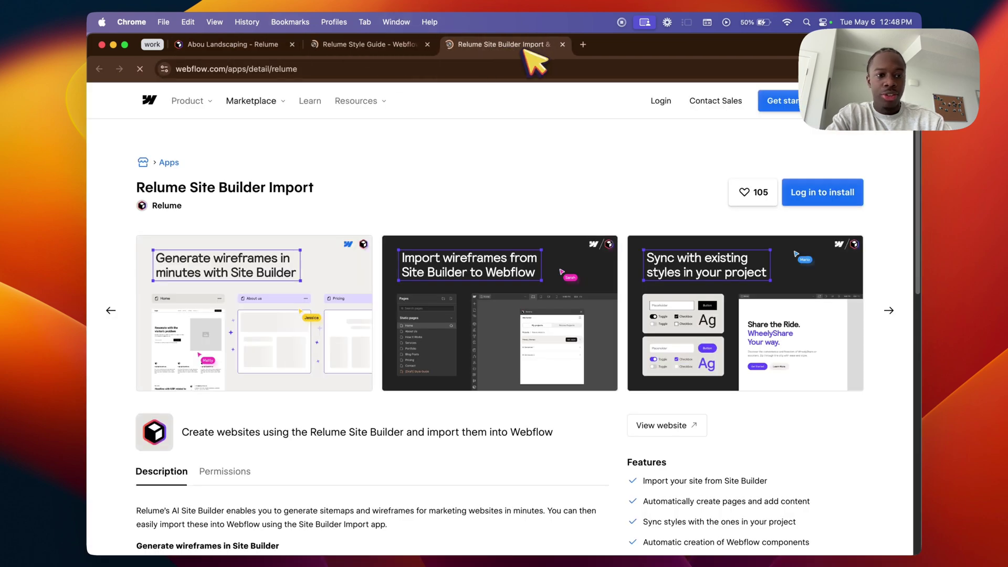
{"action": "left_click", "coordinate": [820, 190]}
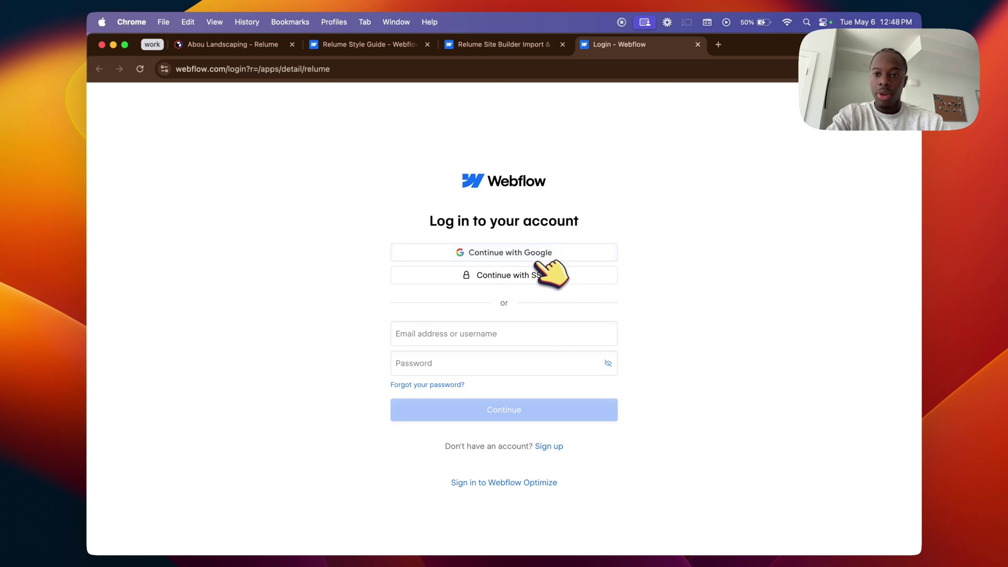
{"action": "left_click", "coordinate": [536, 258]}
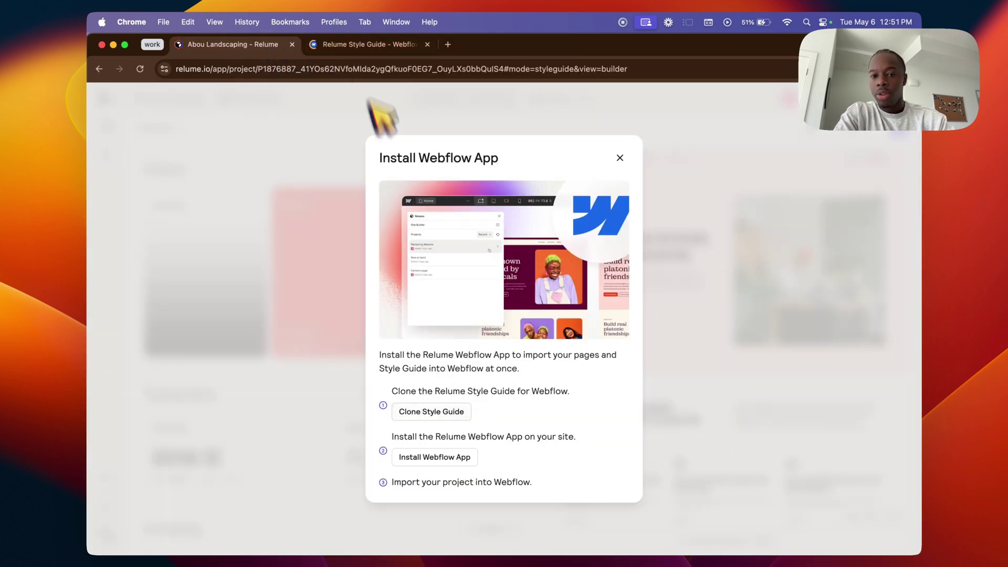
Step: Clone the Relume Style Guide in Webflow and create the site under its default name
{"action": "left_click", "coordinate": [452, 408]}
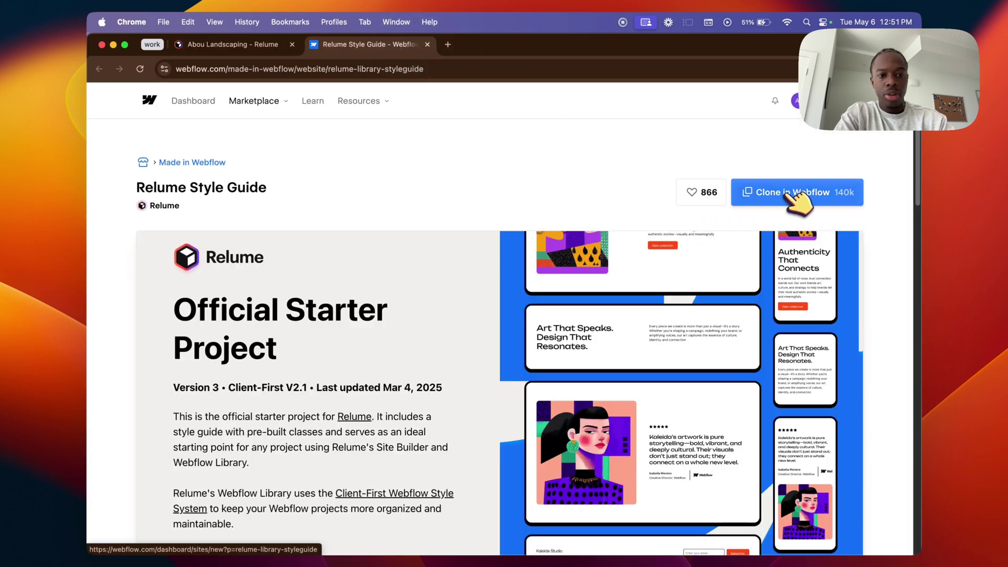
{"action": "left_click", "coordinate": [789, 193]}
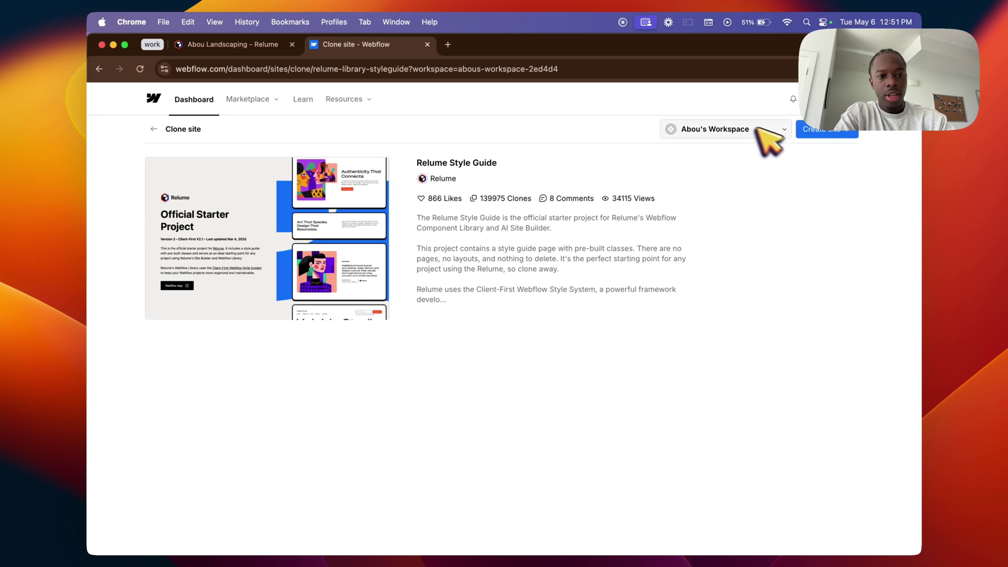
{"action": "left_click", "coordinate": [835, 131]}
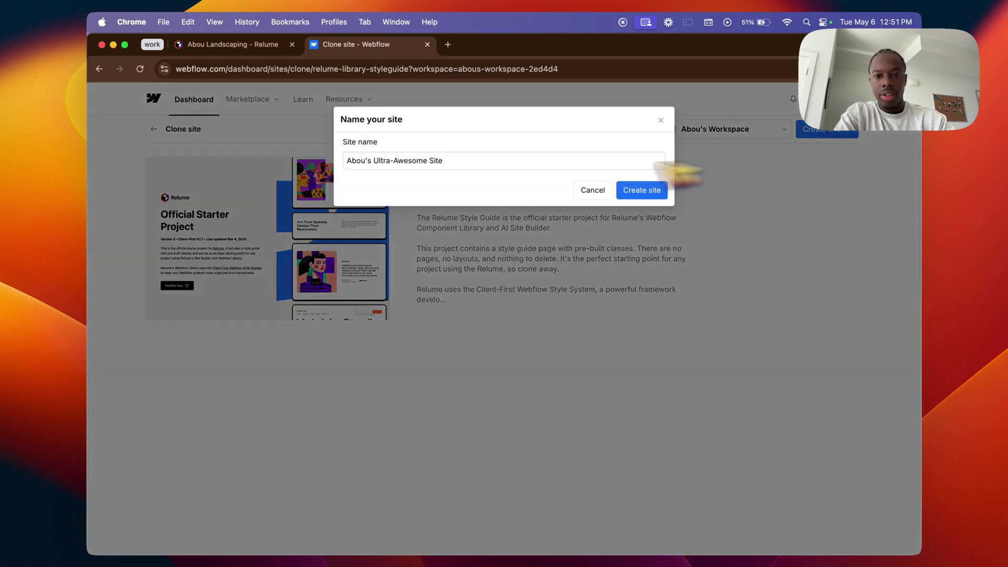
{"action": "left_click", "coordinate": [641, 189]}
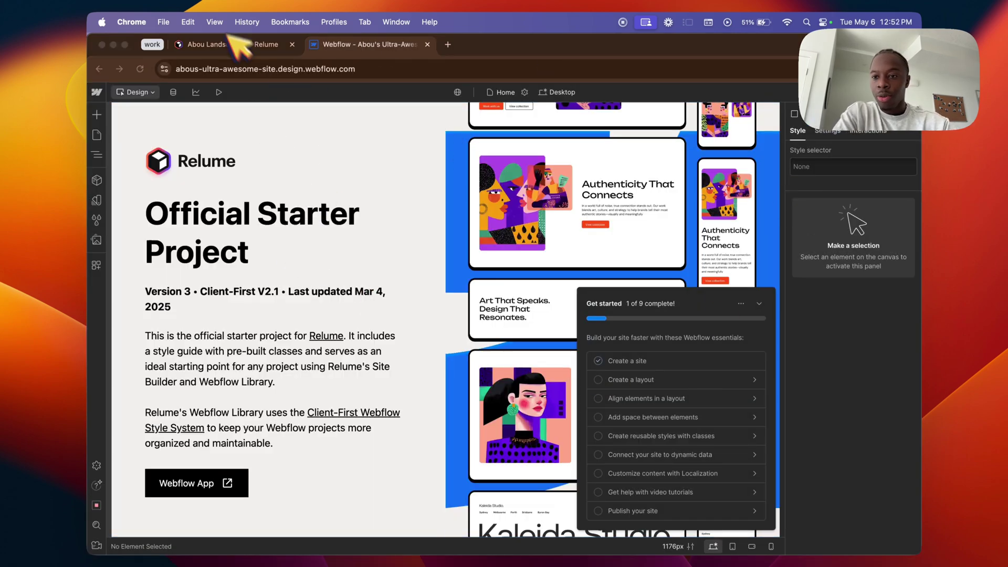
Step: Search the apps for 'relume', install Relume Site Builder Import, and log in to Relume
{"action": "left_click", "coordinate": [96, 265]}
{"action": "left_click", "coordinate": [174, 135]}
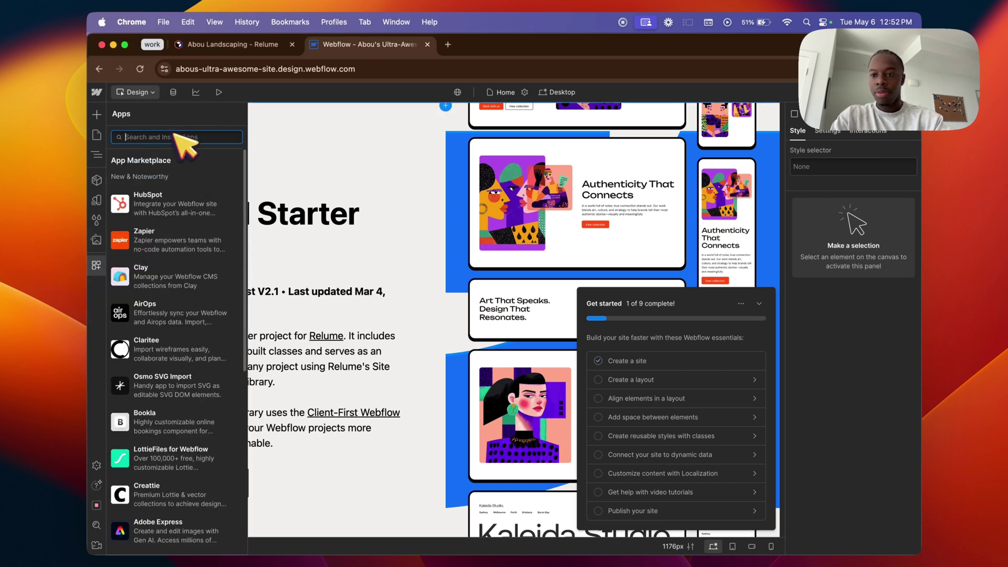
{"action": "type", "text": "relume"}
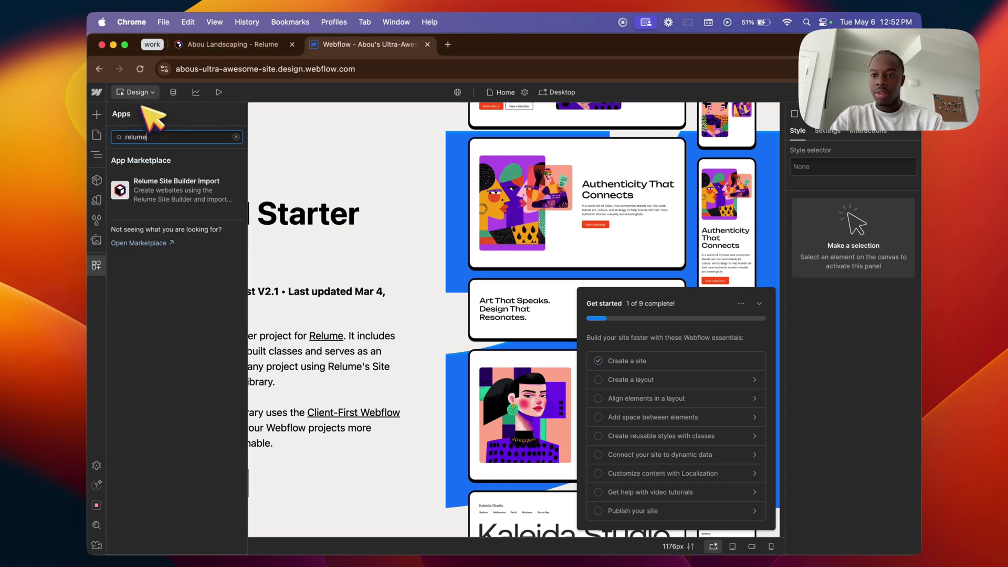
{"action": "left_click", "coordinate": [173, 190]}
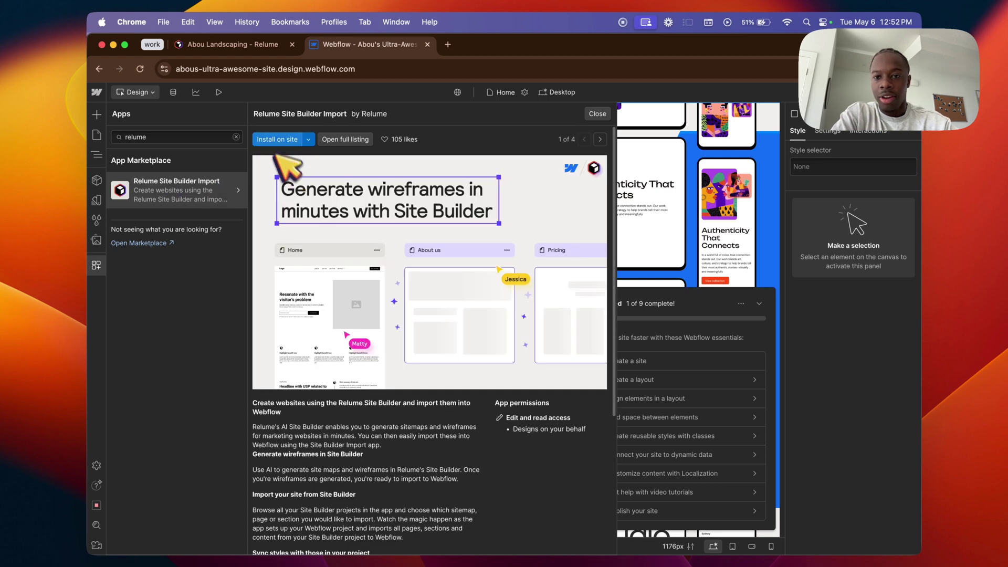
{"action": "left_click", "coordinate": [278, 139]}
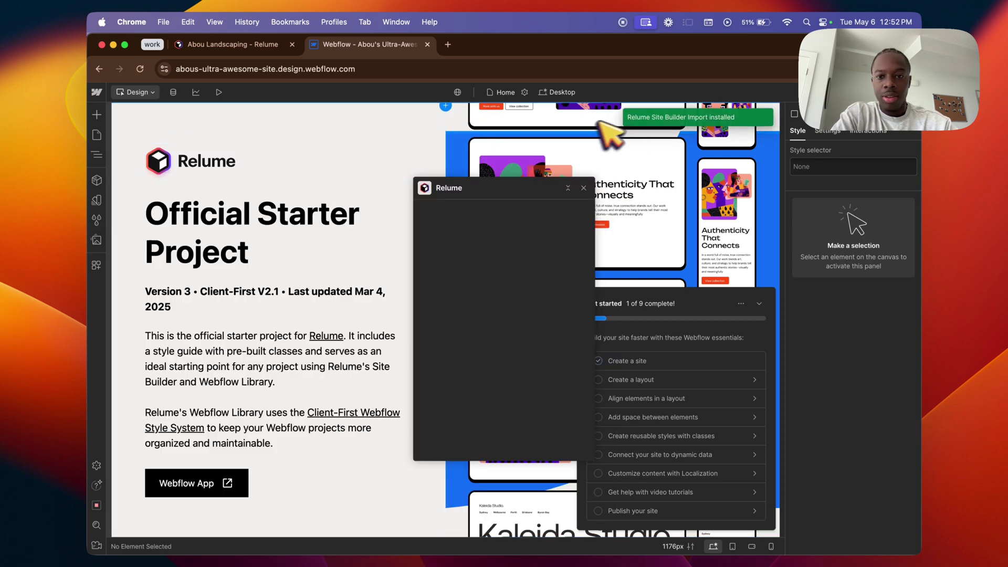
{"action": "left_click", "coordinate": [512, 350]}
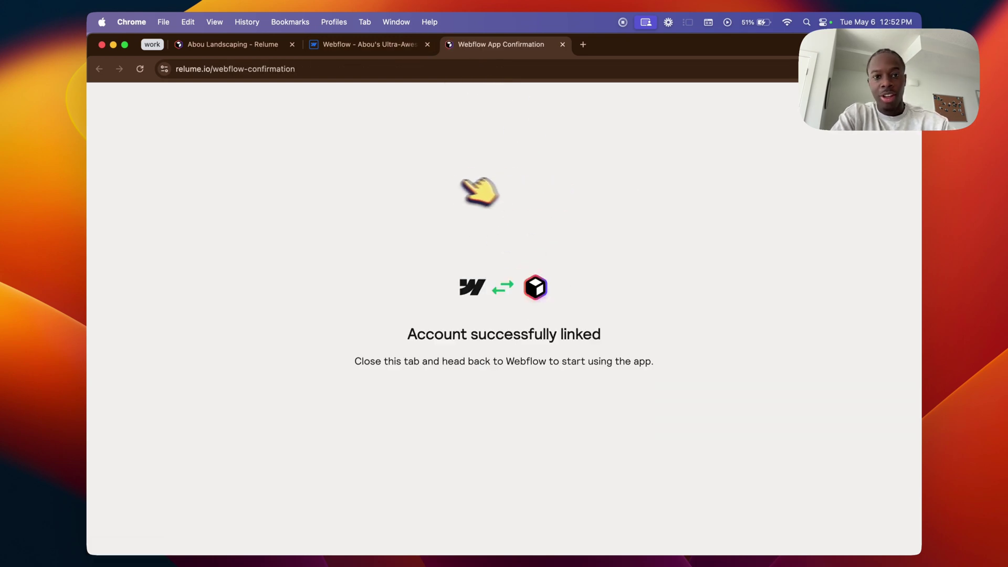
Step: Pick the Abou Landscaping project with the Concept 1 style guide and continue to page import
{"action": "left_click", "coordinate": [369, 45]}
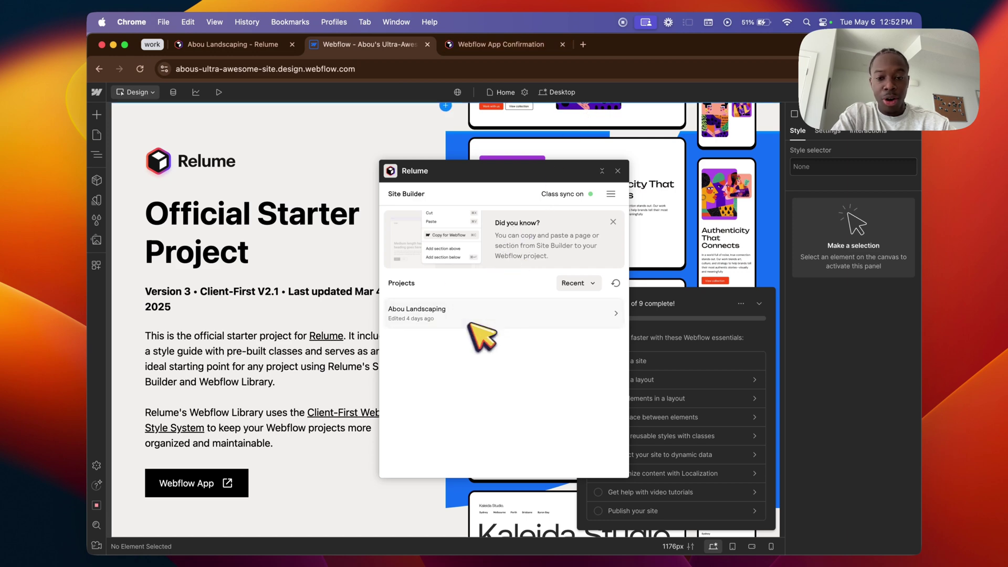
{"action": "left_click", "coordinate": [497, 314]}
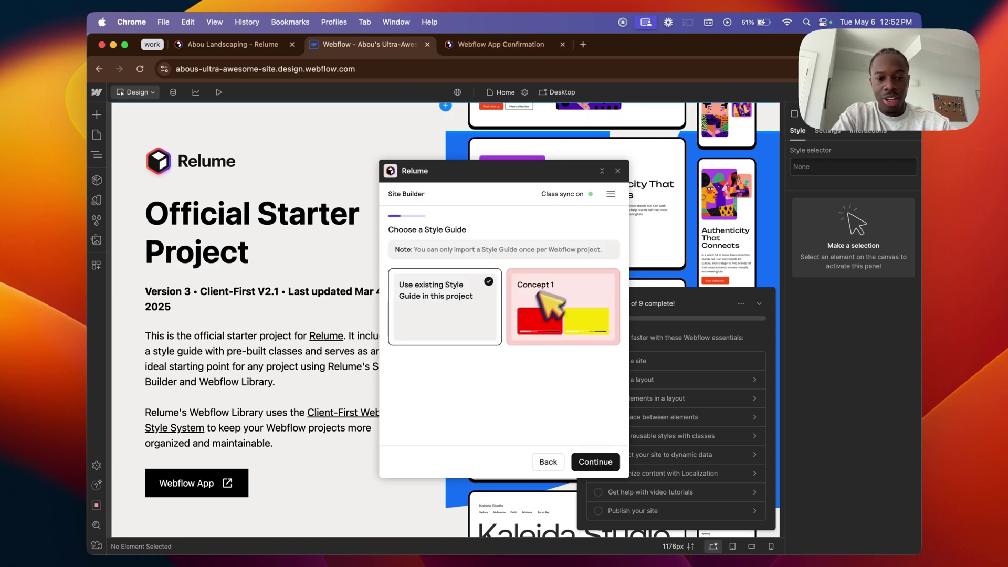
{"action": "left_click", "coordinate": [564, 320]}
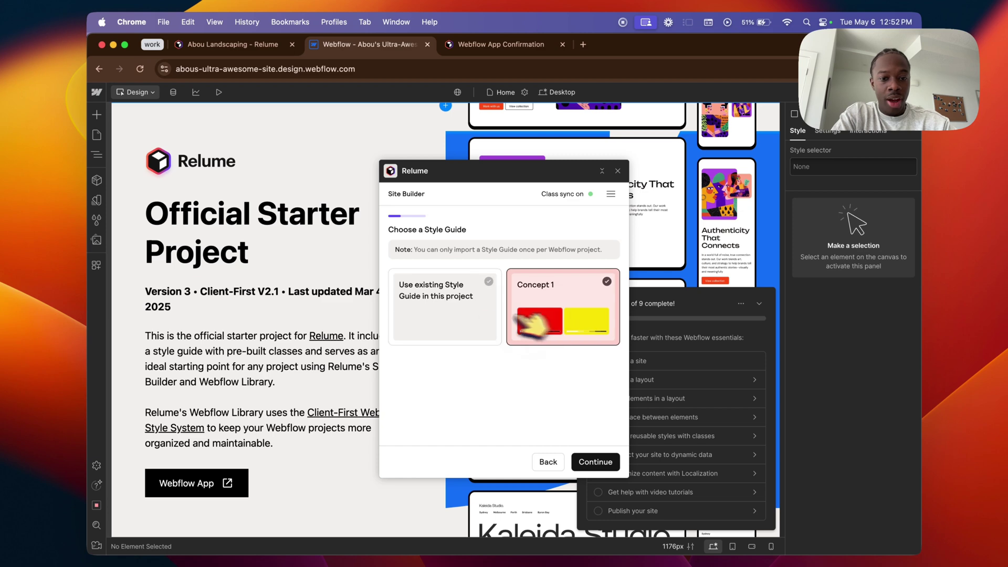
{"action": "left_click", "coordinate": [277, 51]}
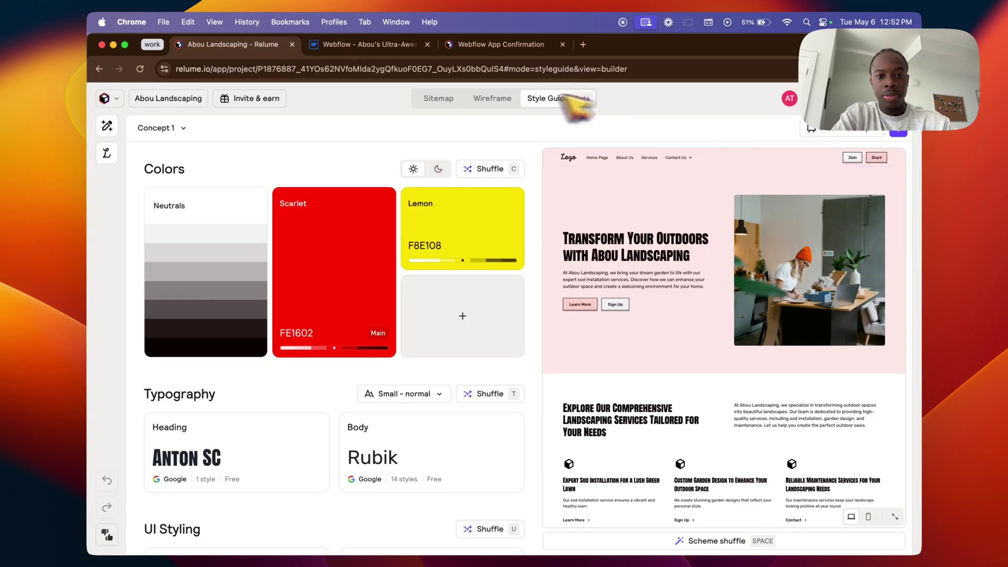
{"action": "left_click", "coordinate": [486, 44]}
{"action": "left_click", "coordinate": [287, 45]}
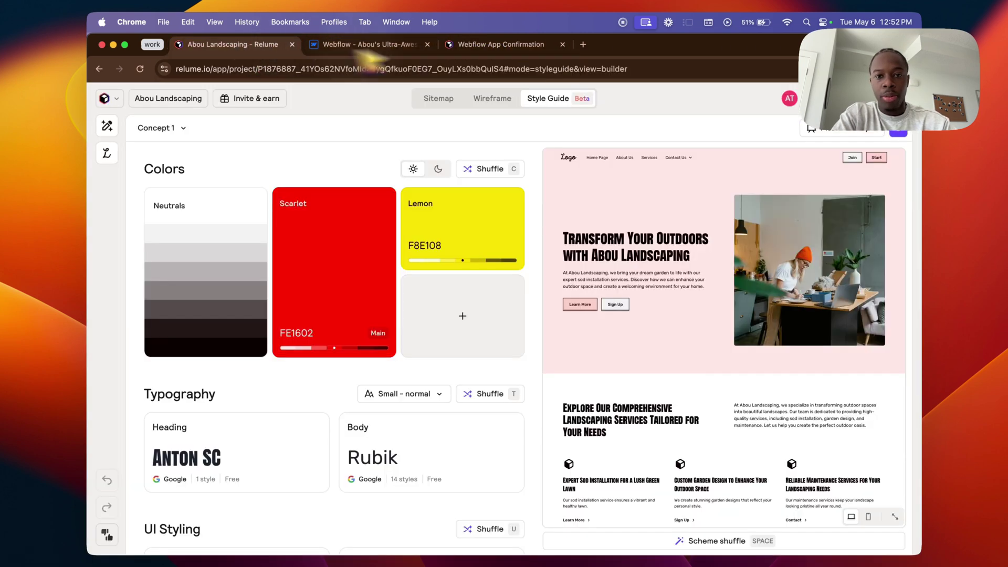
{"action": "left_click", "coordinate": [482, 47]}
{"action": "left_click", "coordinate": [401, 46]}
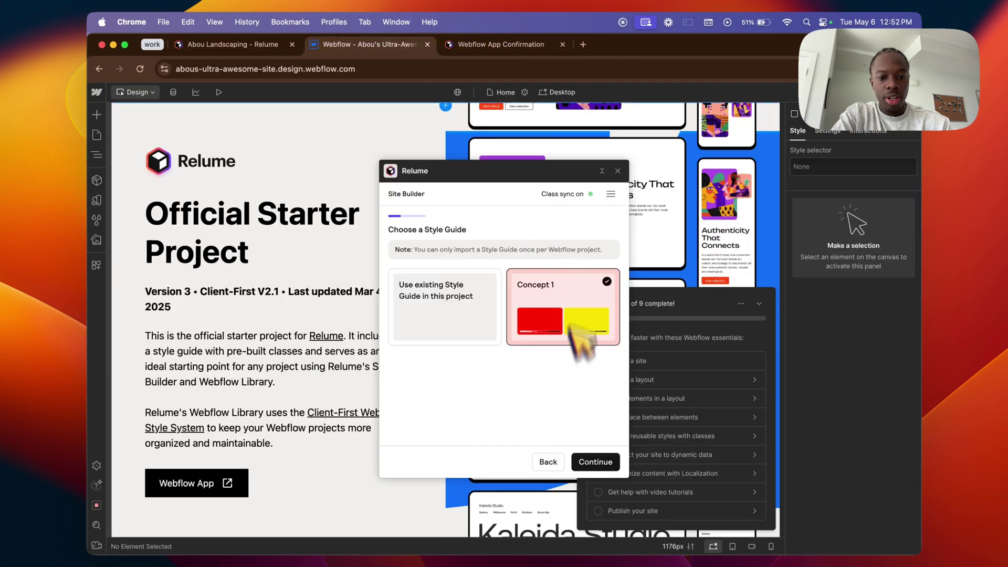
{"action": "left_click", "coordinate": [595, 462]}
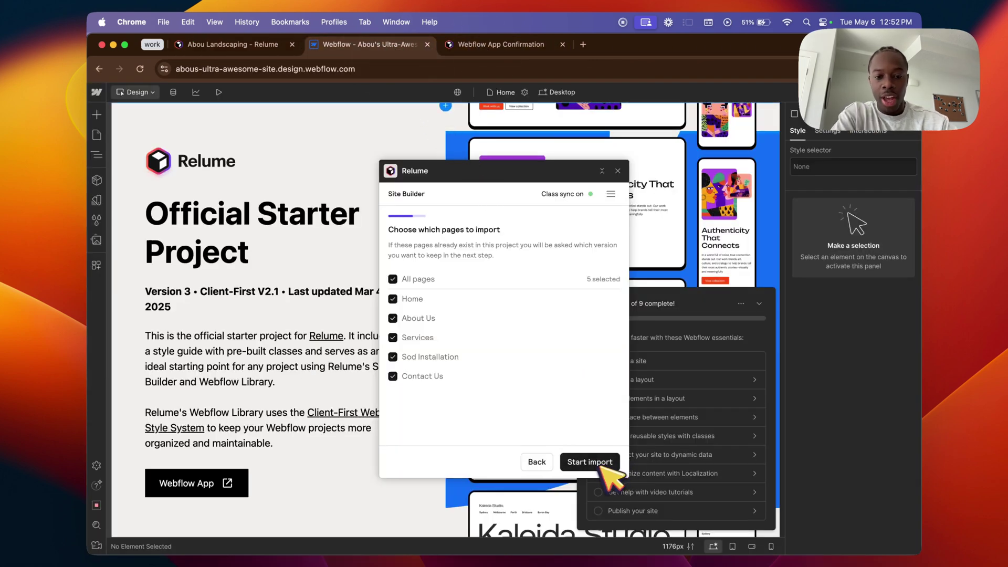
Step: Start importing all five Abou Landscaping pages and wait for the Home hero to load
{"action": "left_click", "coordinate": [599, 462]}
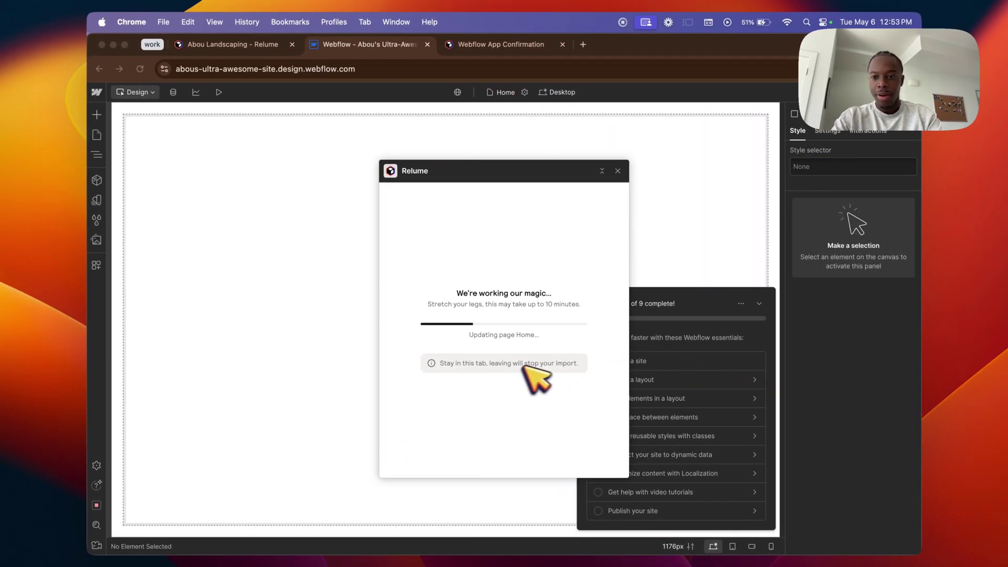
{"action": "left_click", "coordinate": [297, 238]}
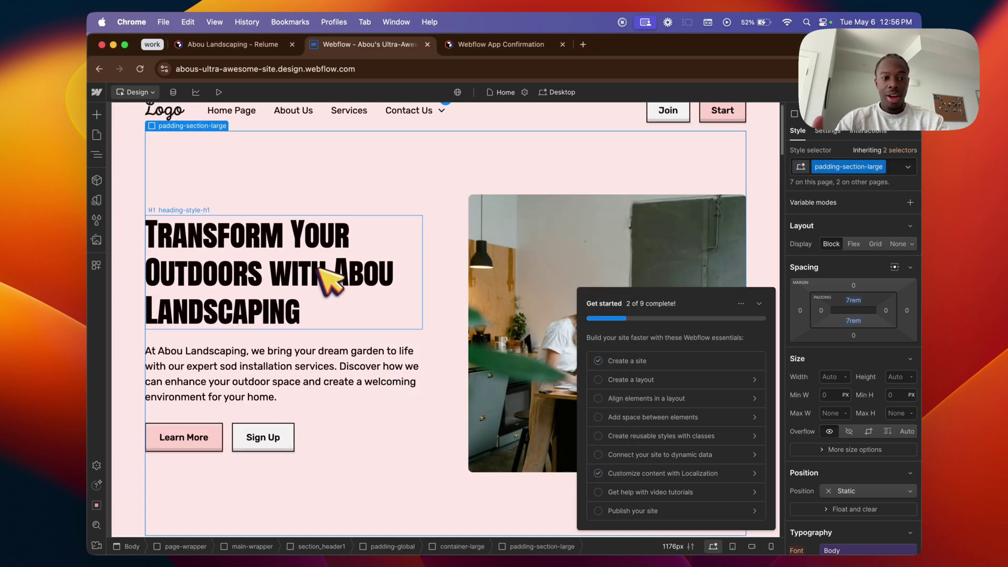
Step: Edit the H1 'Transform Your Outdoors with … Landscaping', swapping in the new company name
{"action": "scroll", "coordinate": [336, 277], "scroll_direction": "down", "scroll_amount": 20}
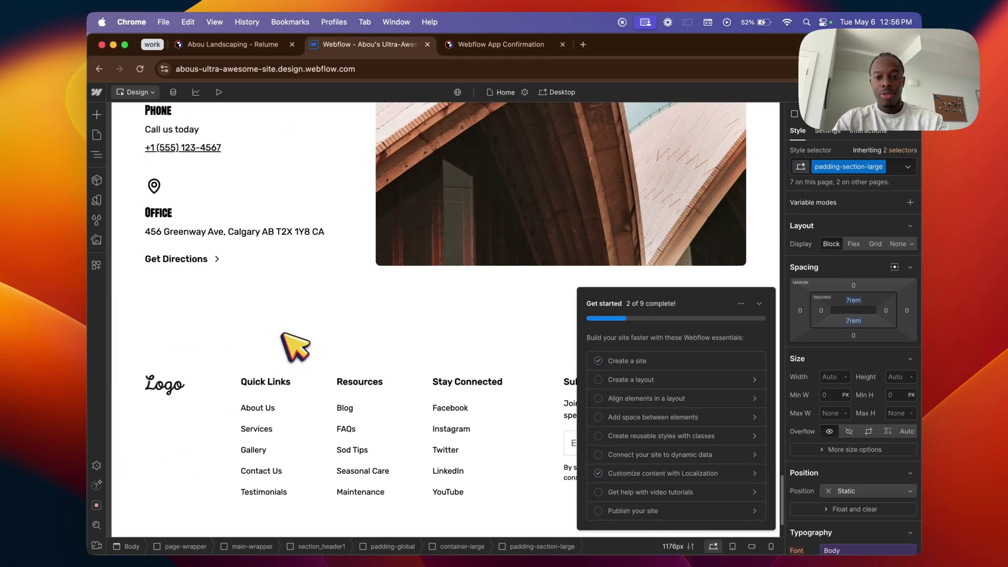
{"action": "scroll", "coordinate": [293, 350], "scroll_direction": "up", "scroll_amount": 15}
{"action": "scroll", "coordinate": [296, 347], "scroll_direction": "up", "scroll_amount": 5}
{"action": "left_click", "coordinate": [294, 295]}
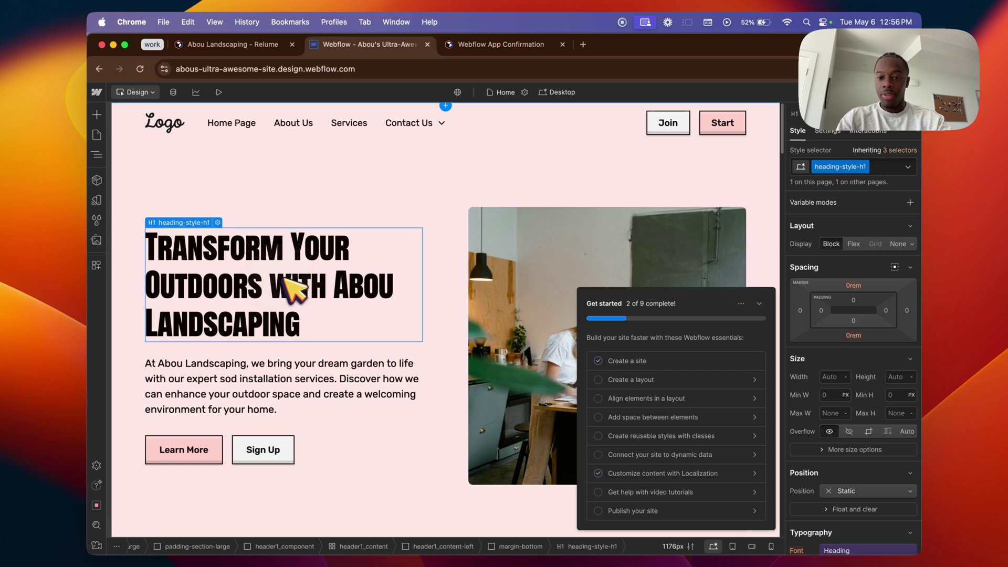
{"action": "double_click", "coordinate": [318, 296]}
{"action": "left_click", "coordinate": [274, 287]}
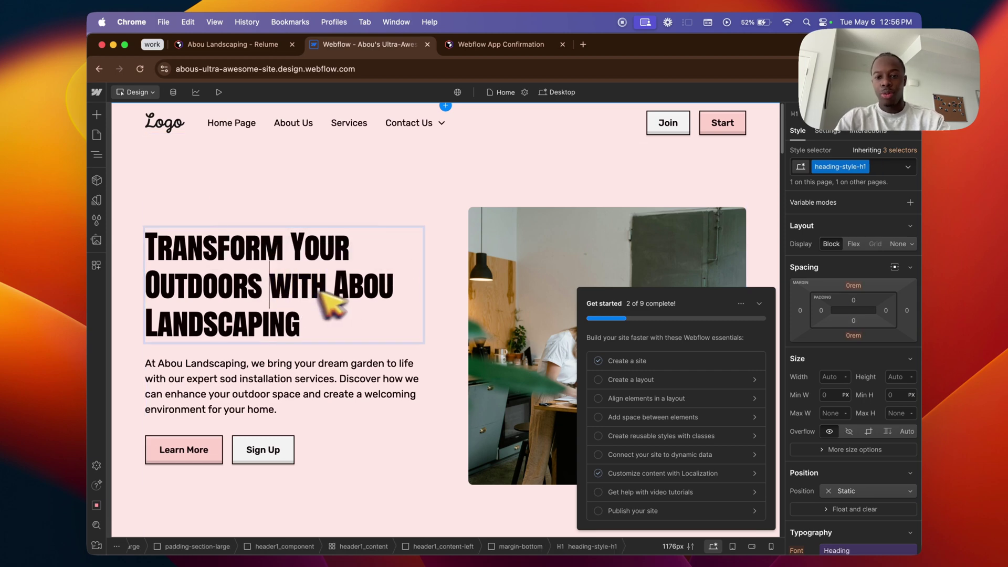
{"action": "double_click", "coordinate": [361, 292]}
{"action": "type", "text": "Lucas"}
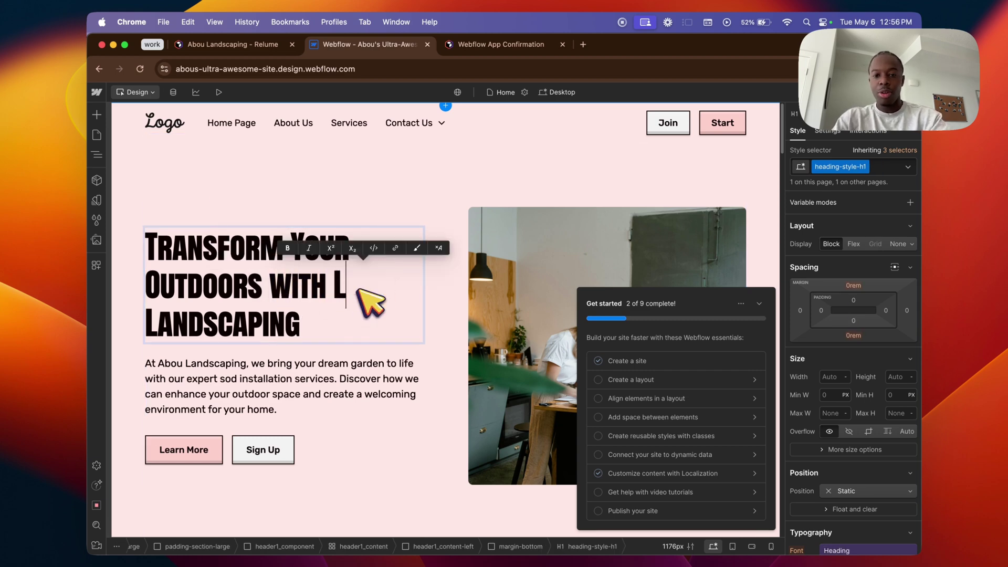
{"action": "left_click", "coordinate": [445, 195]}
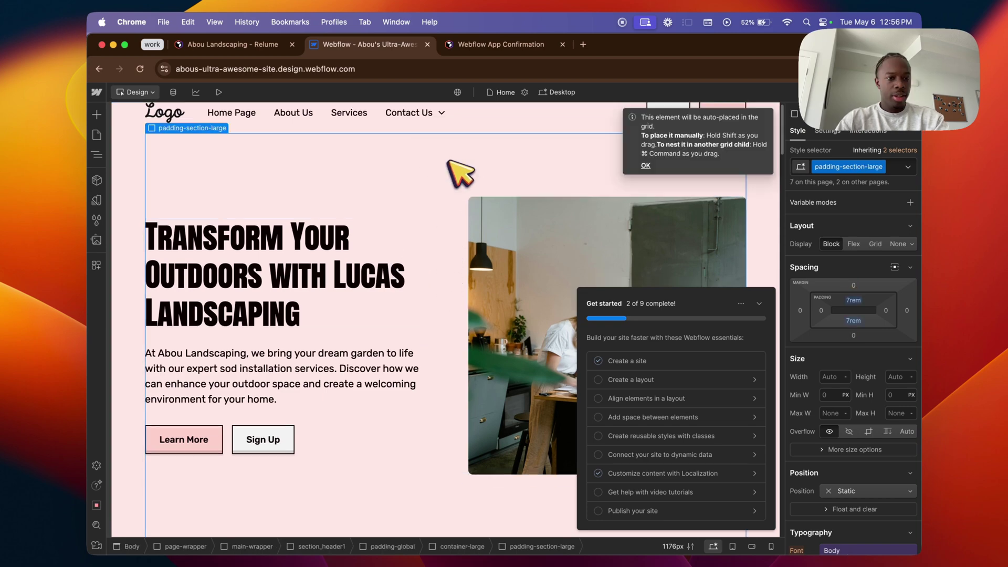
{"action": "scroll", "coordinate": [504, 294], "scroll_direction": "down", "scroll_amount": 20}
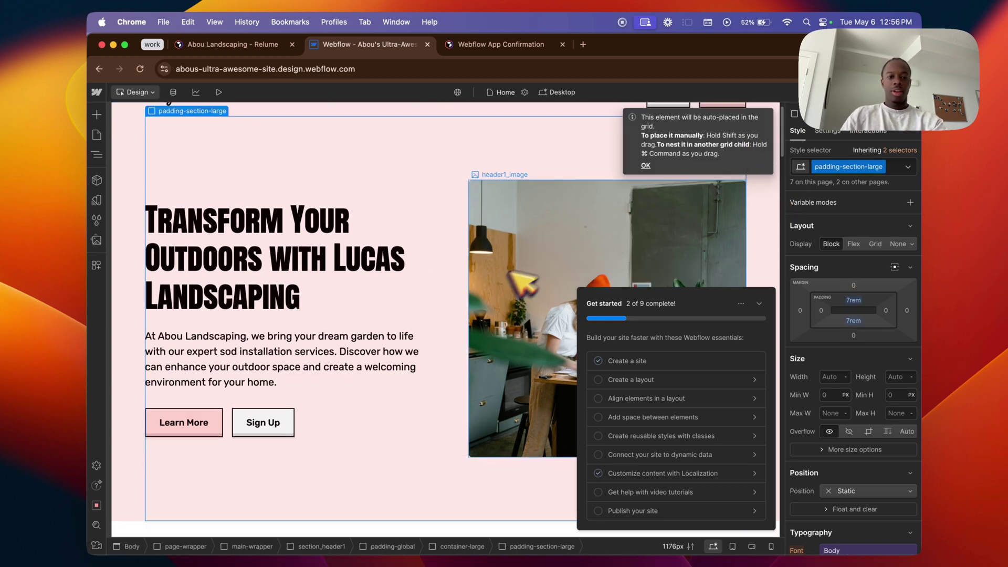
{"action": "scroll", "coordinate": [501, 297], "scroll_direction": "down", "scroll_amount": 5}
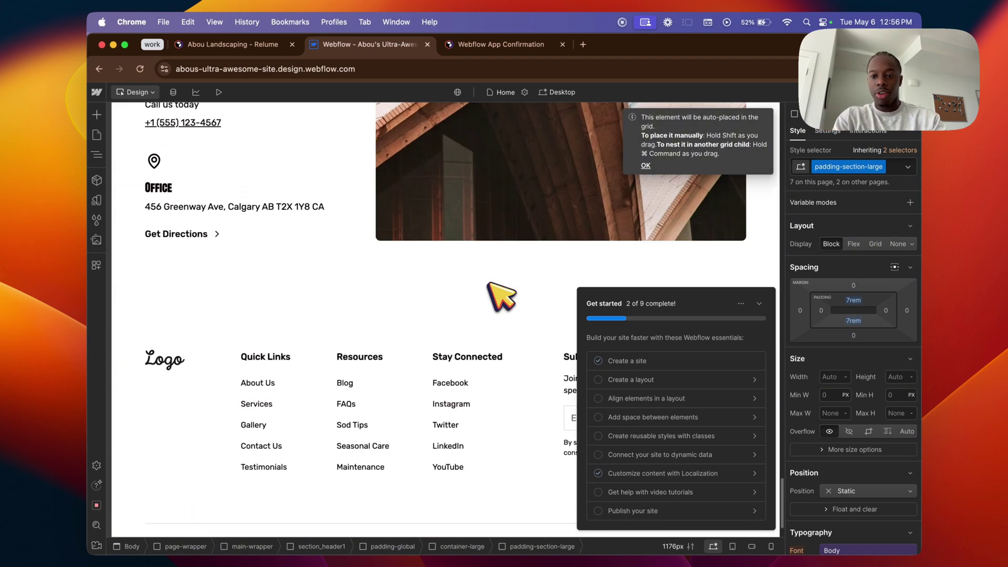
{"action": "scroll", "coordinate": [501, 296], "scroll_direction": "up", "scroll_amount": 15}
{"action": "scroll", "coordinate": [501, 297], "scroll_direction": "up", "scroll_amount": 3}
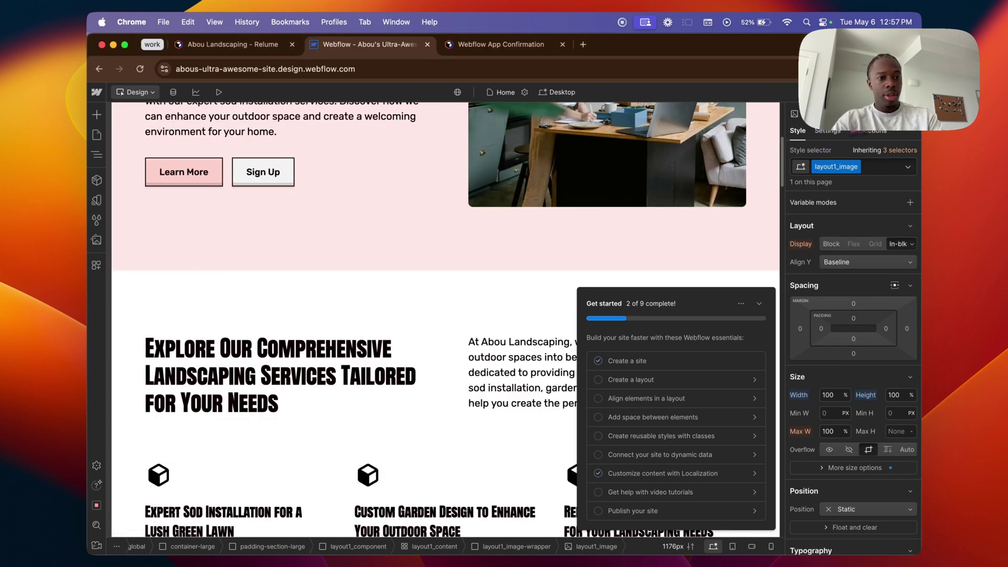
{"action": "left_click", "coordinate": [887, 91]}
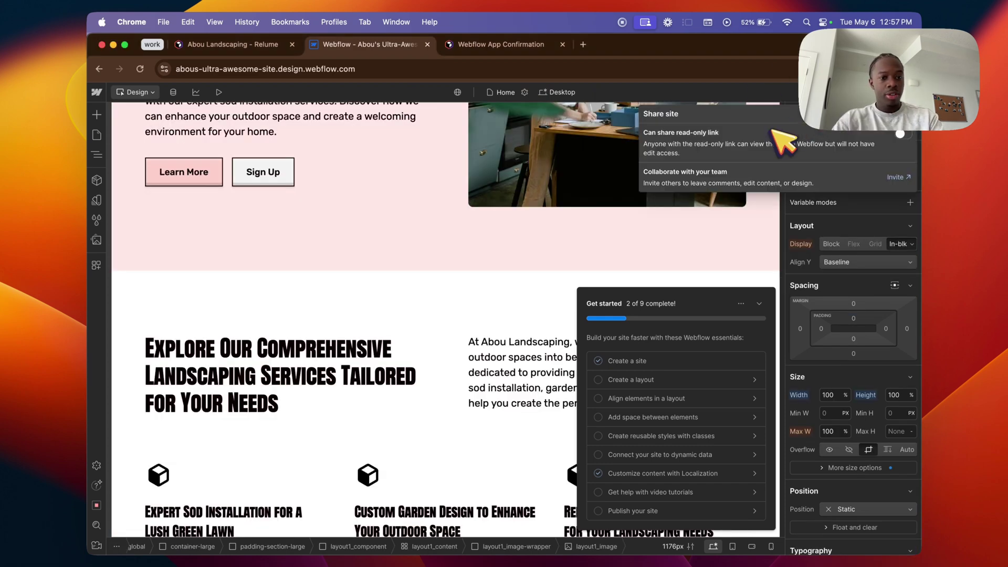
{"action": "left_click", "coordinate": [904, 135]}
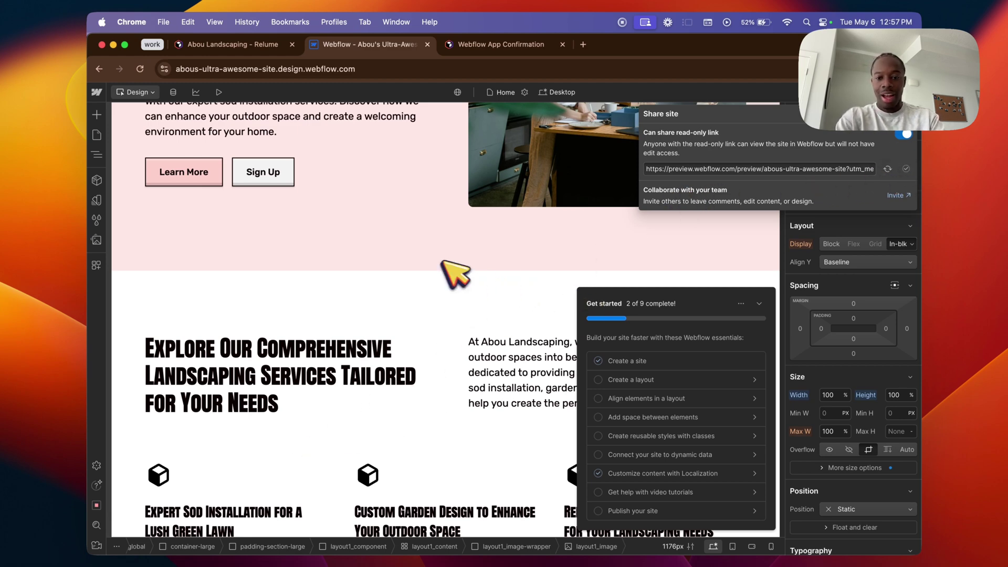
{"action": "left_click", "coordinate": [582, 44]}
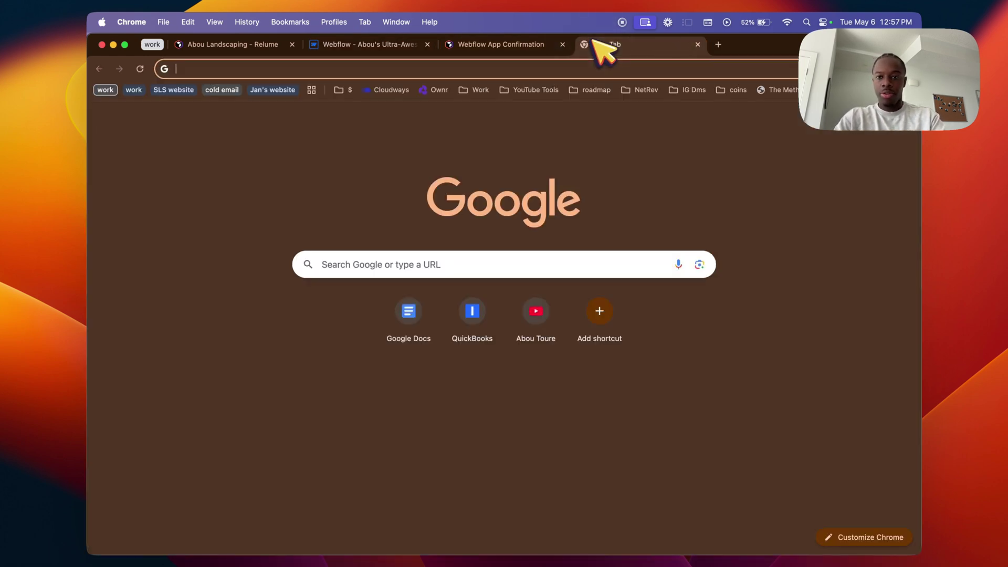
{"action": "key", "text": "super+v"}
{"action": "key", "text": "Return"}
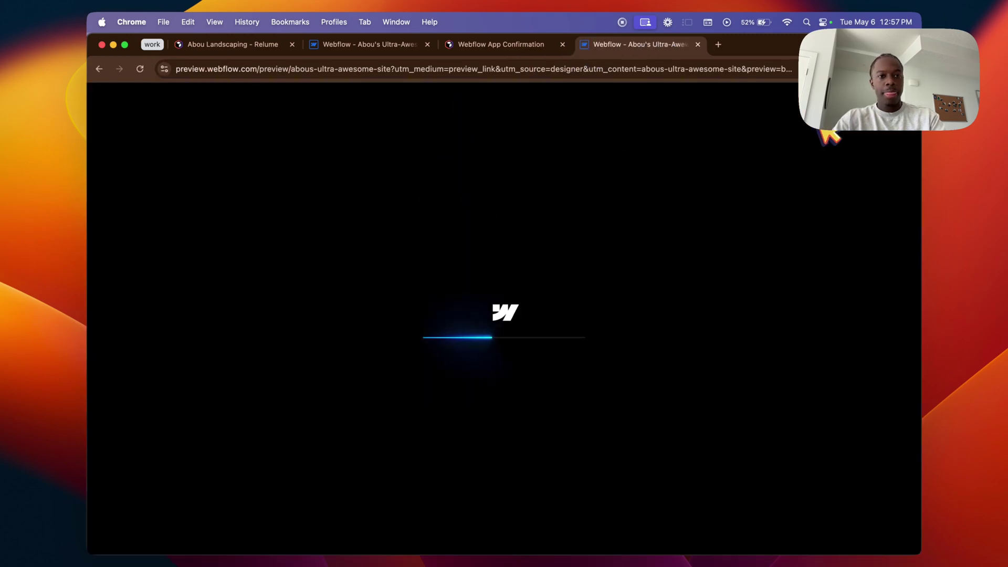
{"action": "scroll", "coordinate": [517, 302], "scroll_direction": "down", "scroll_amount": 6}
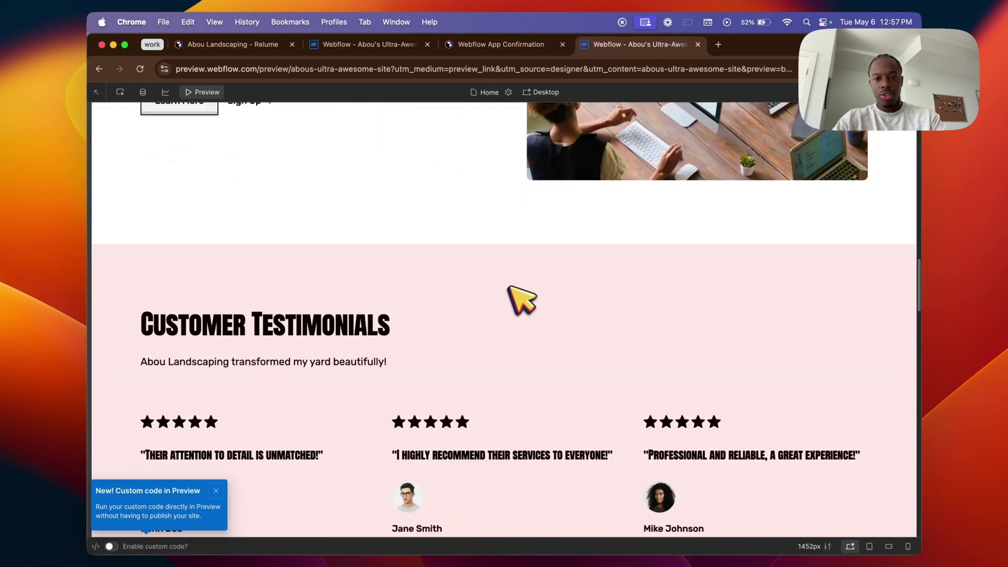
{"action": "scroll", "coordinate": [522, 300], "scroll_direction": "down", "scroll_amount": 10}
{"action": "scroll", "coordinate": [521, 300], "scroll_direction": "up", "scroll_amount": 20}
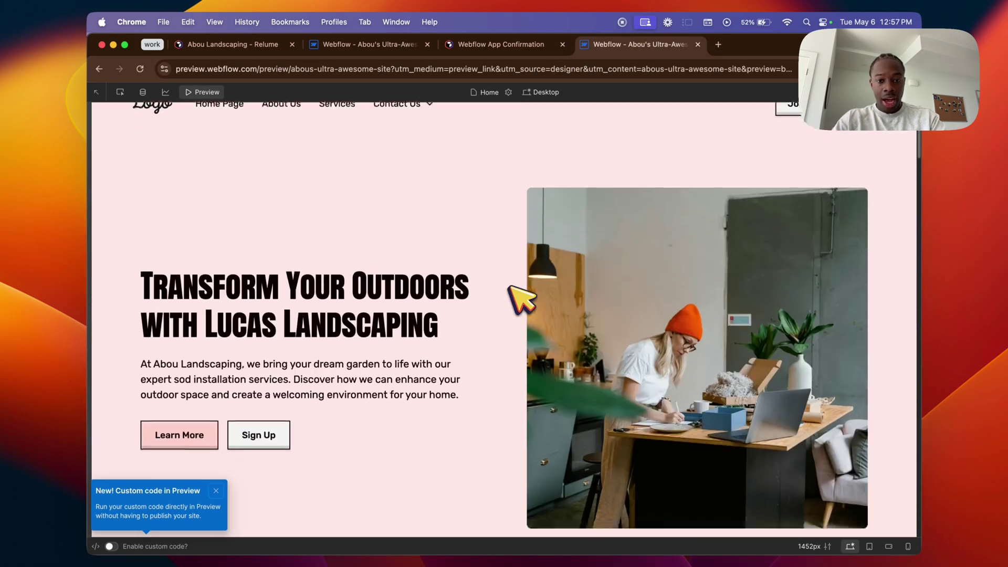
{"action": "scroll", "coordinate": [519, 294], "scroll_direction": "down", "scroll_amount": 8}
{"action": "scroll", "coordinate": [522, 292], "scroll_direction": "up", "scroll_amount": 7}
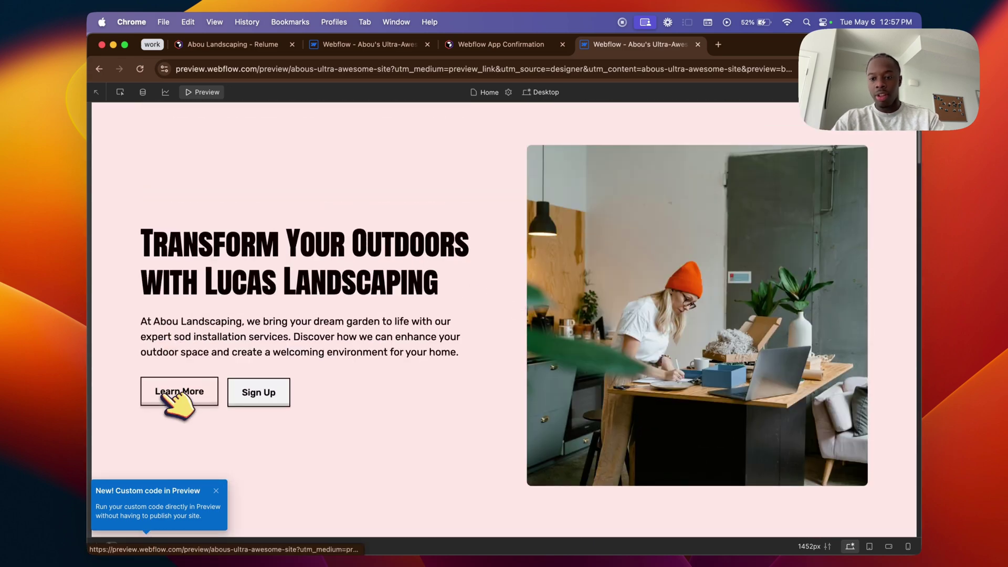
{"action": "left_click", "coordinate": [698, 45]}
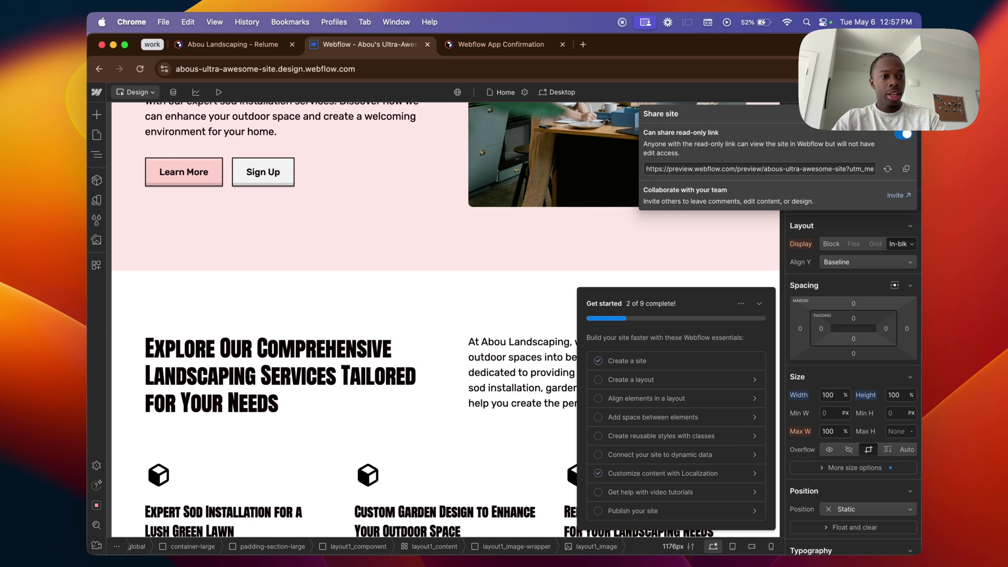
Step: Open the Publish options, view the custom-domain Site Plans page, then close that tab
{"action": "left_click", "coordinate": [899, 92]}
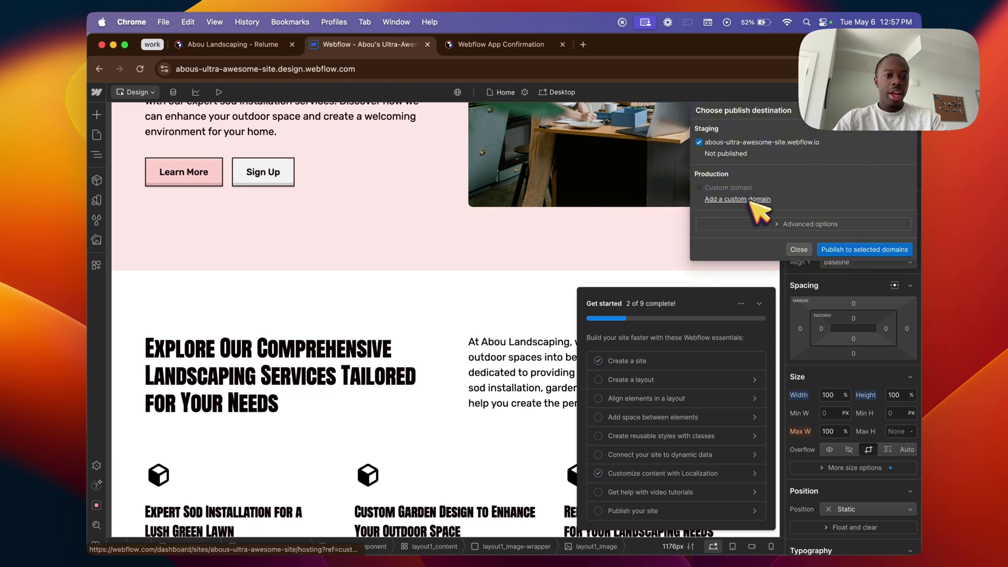
{"action": "left_click", "coordinate": [756, 199]}
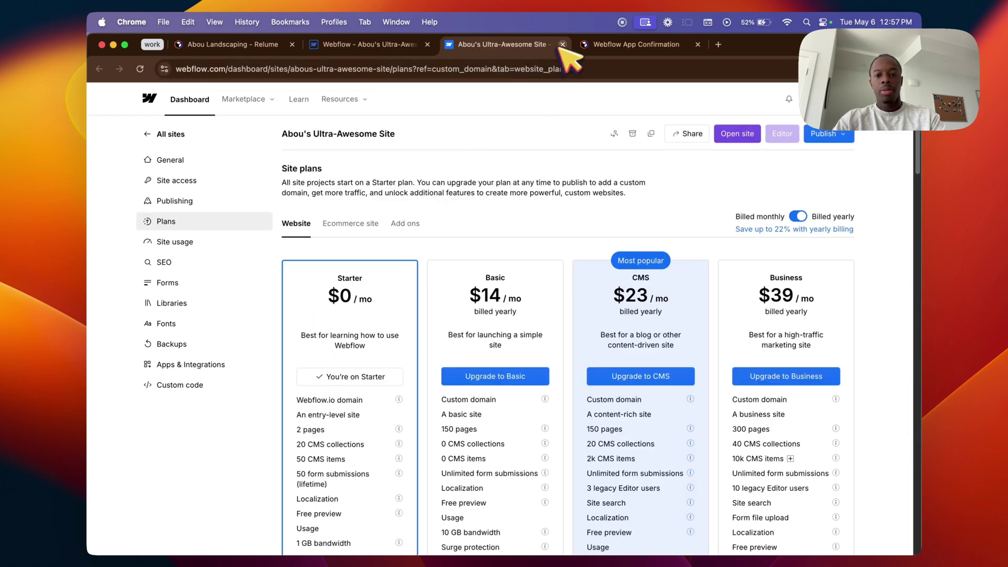
{"action": "left_click", "coordinate": [562, 45]}
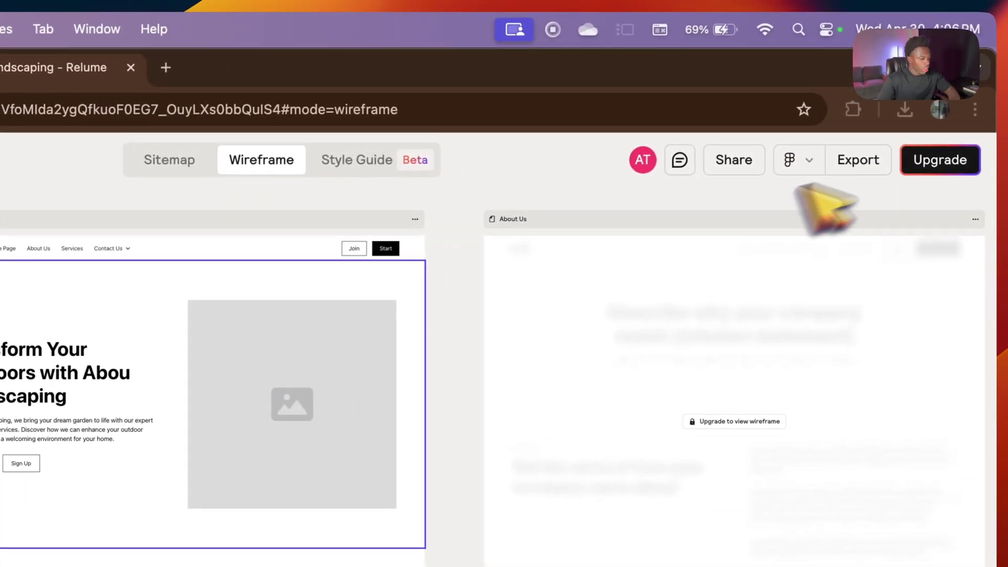
Step: Export the wireframe in Figma format and open the Relume Figma plugin's community page
{"action": "left_click", "coordinate": [806, 160]}
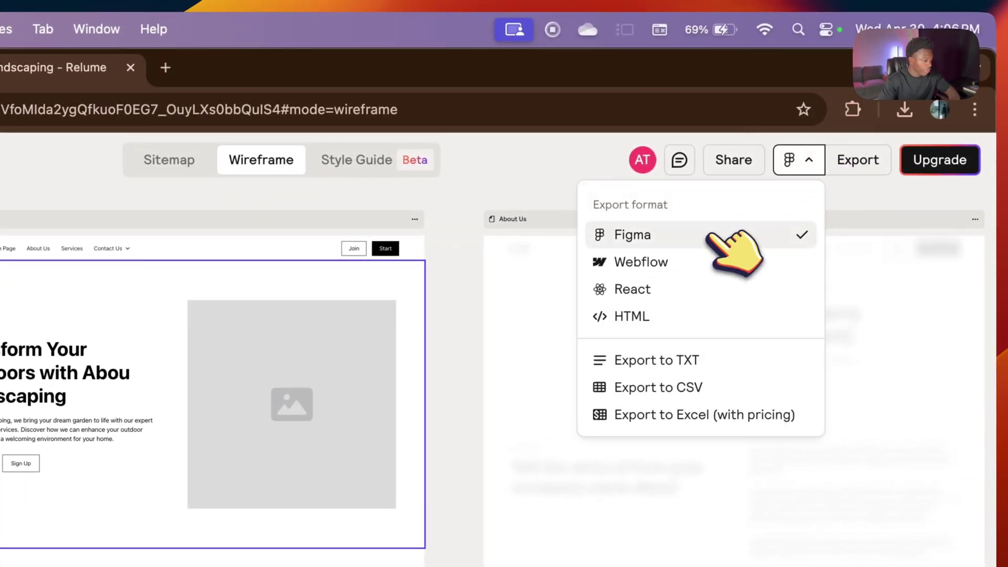
{"action": "left_click", "coordinate": [714, 234]}
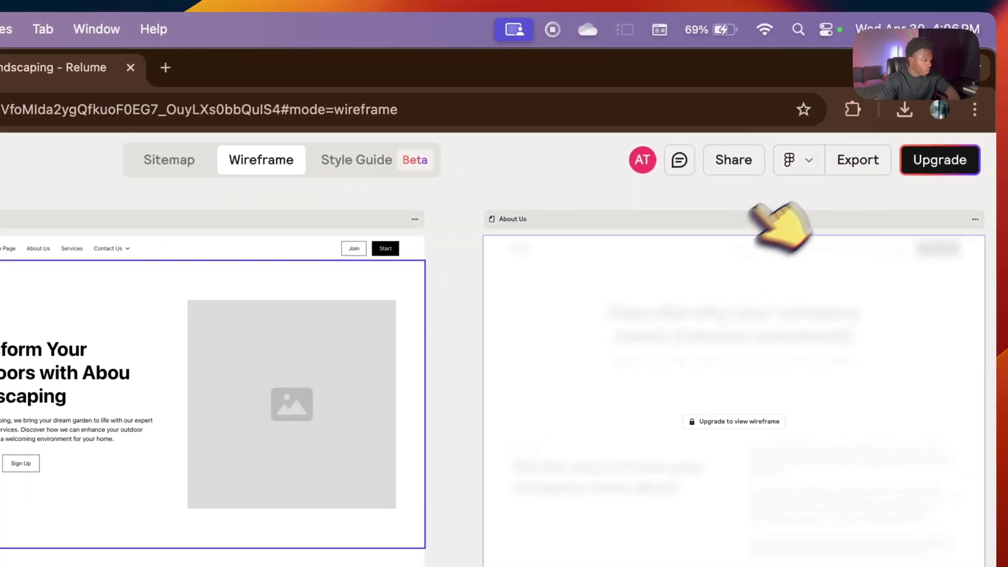
{"action": "left_click", "coordinate": [854, 164]}
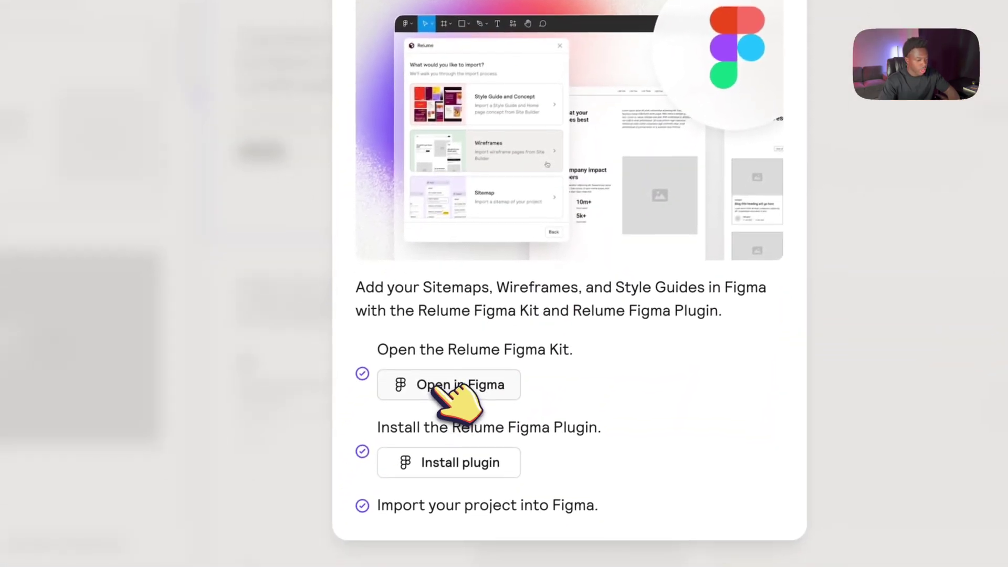
{"action": "left_click", "coordinate": [432, 388]}
{"action": "left_click", "coordinate": [382, 28]}
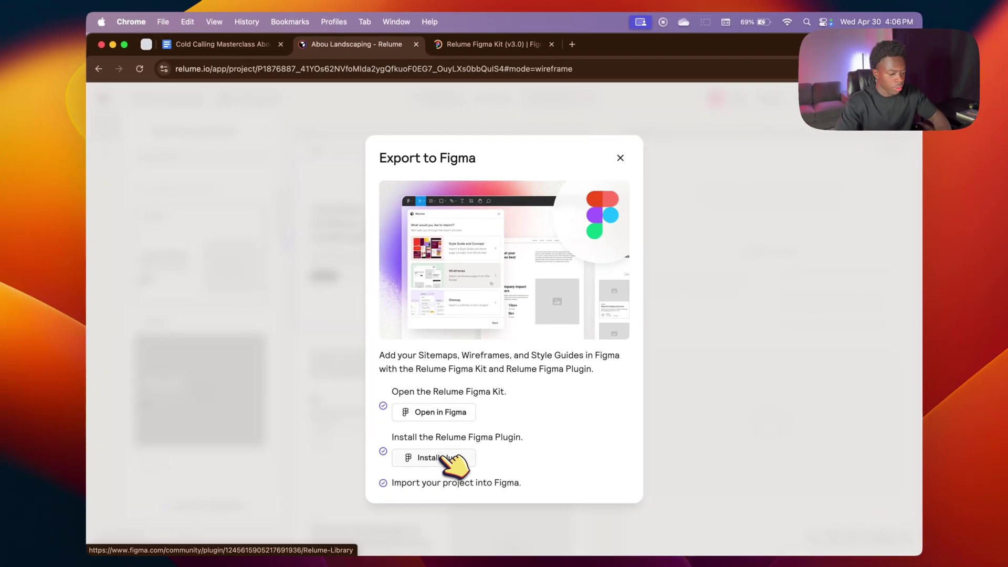
{"action": "left_click", "coordinate": [441, 457]}
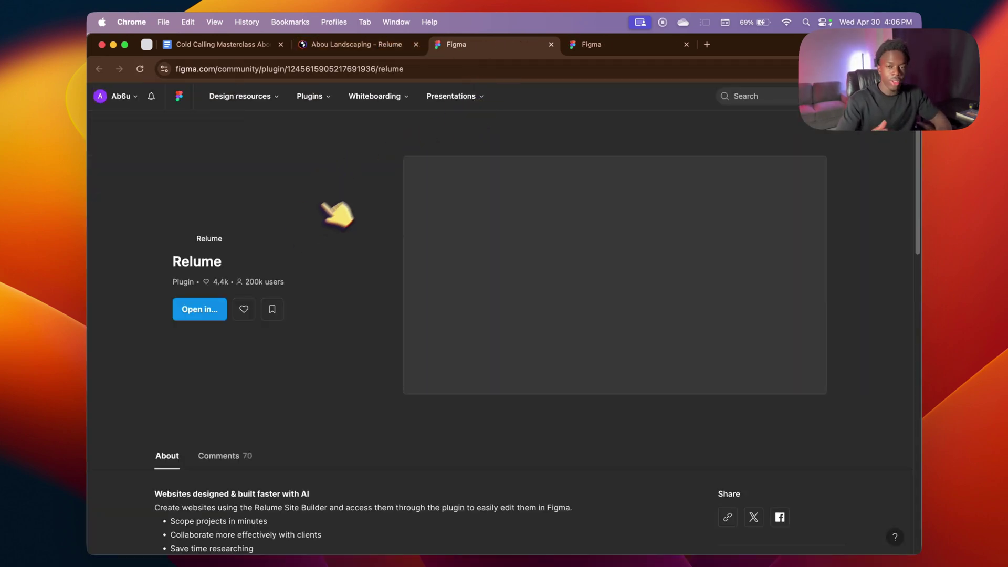
Step: Open the Relume plugin in an Untitled Figma file, then close that file
{"action": "left_click", "coordinate": [195, 333]}
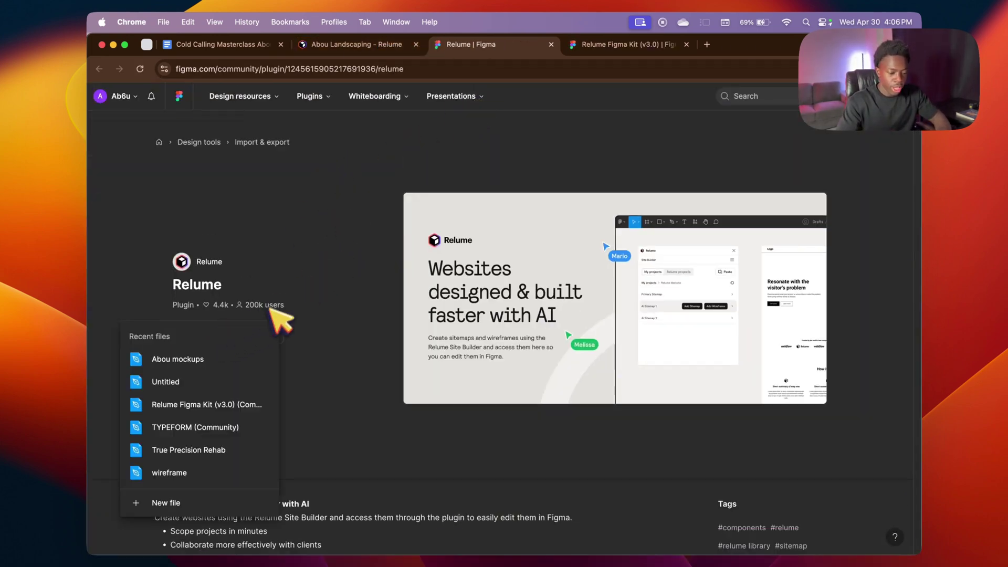
{"action": "left_click", "coordinate": [225, 382]}
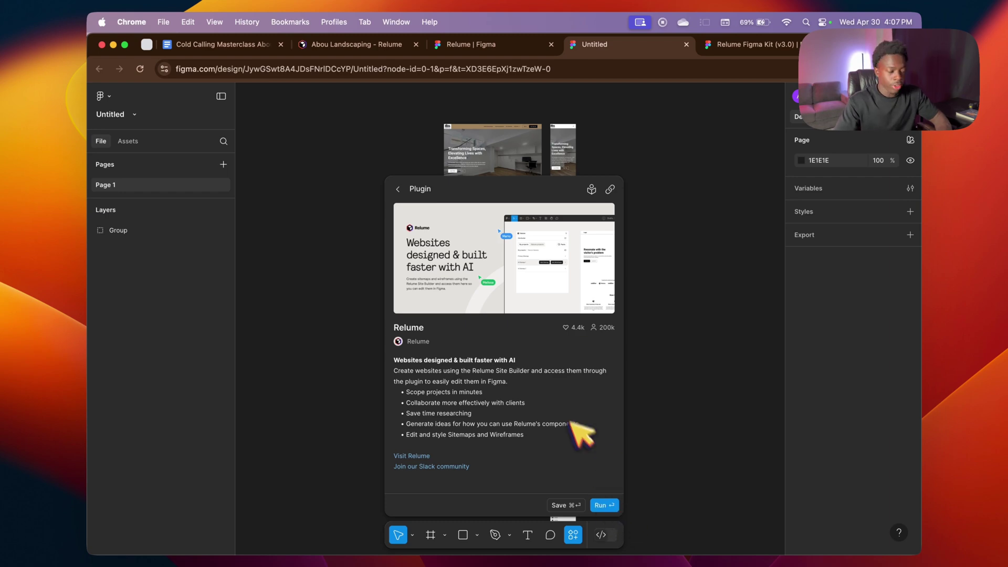
{"action": "left_click", "coordinate": [687, 44]}
Step: Duplicate the Relume Figma Kit (v3.0) into drafts and return to the Abou Landscaping export dialog
{"action": "left_click", "coordinate": [651, 46]}
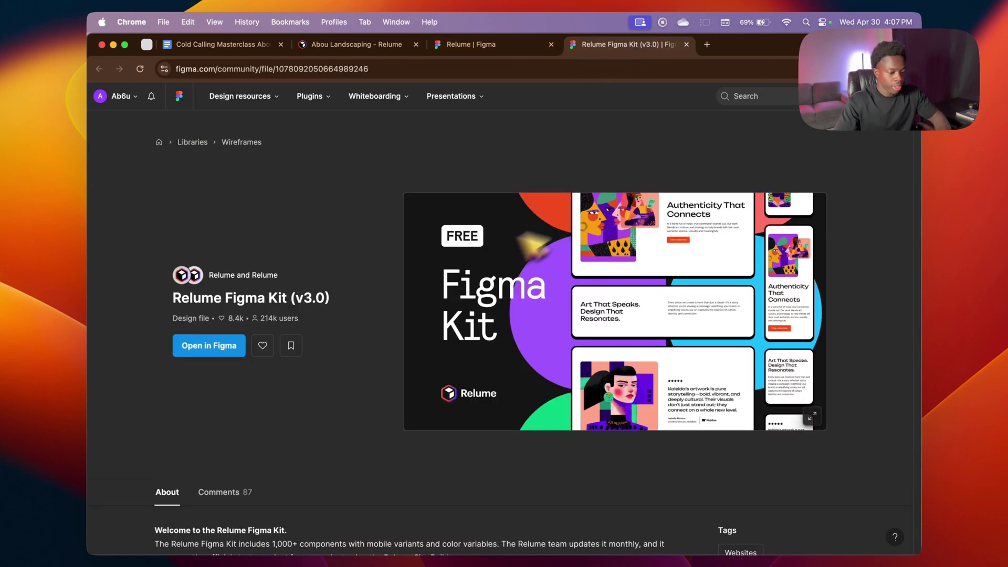
{"action": "left_click", "coordinate": [232, 342]}
{"action": "left_click", "coordinate": [480, 44]}
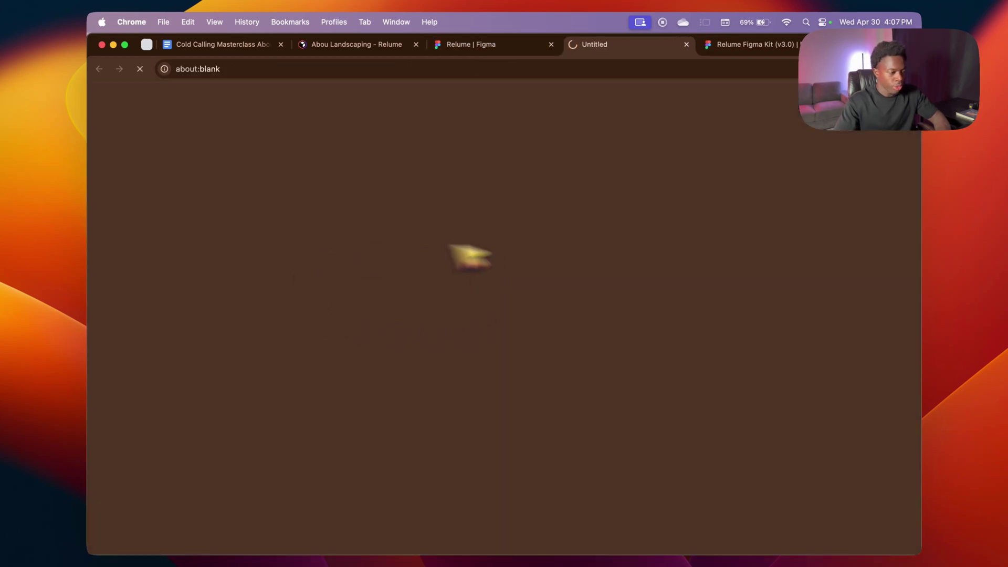
{"action": "left_click", "coordinate": [494, 46]}
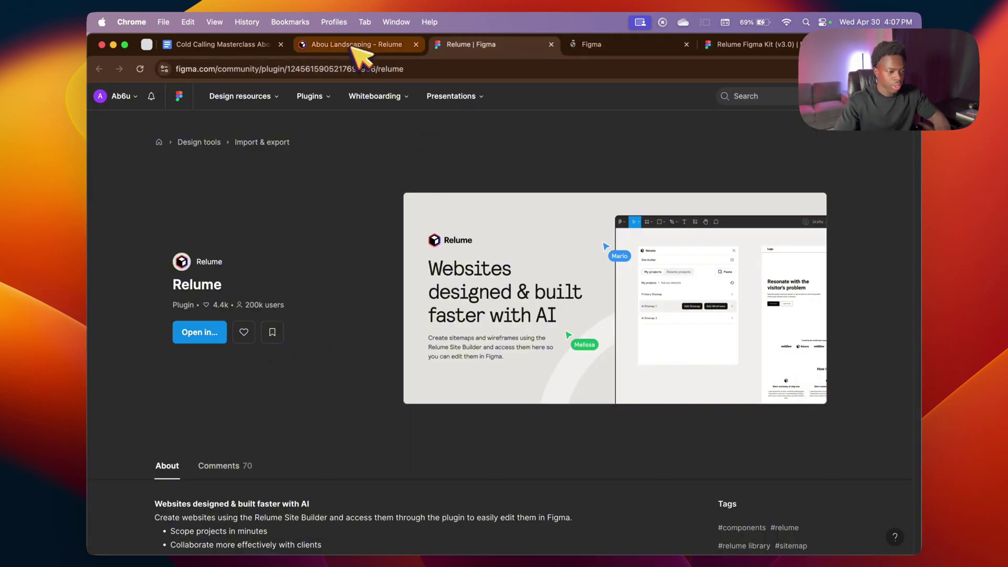
{"action": "left_click", "coordinate": [294, 44]}
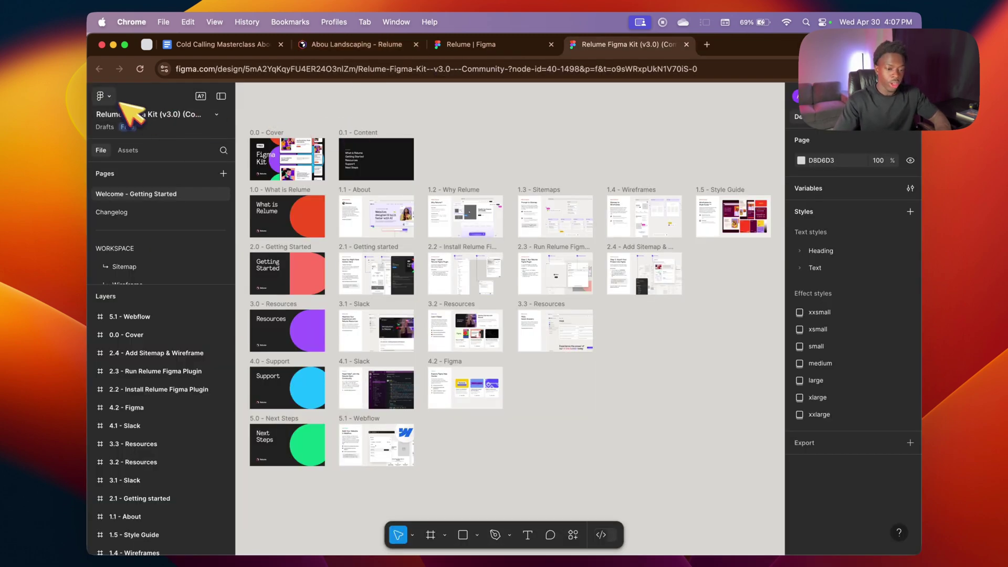
Step: Run the Relume plugin to import the Abou Landscaping Home page wireframes into the kit file
{"action": "left_click", "coordinate": [107, 96]}
{"action": "mouse_move", "coordinate": [142, 269]}
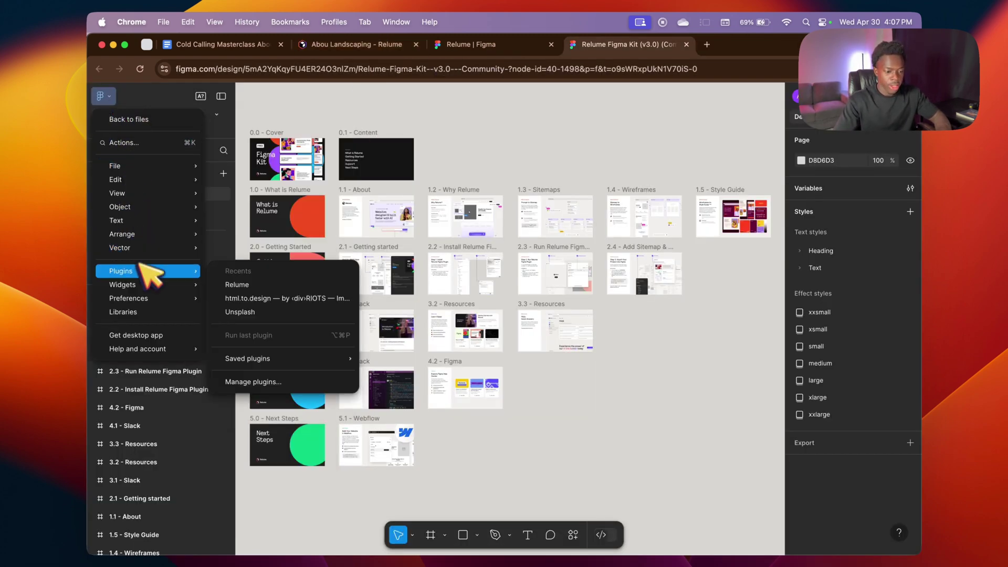
{"action": "left_click", "coordinate": [246, 284]}
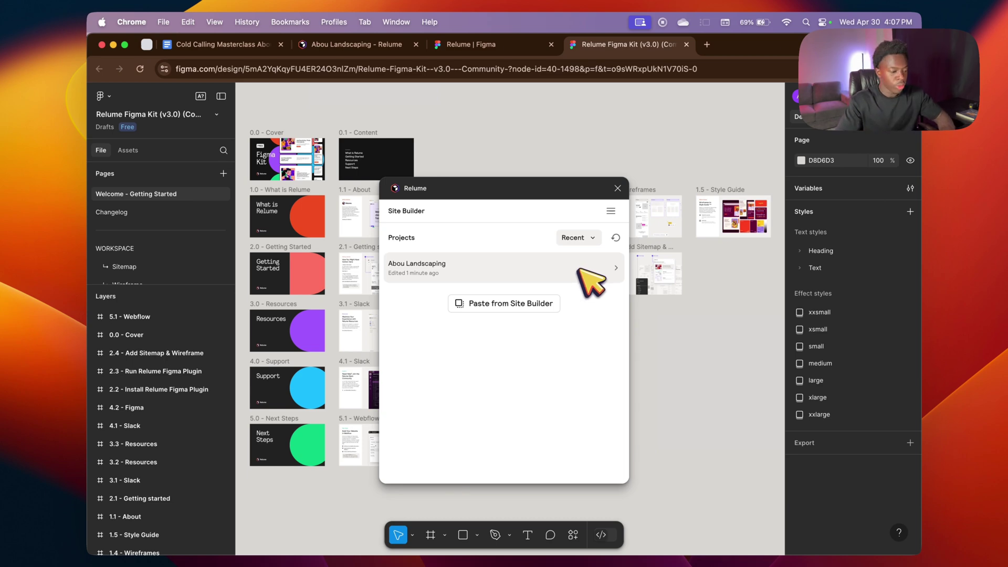
{"action": "left_click", "coordinate": [581, 271]}
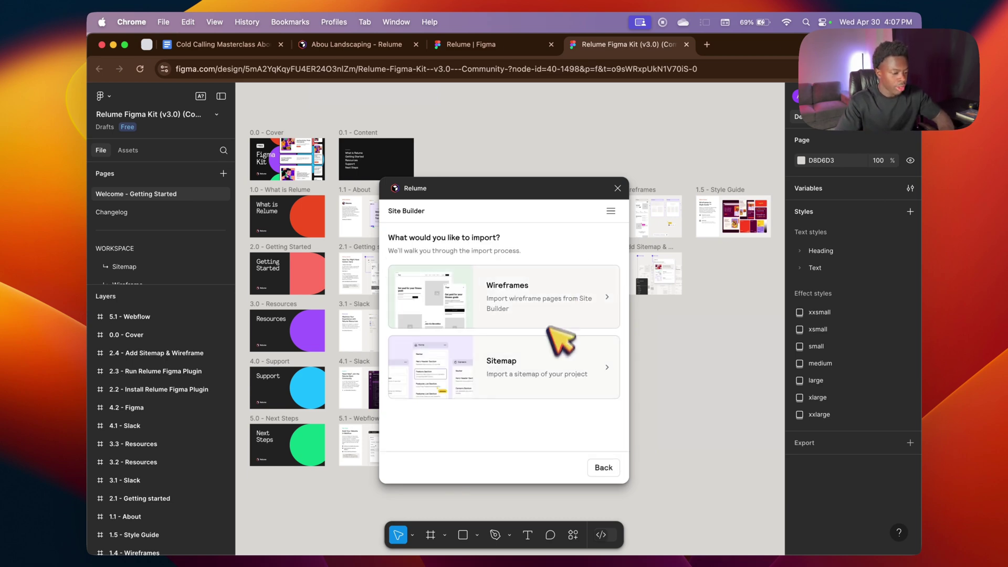
{"action": "left_click", "coordinate": [549, 297]}
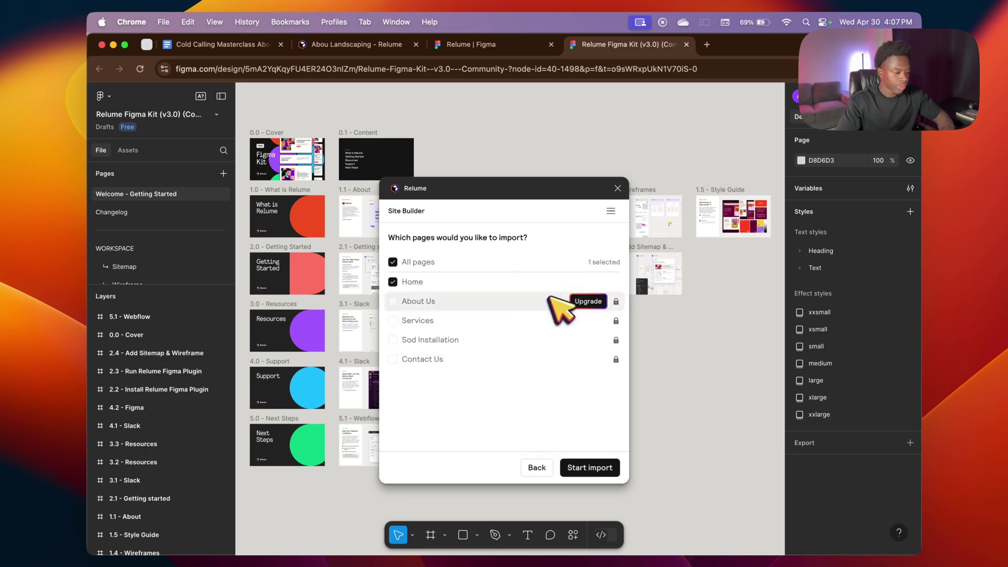
{"action": "left_click", "coordinate": [593, 466]}
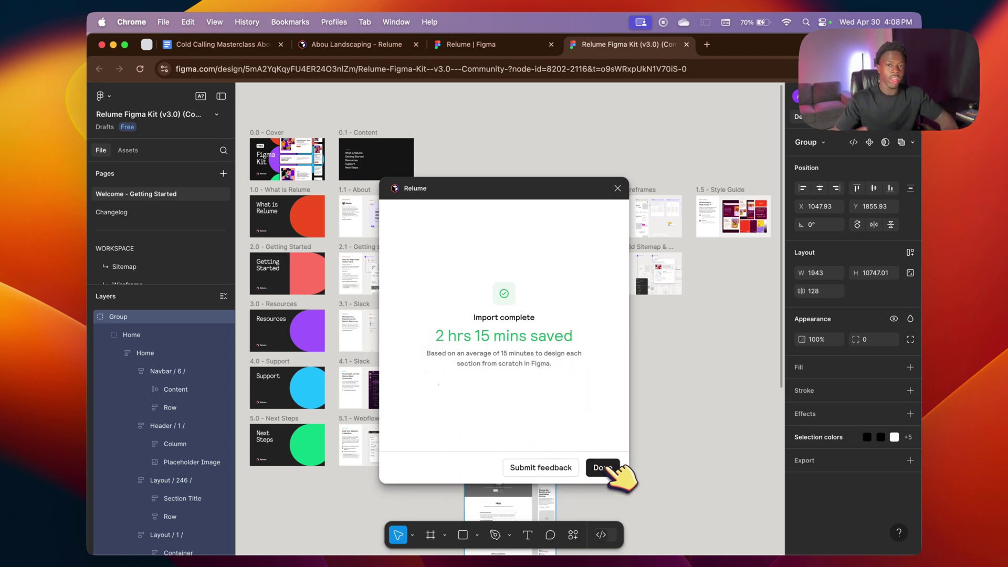
{"action": "left_click", "coordinate": [602, 468]}
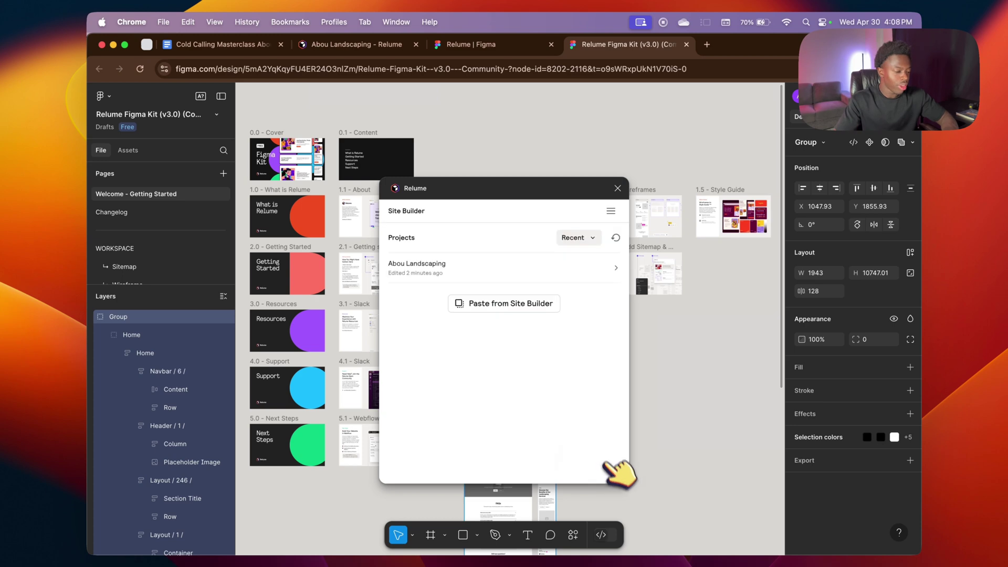
Step: Close the Relume plugin and create a new blank design file from figma.com
{"action": "left_click", "coordinate": [618, 188]}
{"action": "scroll", "coordinate": [504, 336], "scroll_direction": "down", "scroll_amount": 2}
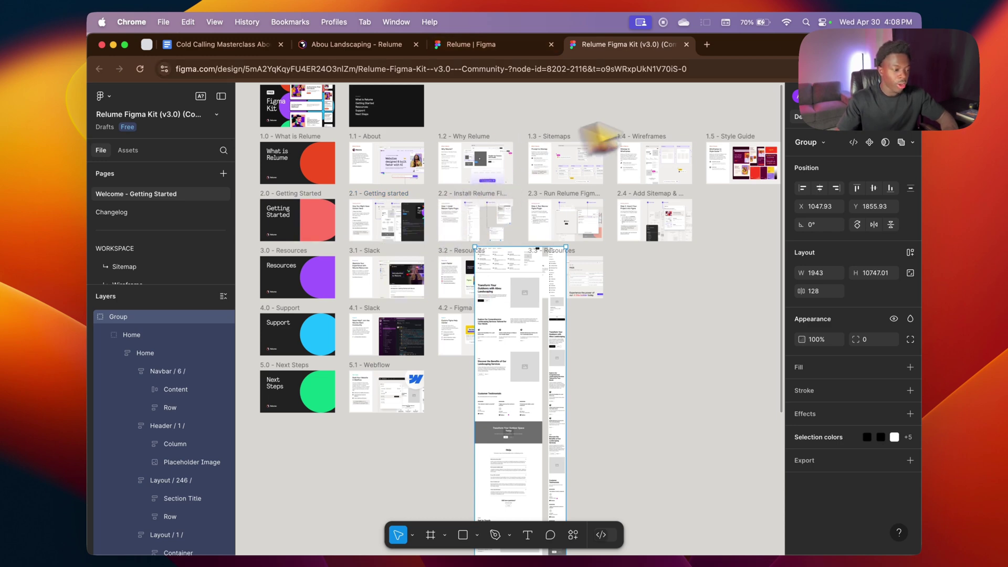
{"action": "left_click", "coordinate": [706, 44]}
{"action": "type", "text": "figma.com"}
{"action": "key", "text": "Return"}
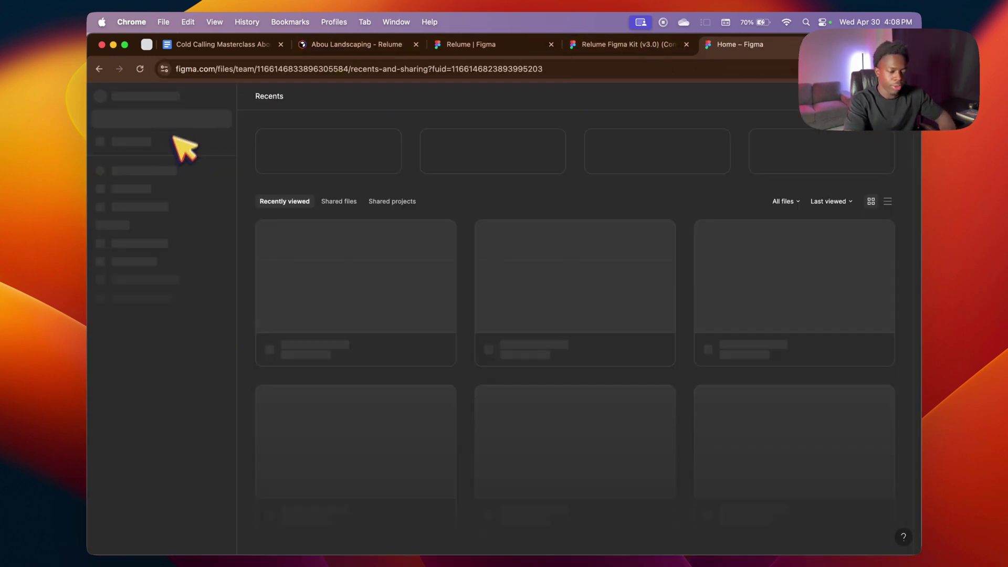
{"action": "left_click", "coordinate": [336, 165]}
Step: Copy the Relume wireframe group from the kit and paste it into the Untitled file
{"action": "left_click", "coordinate": [625, 46]}
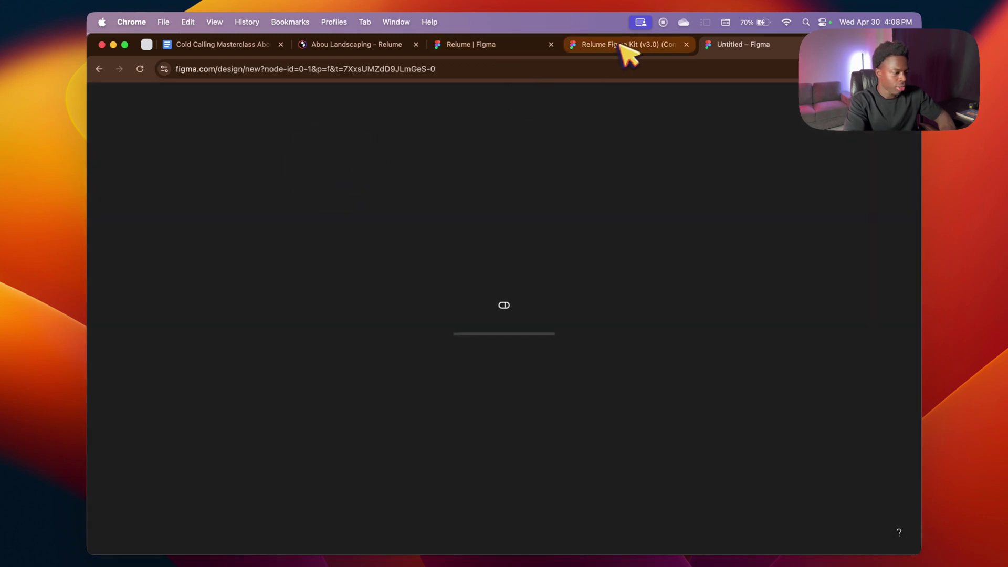
{"action": "right_click", "coordinate": [517, 306]}
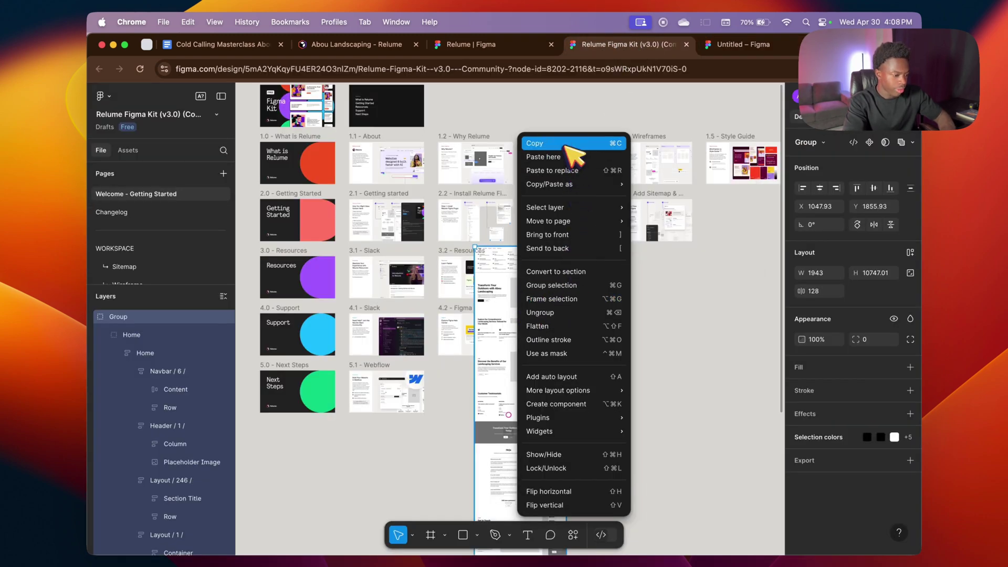
{"action": "left_click", "coordinate": [564, 145]}
{"action": "left_click", "coordinate": [744, 47]}
{"action": "right_click", "coordinate": [500, 245]}
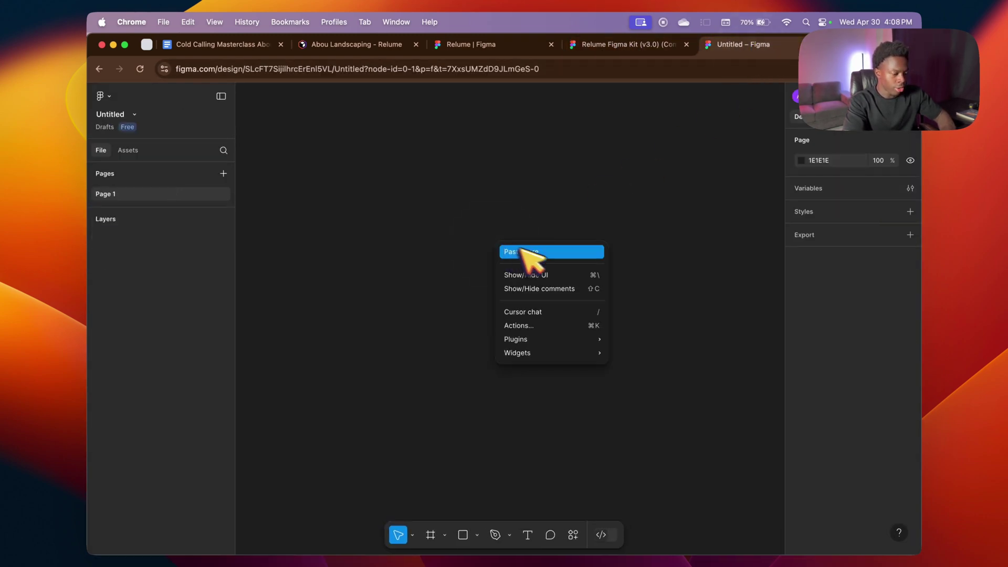
{"action": "left_click", "coordinate": [546, 254]}
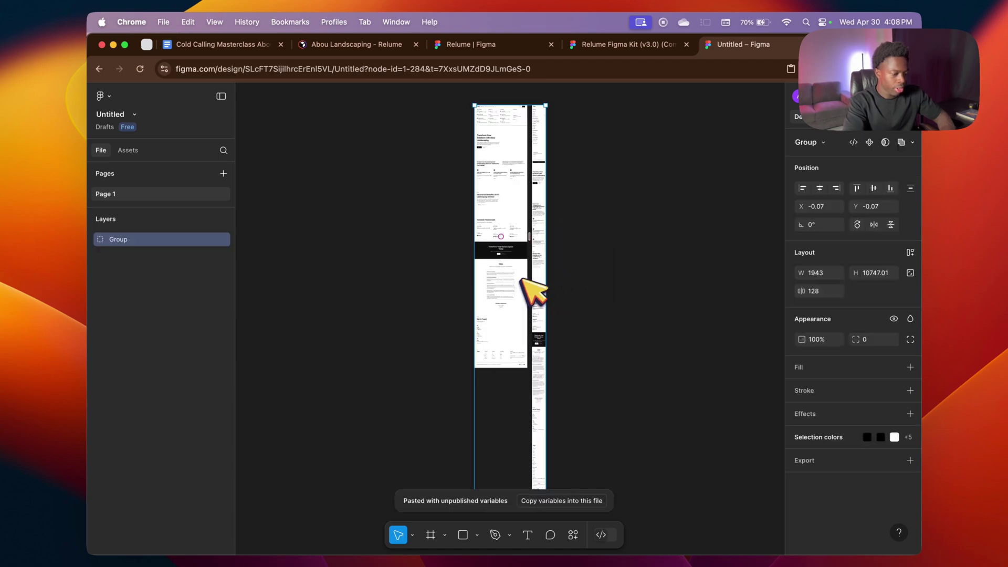
{"action": "scroll", "coordinate": [502, 210], "scroll_direction": "up", "scroll_amount": 5}
{"action": "scroll", "coordinate": [504, 205], "scroll_direction": "up", "scroll_amount": 7}
{"action": "scroll", "coordinate": [514, 178], "scroll_direction": "up", "scroll_amount": 2}
{"action": "left_click", "coordinate": [519, 178]}
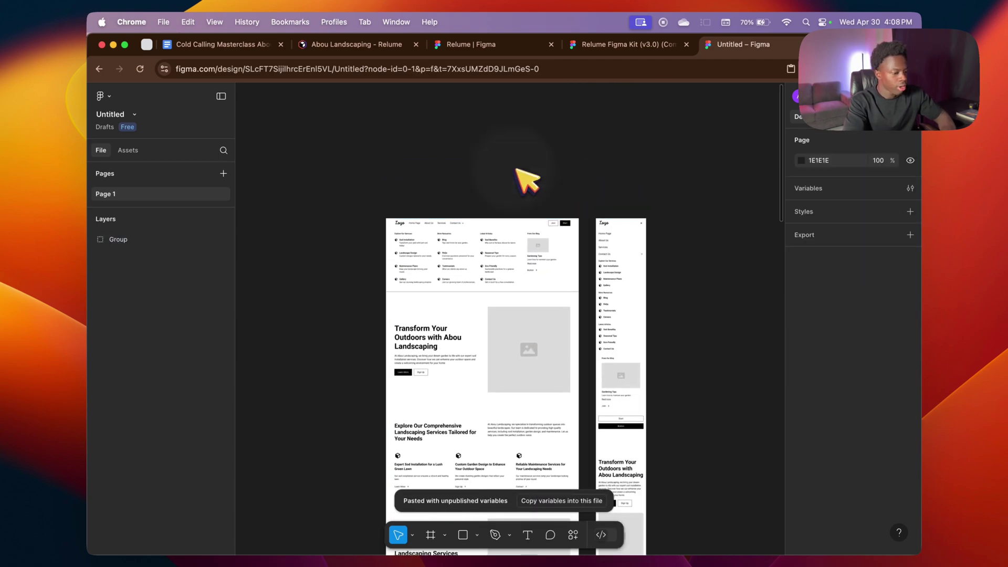
Step: Close the Relume plugin page, the kit file and the Abou Landscaping tabs
{"action": "left_click", "coordinate": [640, 44]}
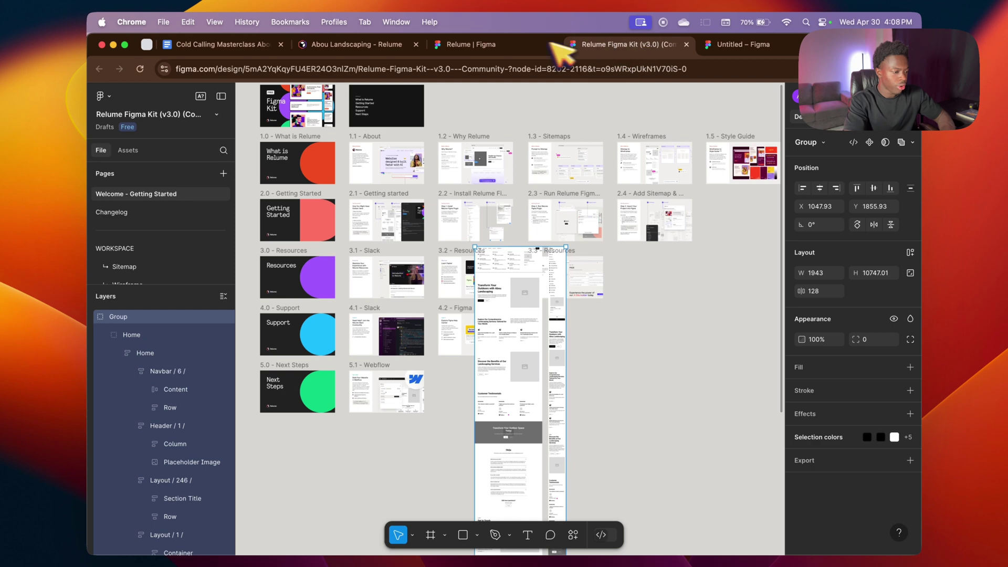
{"action": "left_click", "coordinate": [538, 44]}
{"action": "left_click", "coordinate": [552, 45]}
{"action": "left_click", "coordinate": [553, 43]}
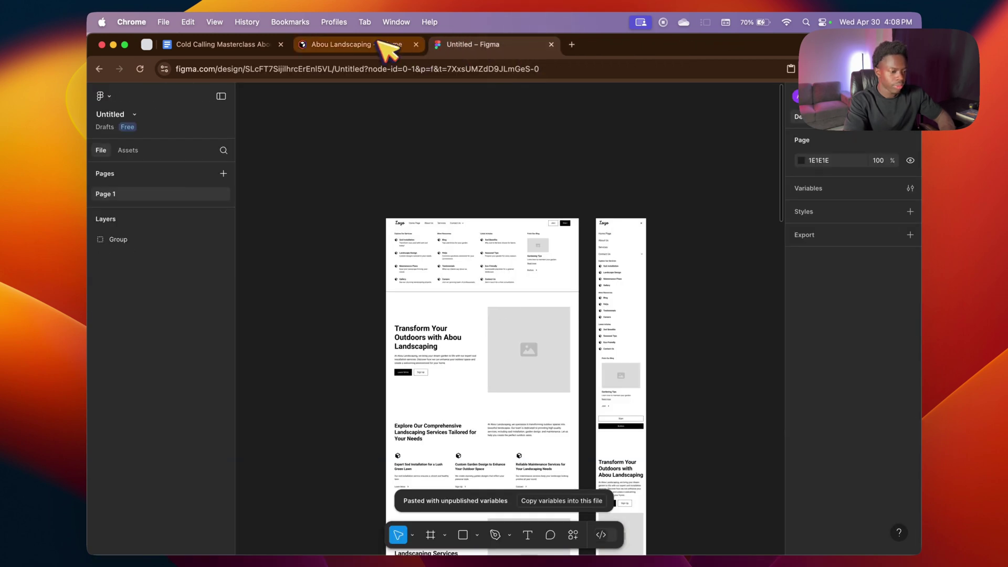
{"action": "left_click", "coordinate": [386, 43]}
{"action": "left_click", "coordinate": [423, 45]}
Step: Delete the Mega Menu 1 frame from the wireframe's navbar
{"action": "scroll", "coordinate": [512, 338], "scroll_direction": "up", "scroll_amount": 5}
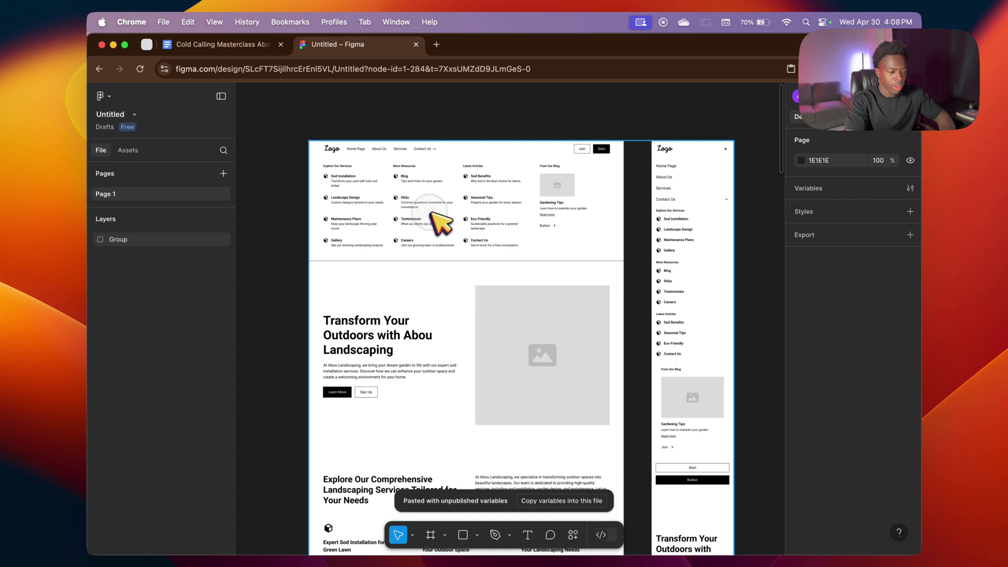
{"action": "left_click", "coordinate": [432, 212]}
{"action": "double_click", "coordinate": [439, 215]}
{"action": "double_click", "coordinate": [442, 217]}
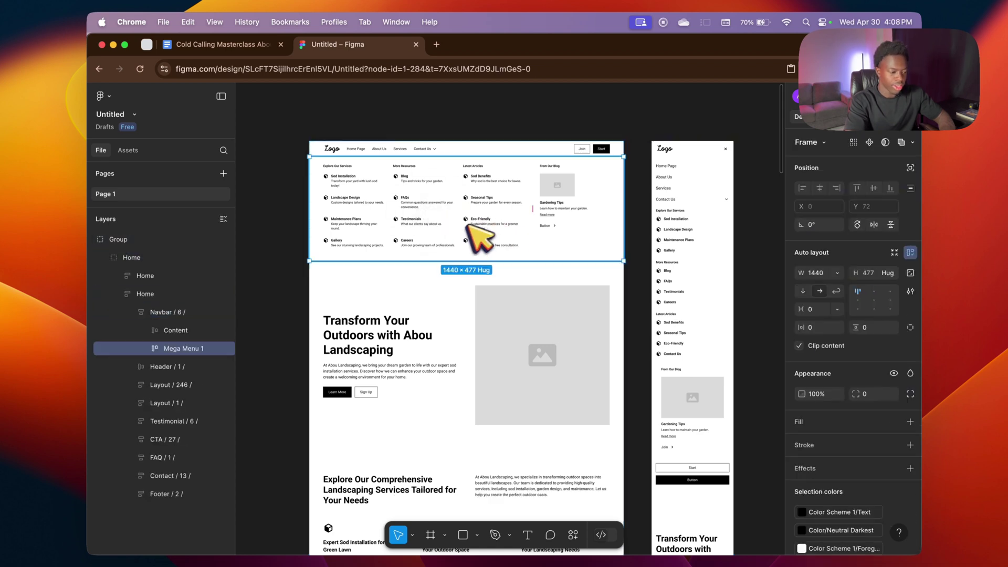
{"action": "key", "text": "BackSpace"}
{"action": "scroll", "coordinate": [525, 270], "scroll_direction": "down", "scroll_amount": 2}
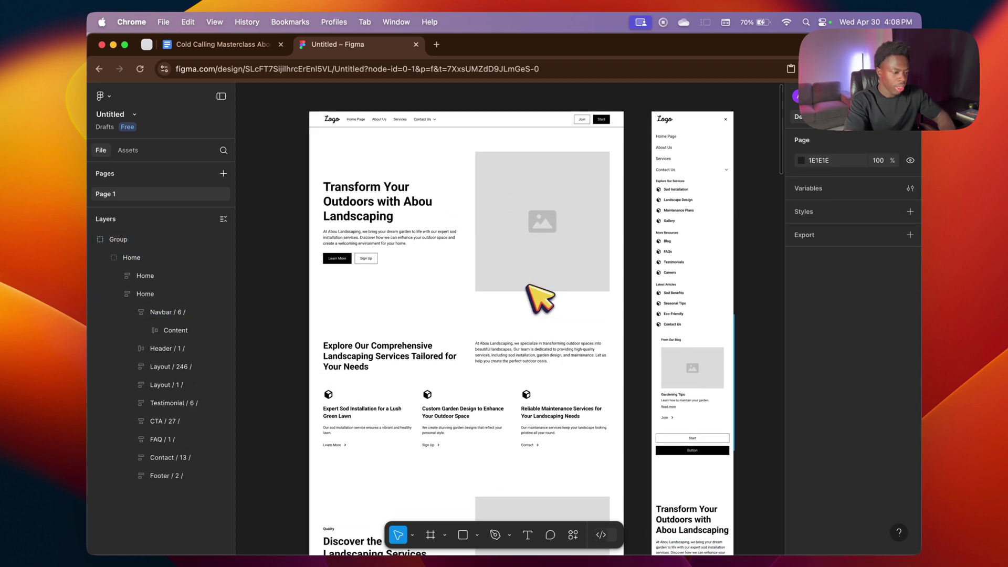
Step: Open unsplash.com in a new browser tab
{"action": "left_click", "coordinate": [436, 45]}
{"action": "type", "text": "unspl"}
{"action": "key", "text": "Return"}
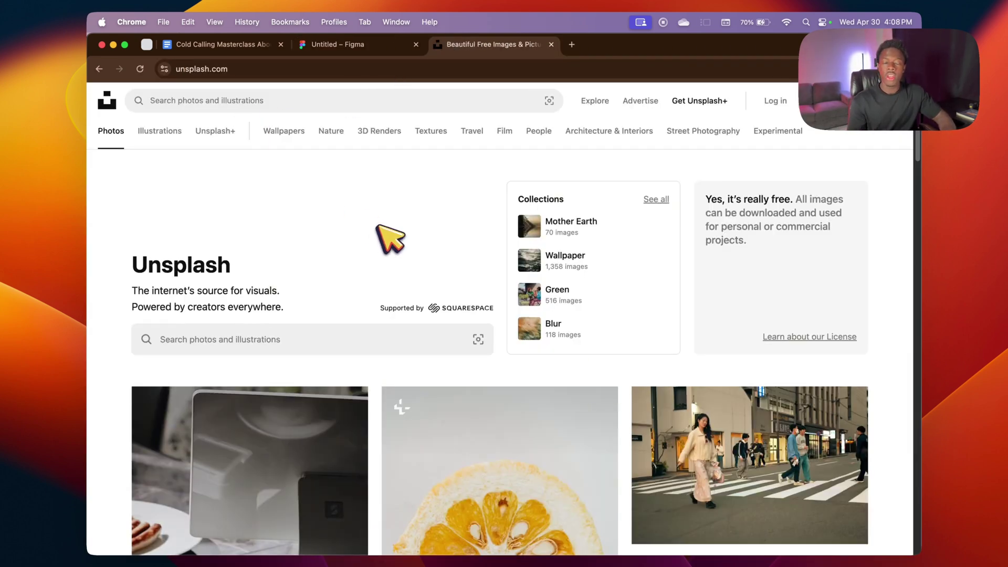
Step: Search Unsplash for 'landscaping' photos
{"action": "left_click", "coordinate": [310, 341]}
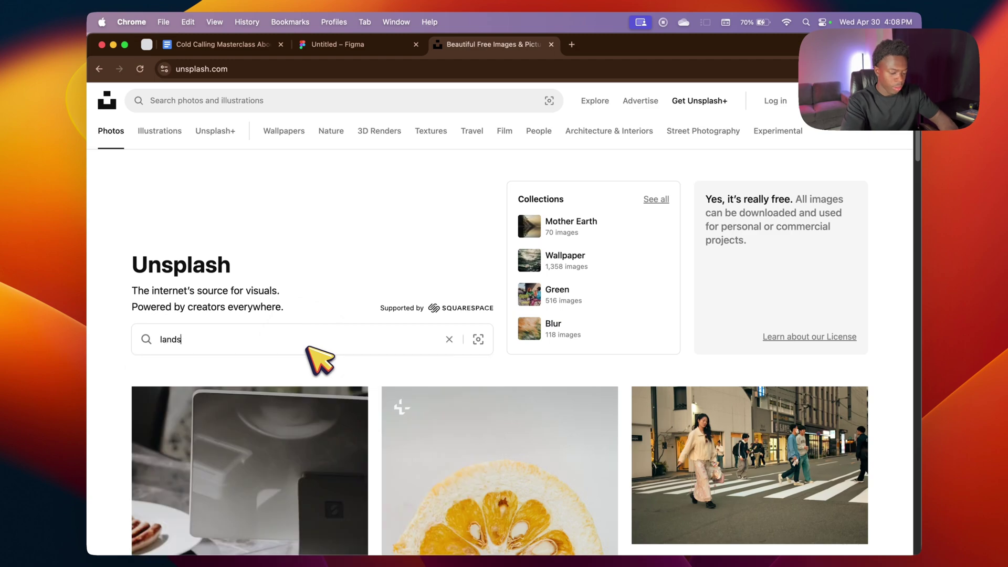
{"action": "type", "text": "landscaping"}
{"action": "key", "text": "Return"}
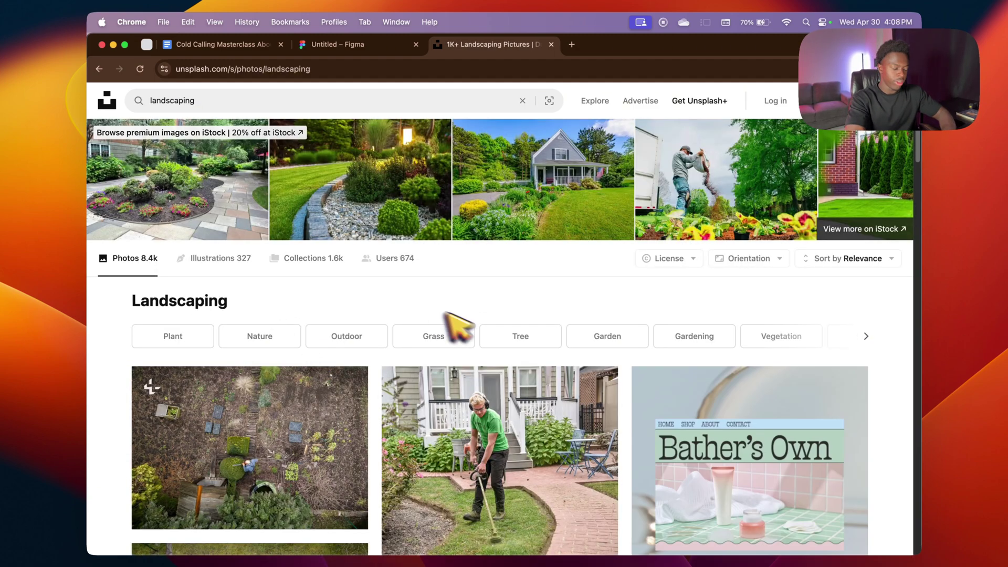
{"action": "scroll", "coordinate": [499, 310], "scroll_direction": "down", "scroll_amount": 4}
Step: Download the photo of a man trimming a lawn for free, then return to Figma
{"action": "right_click", "coordinate": [518, 298]}
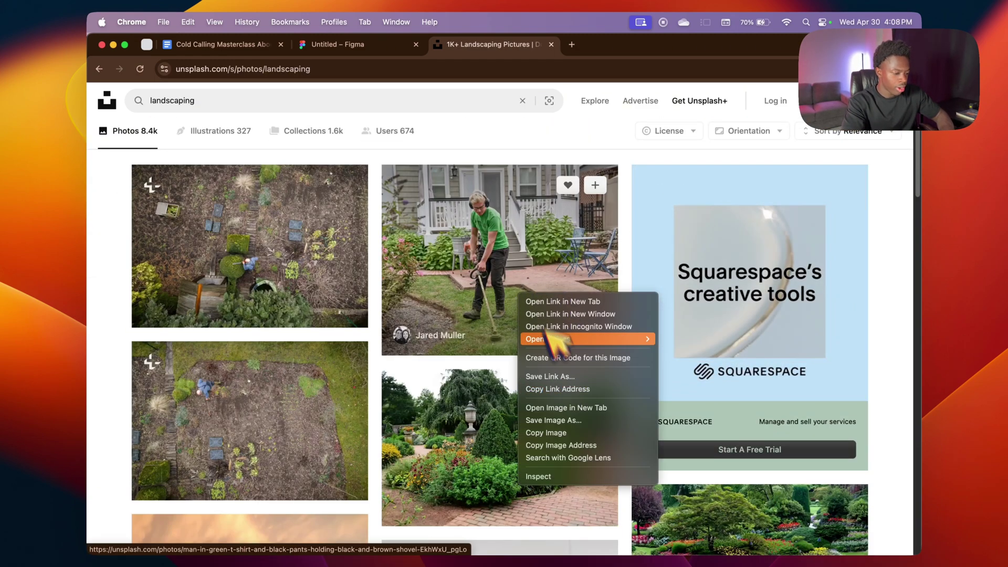
{"action": "key", "text": "Escape"}
{"action": "left_click", "coordinate": [598, 259]}
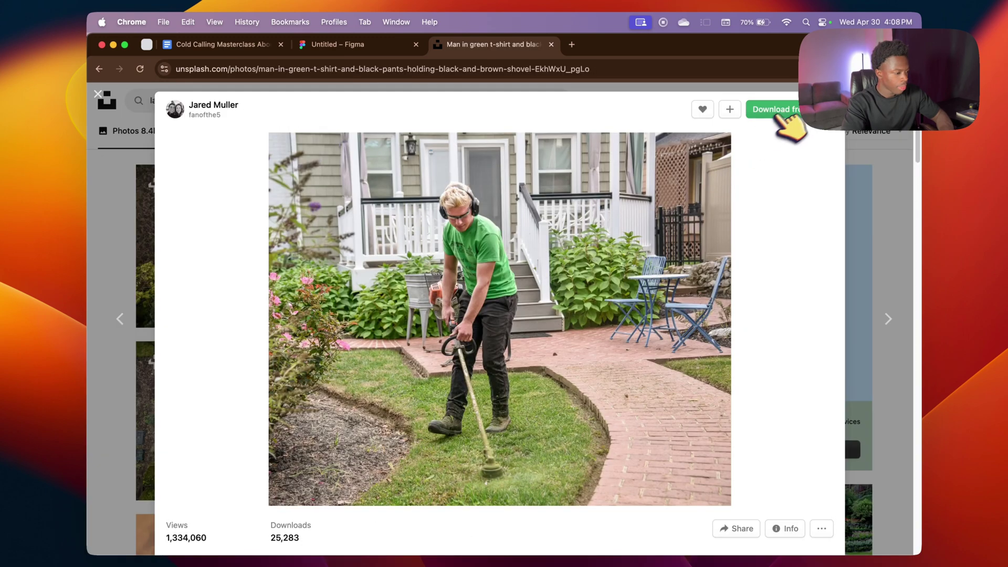
{"action": "left_click", "coordinate": [776, 112]}
{"action": "left_click", "coordinate": [392, 45]}
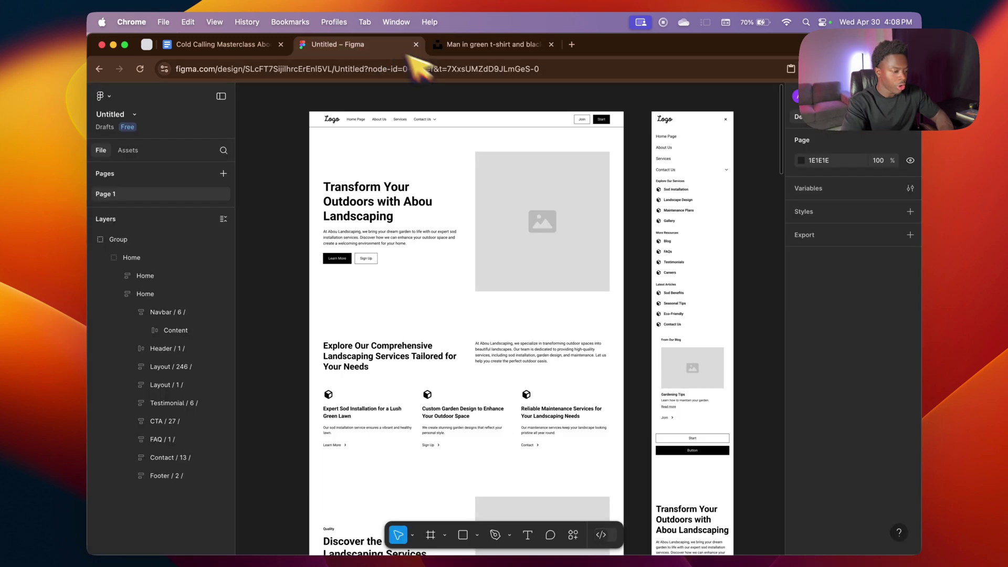
Step: Replace the hero placeholder's image fill with the downloaded Unsplash jpg from Downloads
{"action": "left_click", "coordinate": [542, 225]}
{"action": "double_click", "coordinate": [542, 226]}
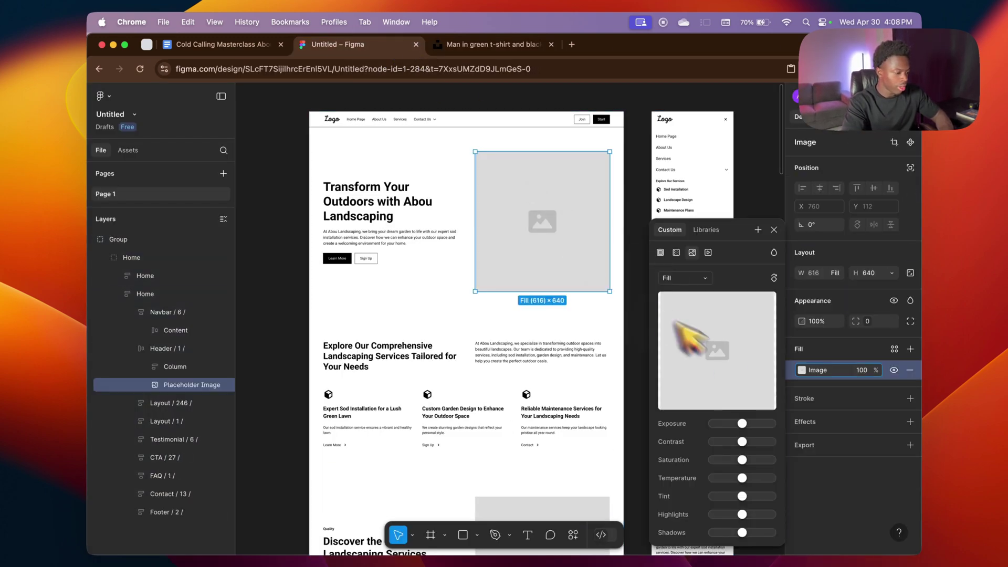
{"action": "mouse_move", "coordinate": [703, 301]}
{"action": "left_click", "coordinate": [722, 351]}
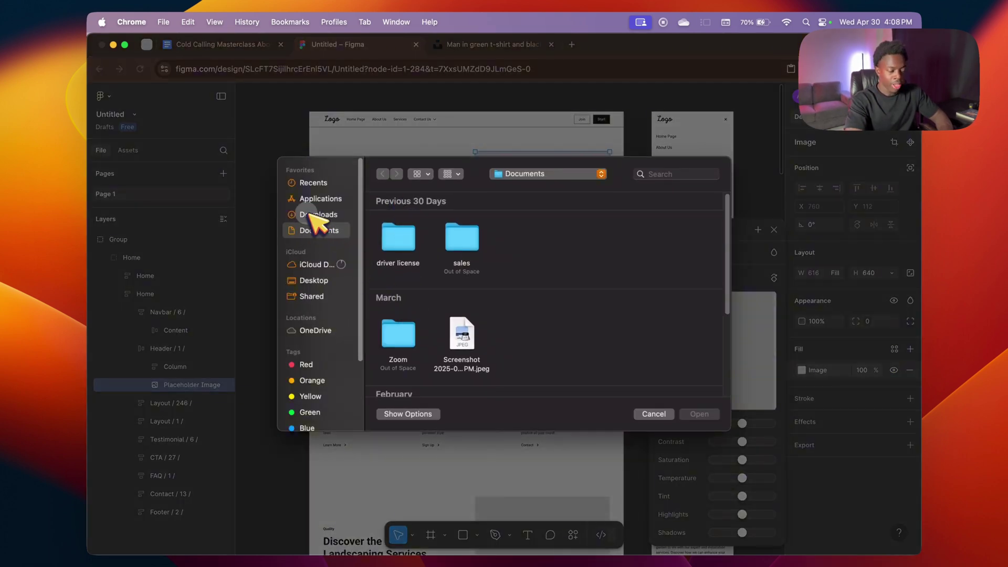
{"action": "left_click", "coordinate": [315, 215]}
{"action": "left_click", "coordinate": [461, 238]}
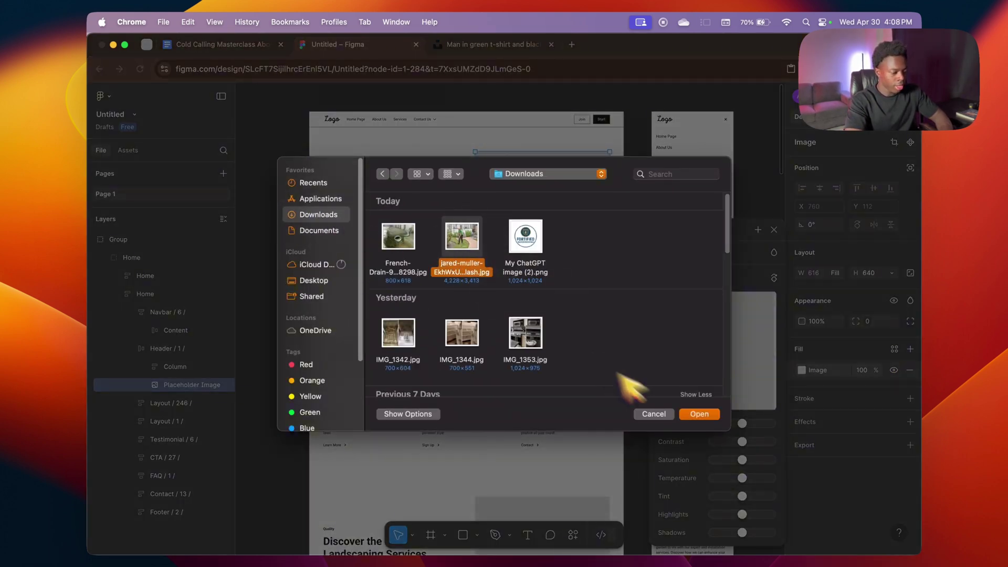
{"action": "left_click", "coordinate": [698, 415]}
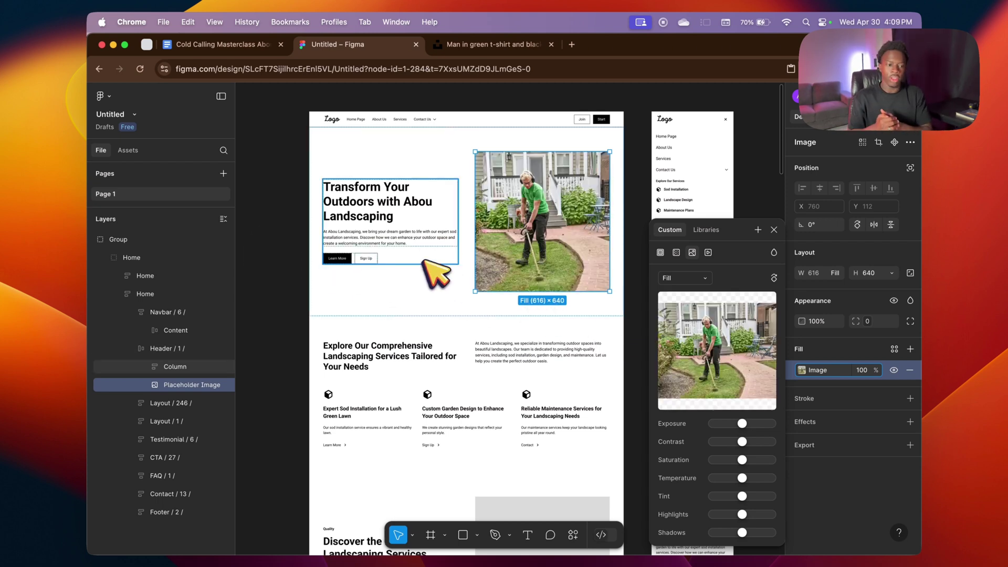
Step: Close the fill settings and scroll through the wireframe to review the new hero photo
{"action": "left_click", "coordinate": [339, 119]}
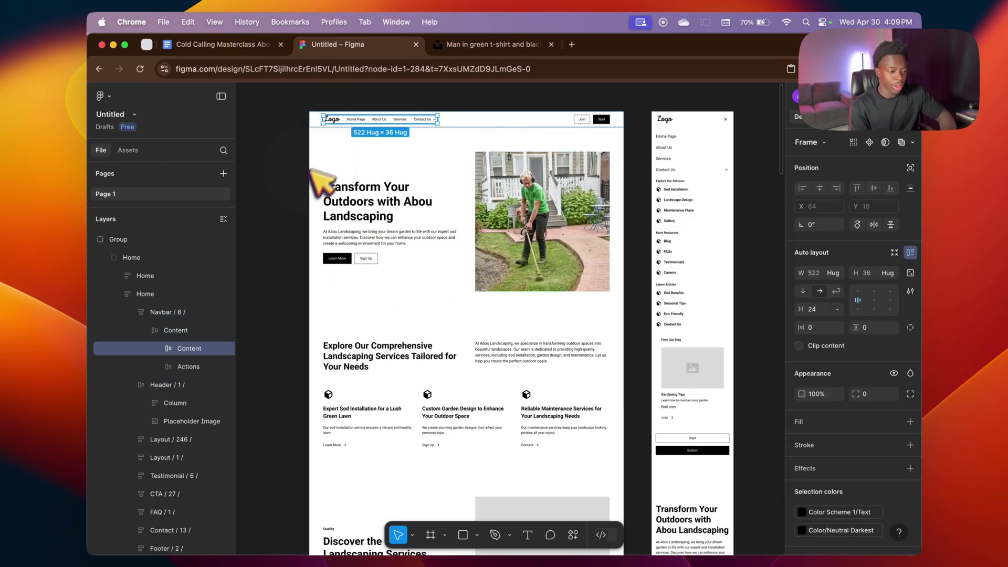
{"action": "left_click", "coordinate": [302, 188]}
{"action": "scroll", "coordinate": [405, 236], "scroll_direction": "down", "scroll_amount": 10}
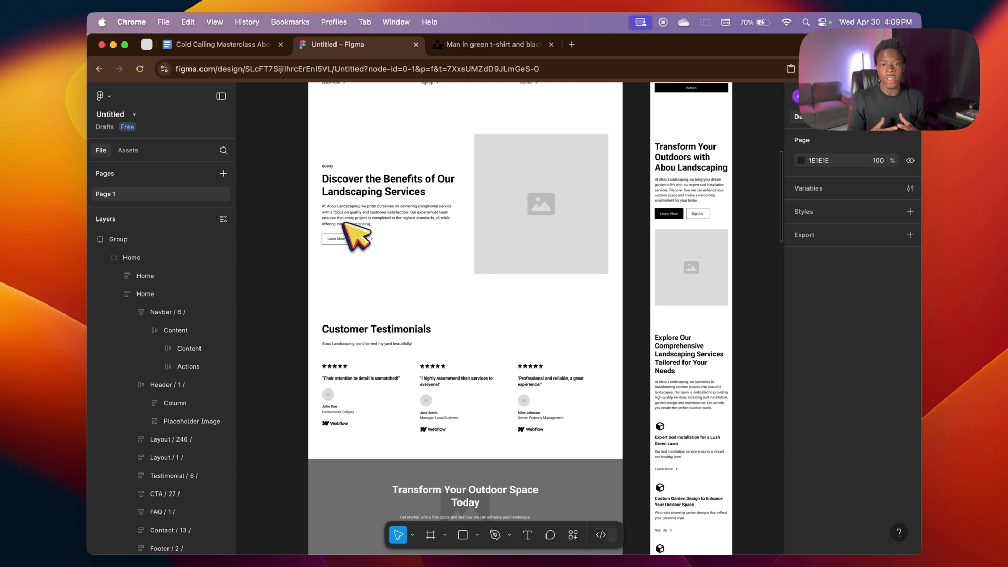
{"action": "scroll", "coordinate": [472, 315], "scroll_direction": "down", "scroll_amount": 12}
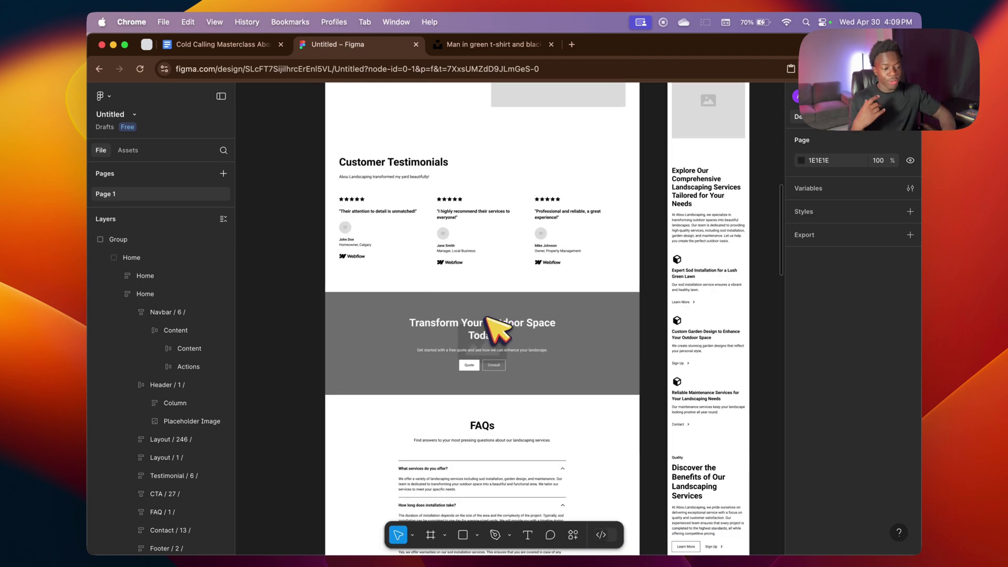
{"action": "scroll", "coordinate": [486, 318], "scroll_direction": "up", "scroll_amount": 5}
{"action": "scroll", "coordinate": [499, 322], "scroll_direction": "down", "scroll_amount": 5}
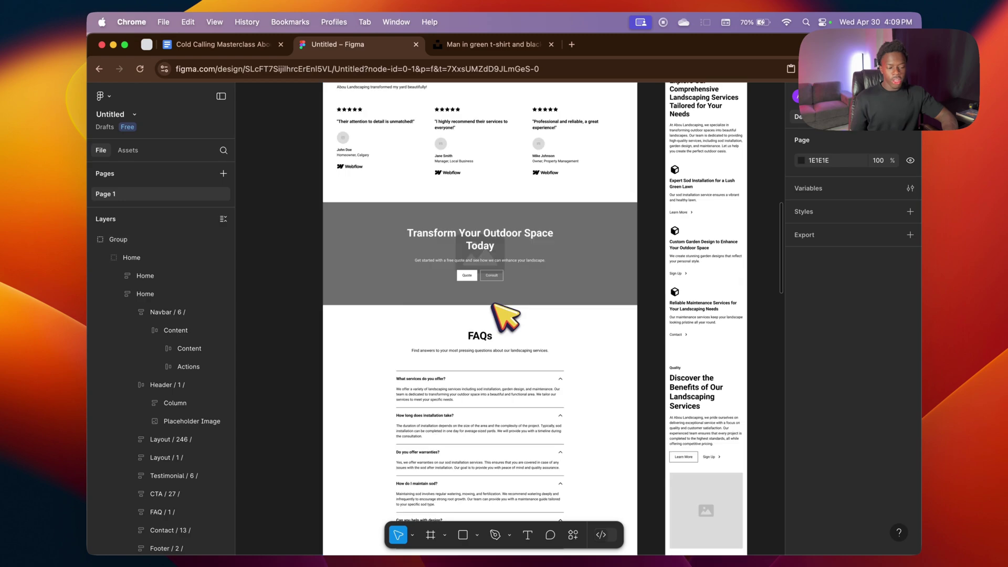
{"action": "scroll", "coordinate": [513, 299], "scroll_direction": "up", "scroll_amount": 20}
{"action": "scroll", "coordinate": [441, 415], "scroll_direction": "down", "scroll_amount": 2}
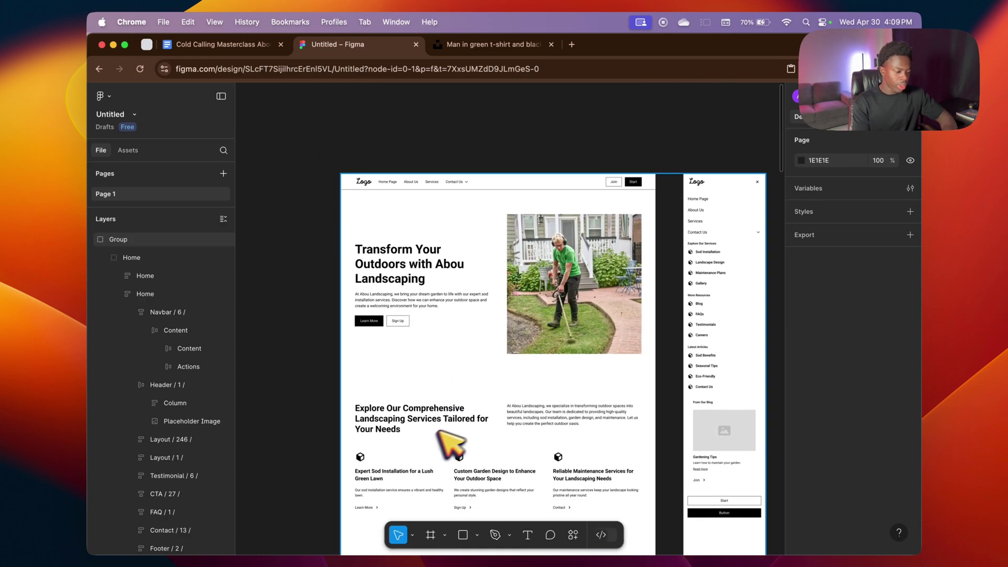
{"action": "scroll", "coordinate": [562, 443], "scroll_direction": "up", "scroll_amount": 10, "text": "ctrl"}
{"action": "scroll", "coordinate": [548, 342], "scroll_direction": "down", "scroll_amount": 10, "text": "ctrl"}
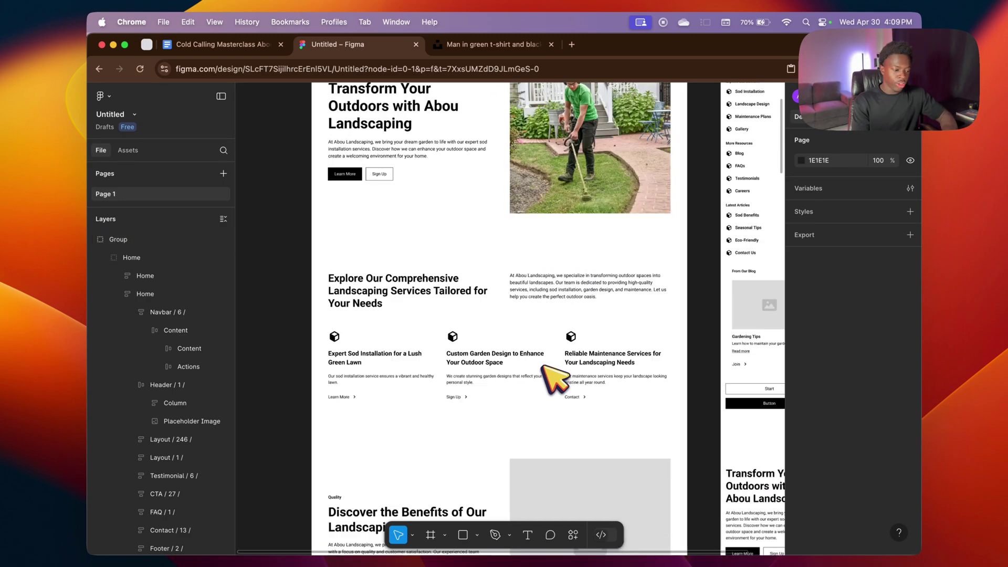
{"action": "scroll", "coordinate": [552, 315], "scroll_direction": "down", "scroll_amount": 4}
{"action": "scroll", "coordinate": [546, 357], "scroll_direction": "up", "scroll_amount": 1}
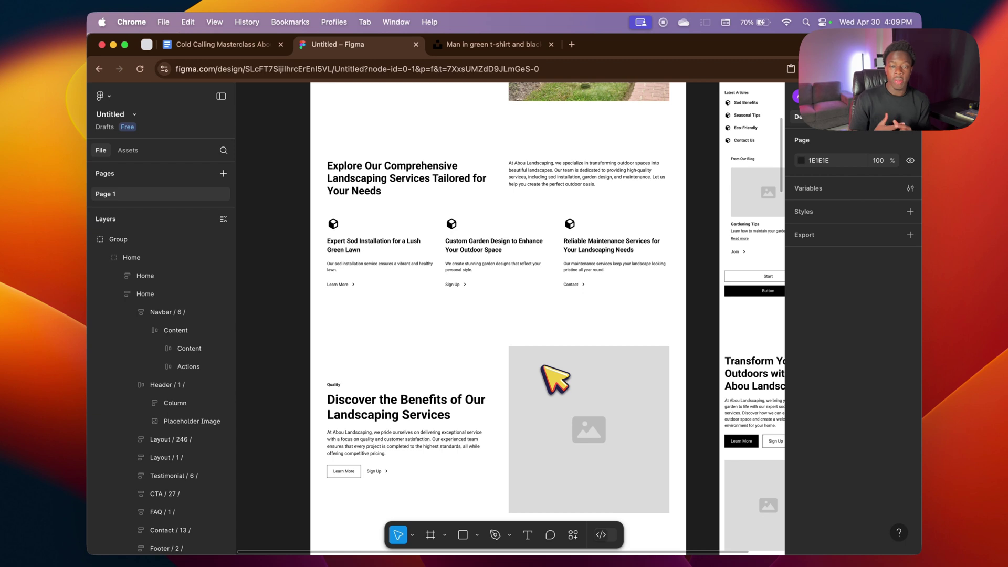